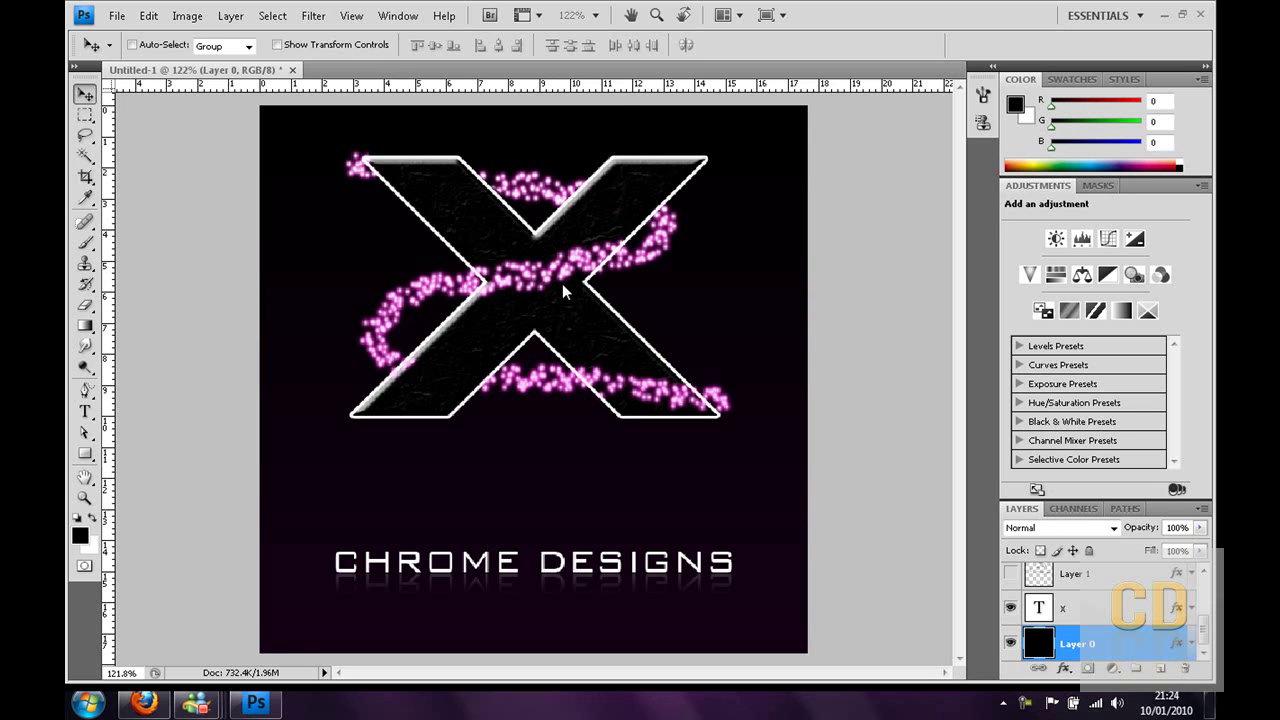
# Create a new 500 × 500 px document.
pyautogui.click(120, 16)
pyautogui.click(126, 34)
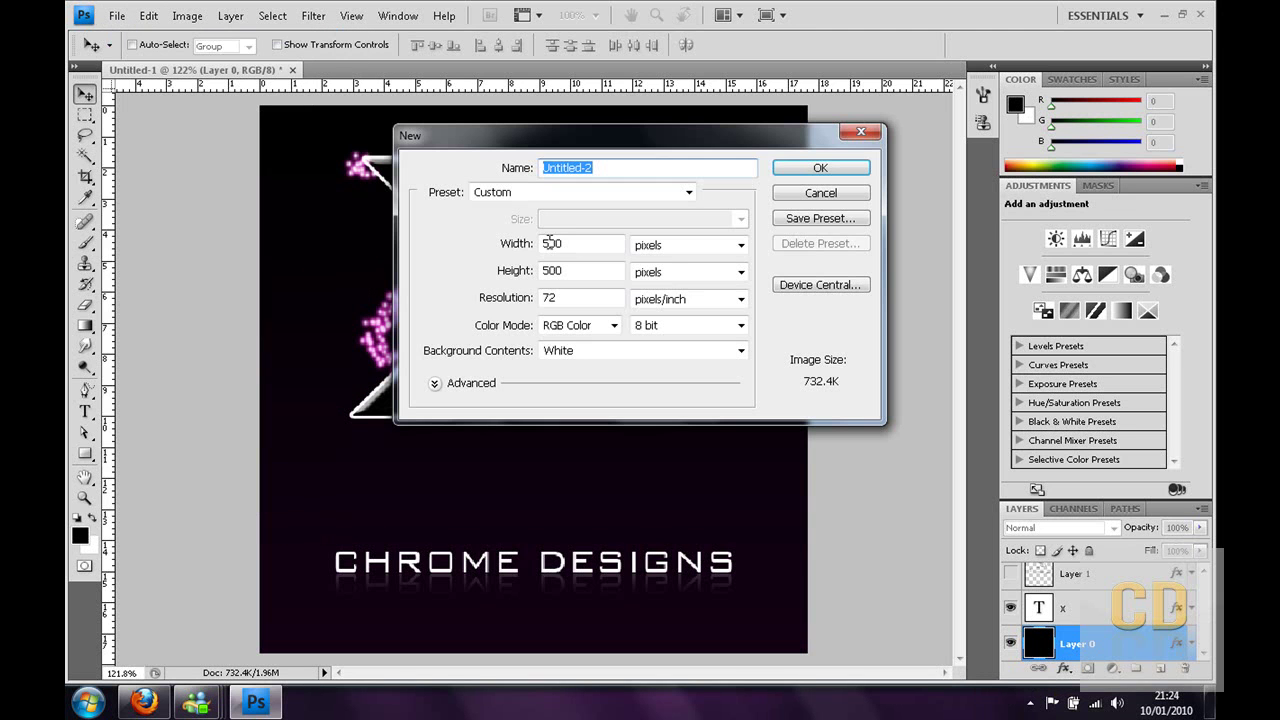
pyautogui.moveTo(578, 246); pyautogui.dragTo(481, 247)
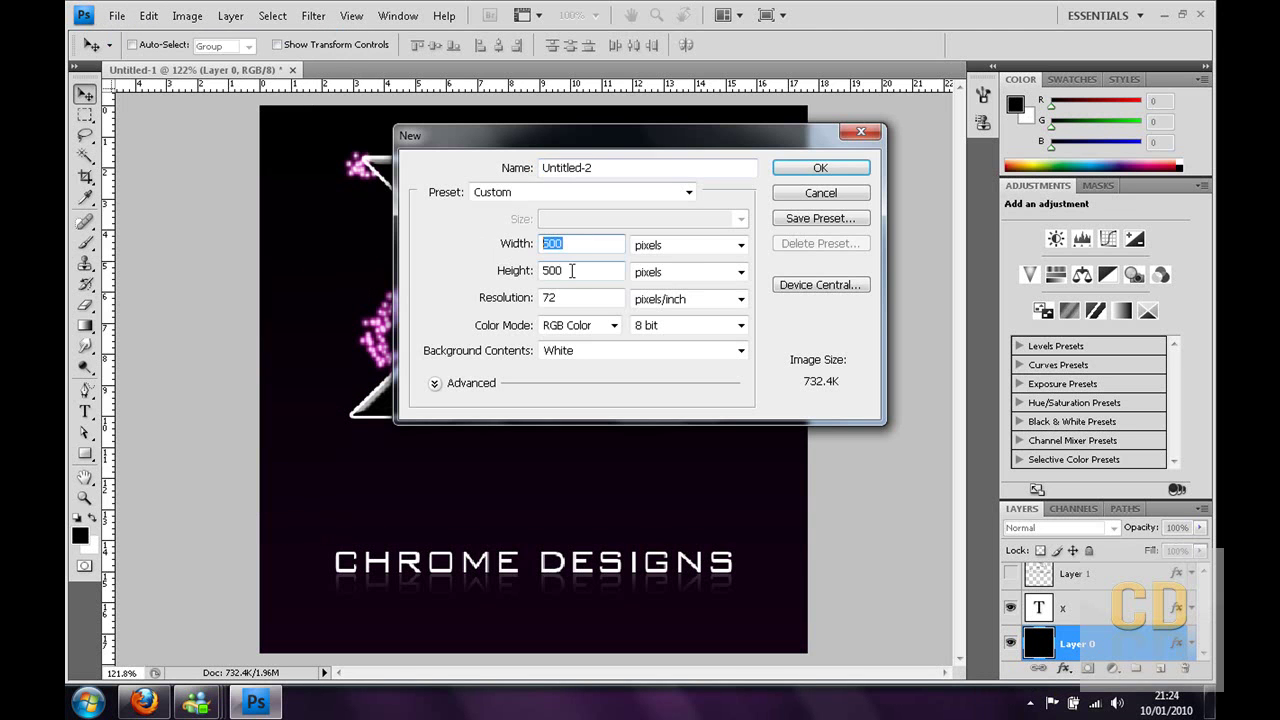
pyautogui.moveTo(572, 270); pyautogui.dragTo(510, 273)
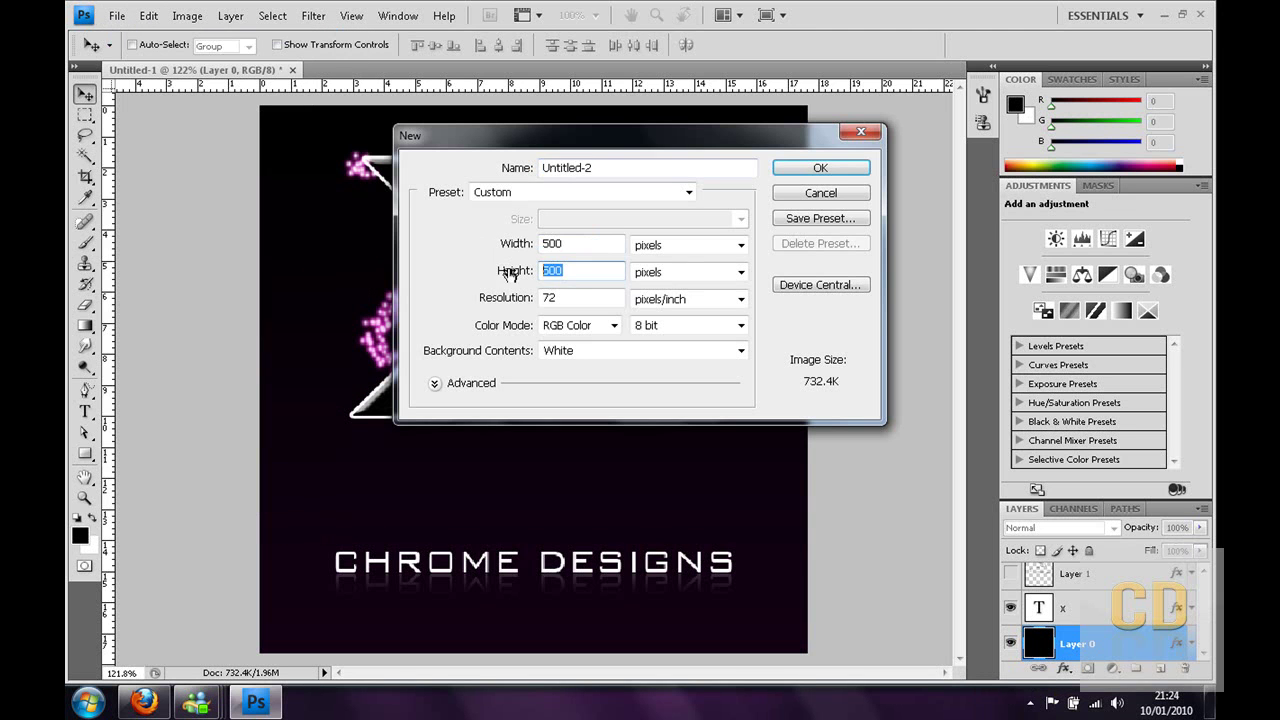
pyautogui.click(805, 168)
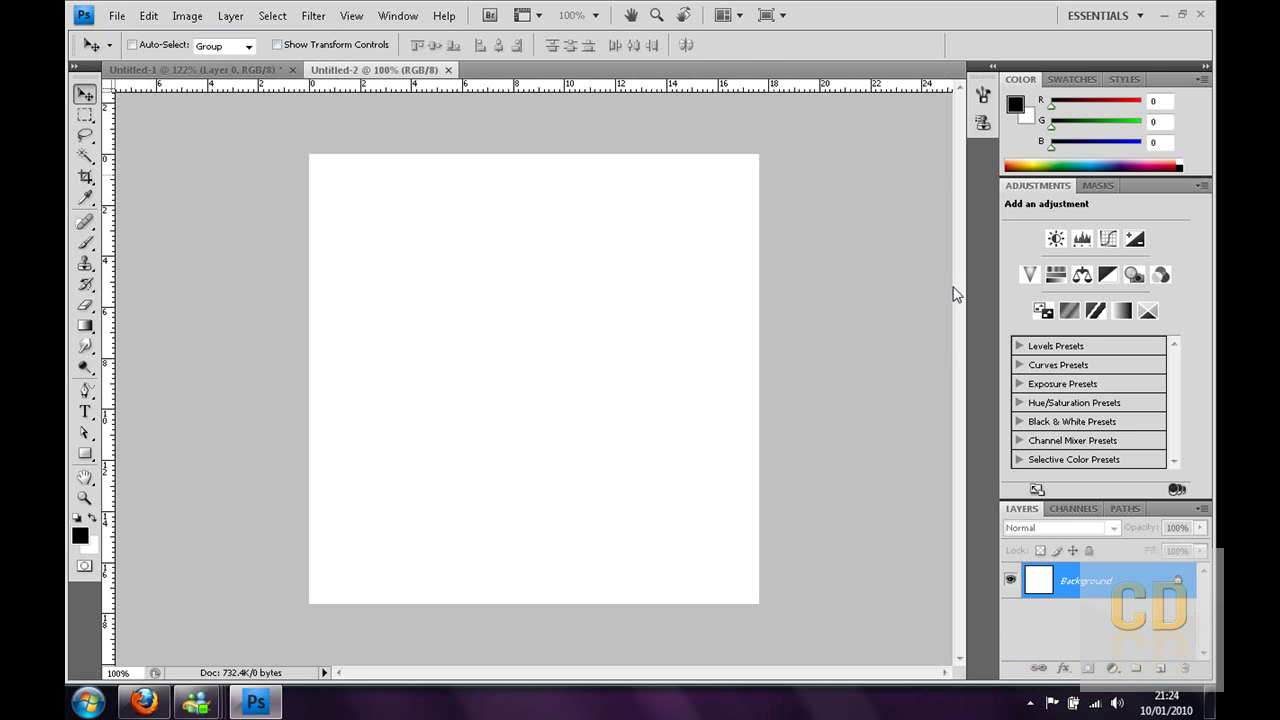
# Keep black as the foreground colour and fill the Background with black.
pyautogui.click(80, 536)
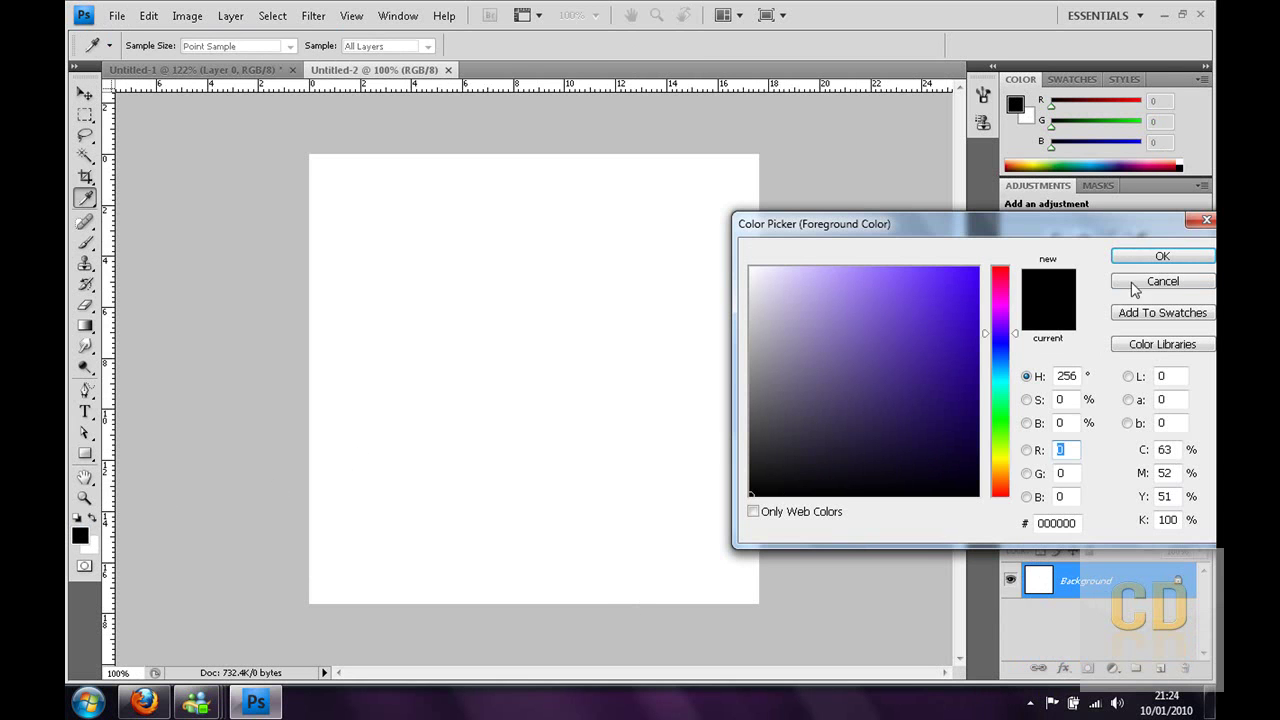
pyautogui.click(1135, 285)
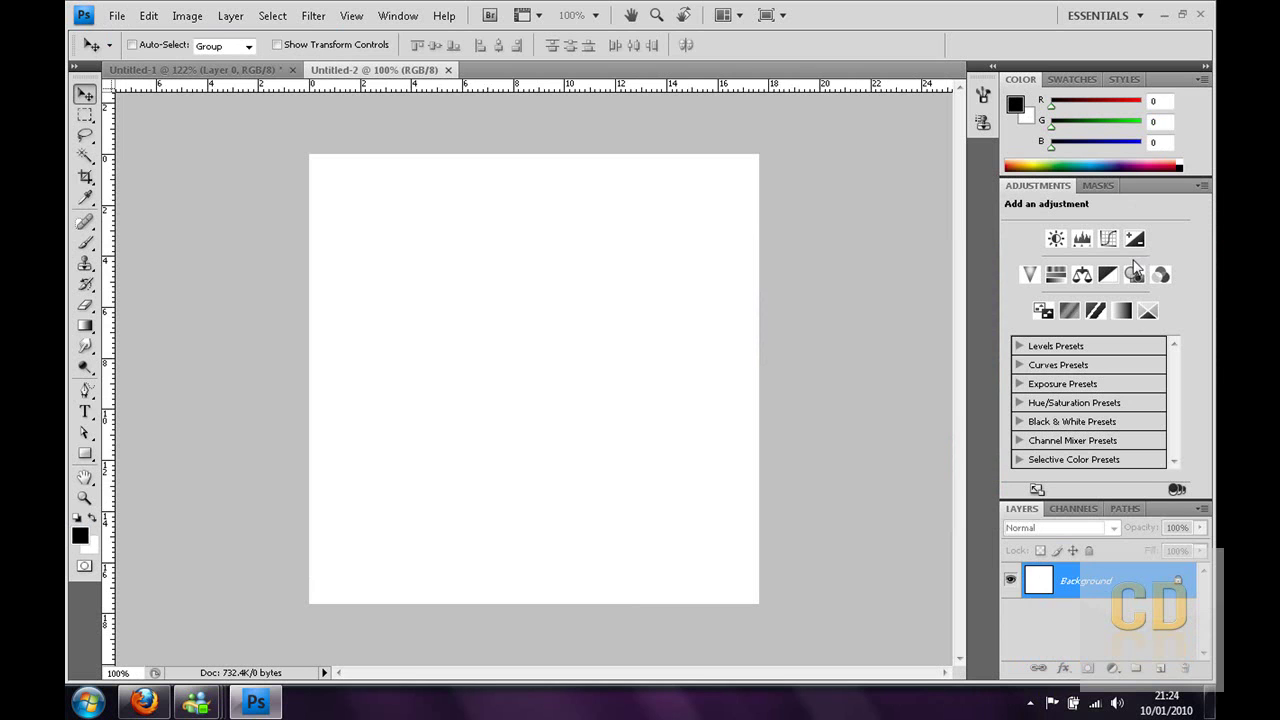
pyautogui.hotkey('alt', 'BackSpace')
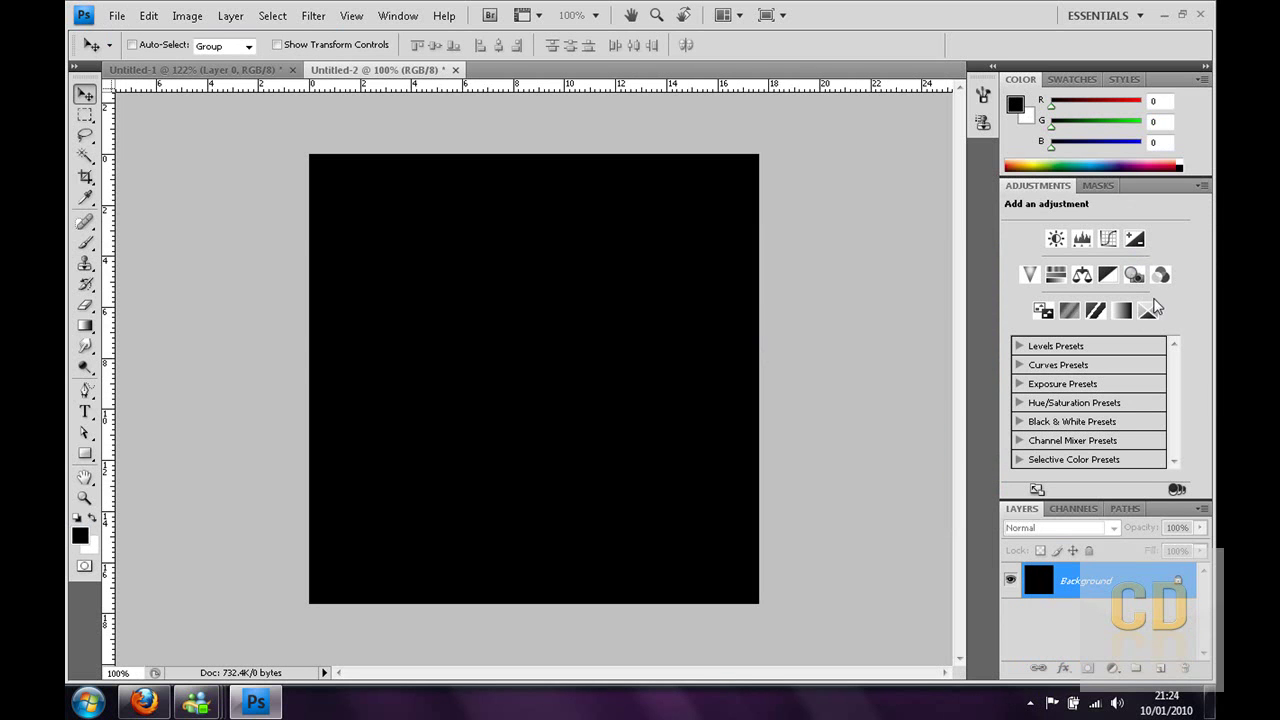
pyautogui.doubleClick(1045, 185)
# Add a new layer and set up white 72 pt type for the X.
pyautogui.click(1160, 668)
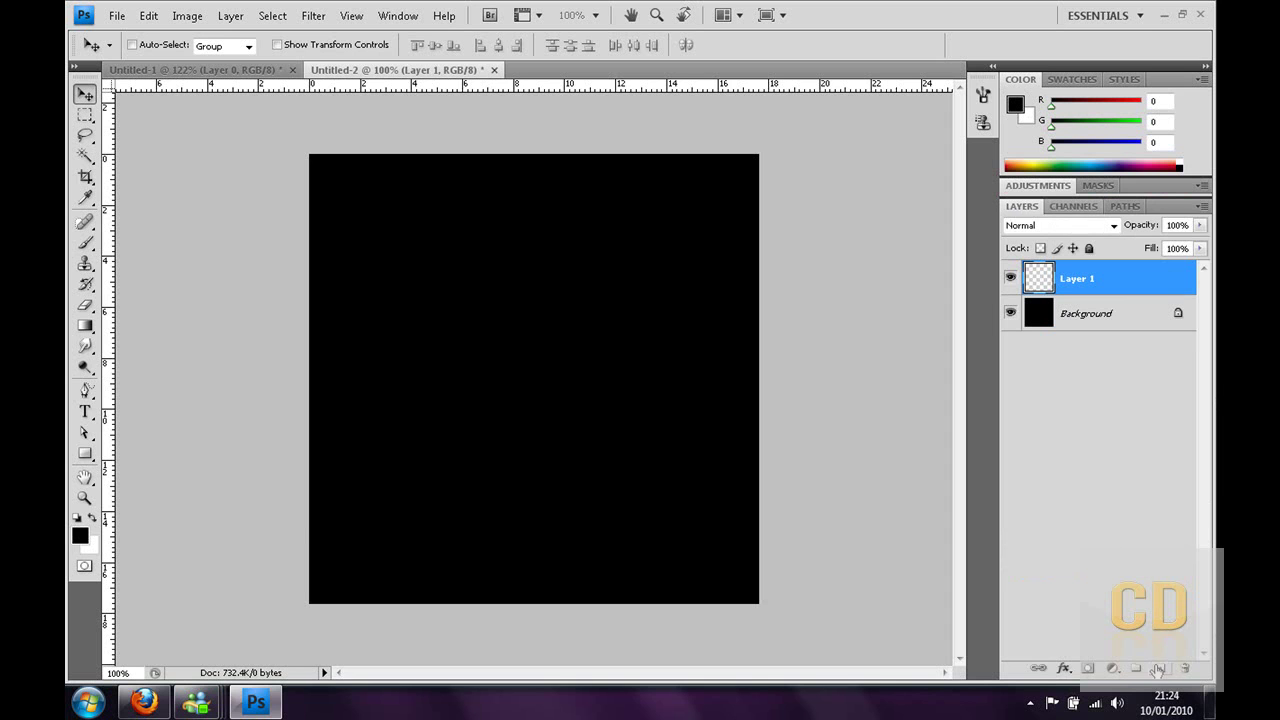
pyautogui.click(86, 414)
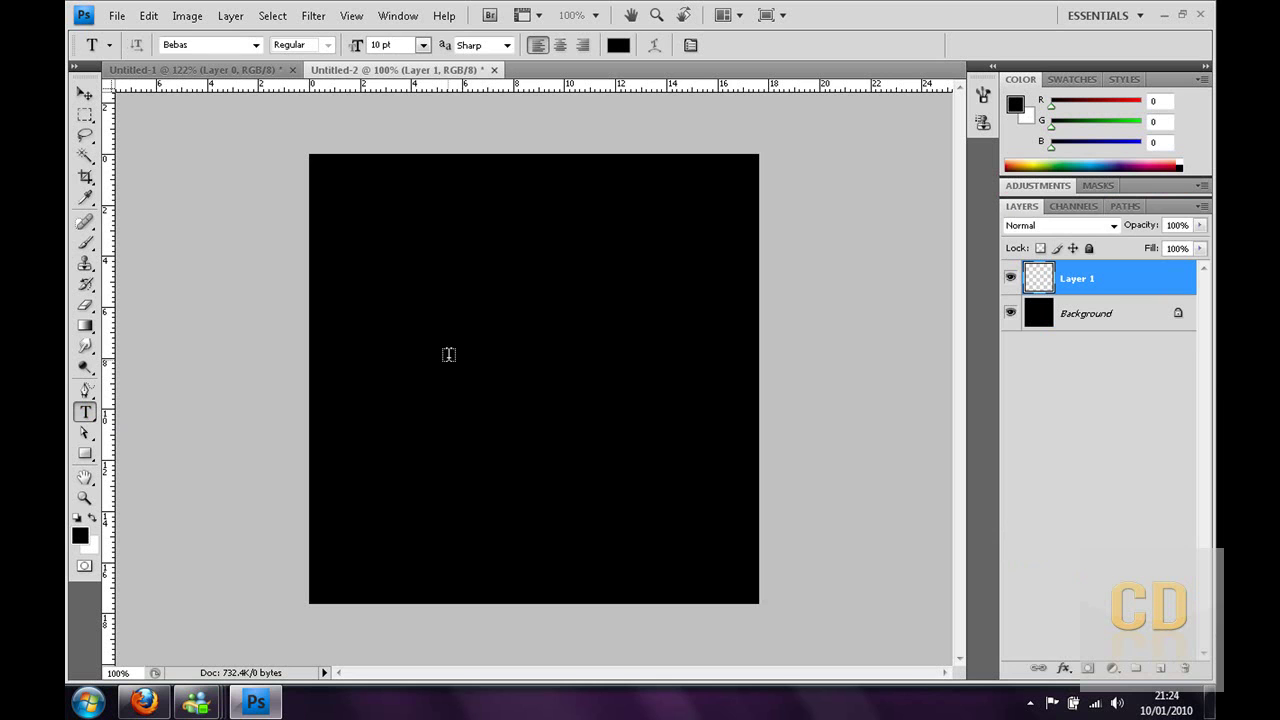
pyautogui.click(448, 356)
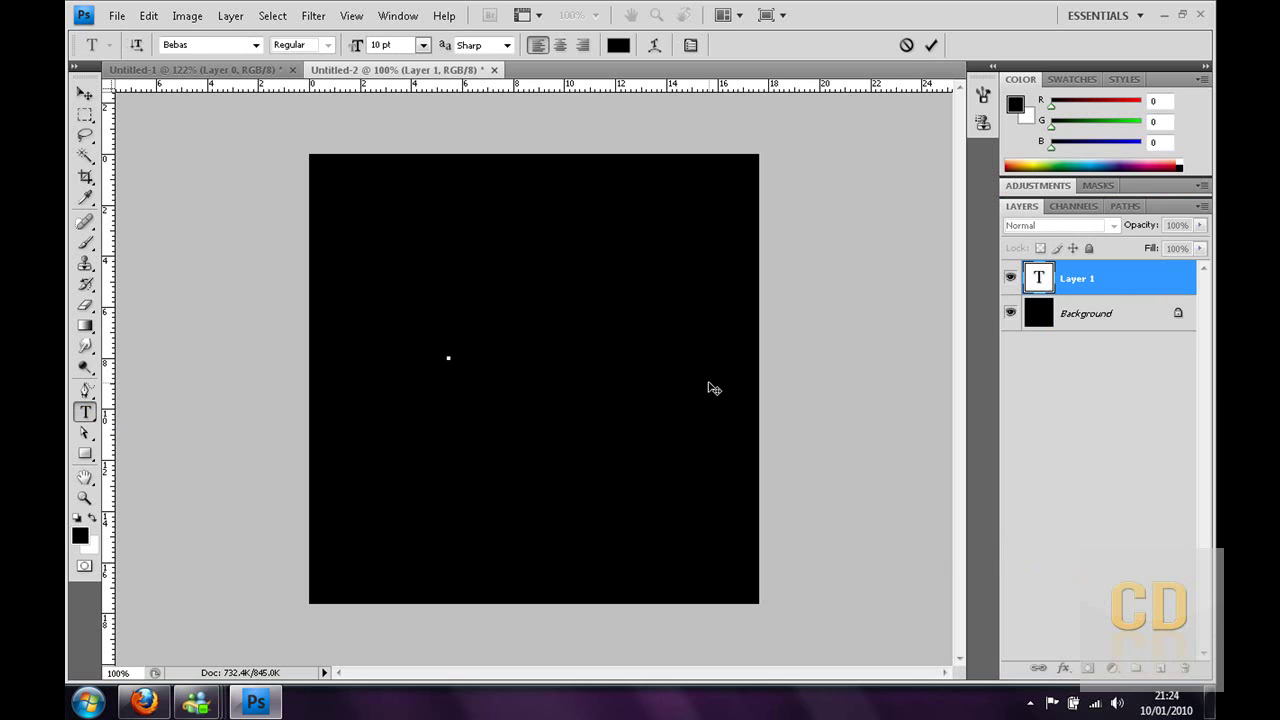
pyautogui.click(618, 45)
pyautogui.moveTo(812, 301); pyautogui.dragTo(561, 139)
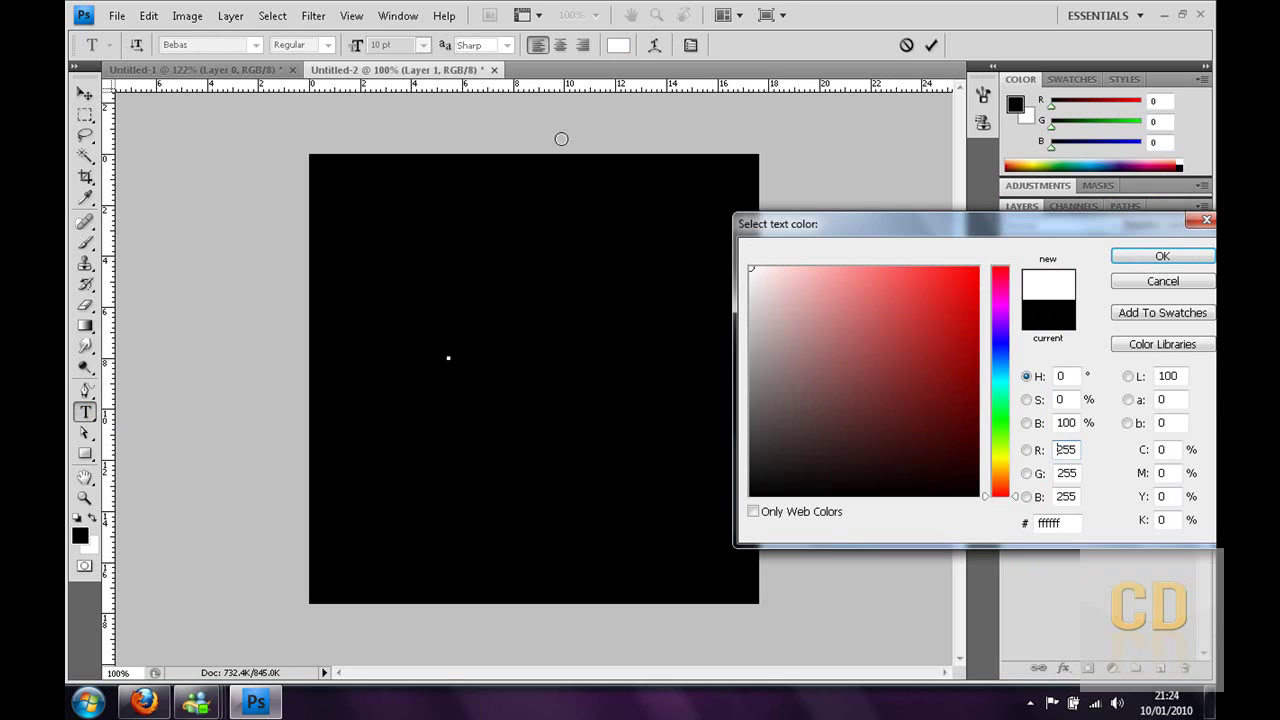
pyautogui.click(1162, 256)
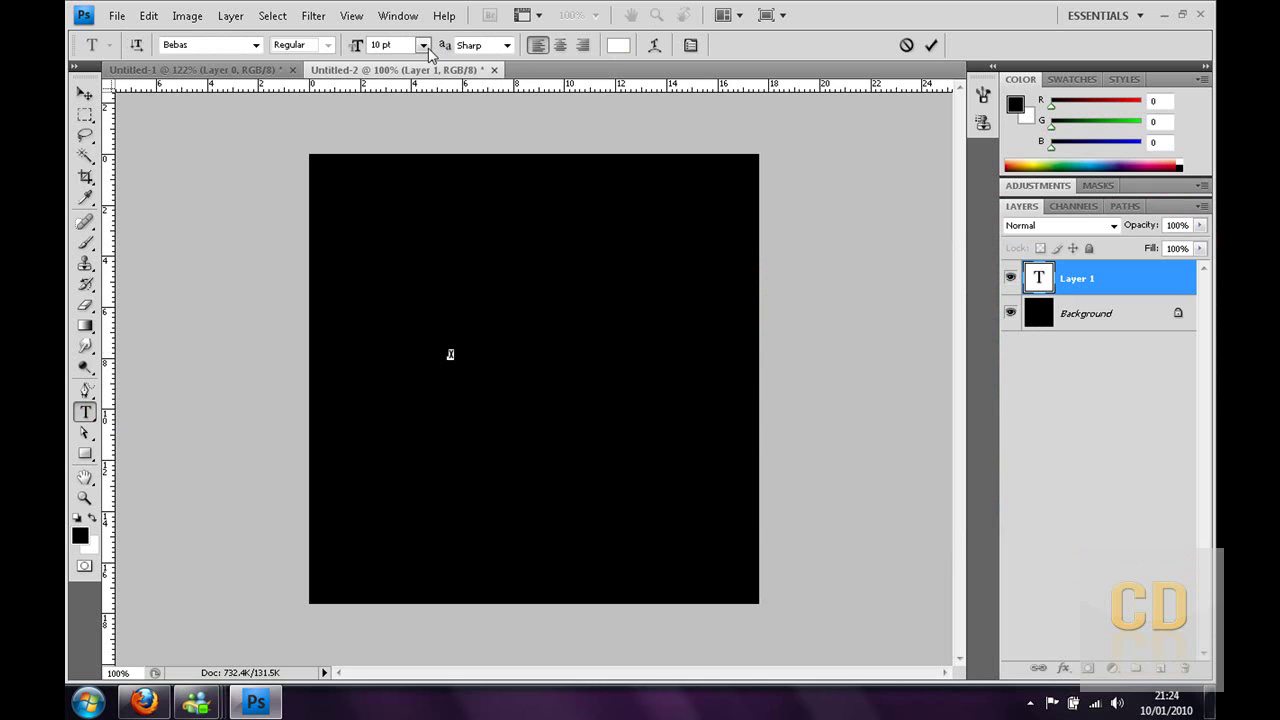
pyautogui.click(422, 45)
pyautogui.click(436, 348)
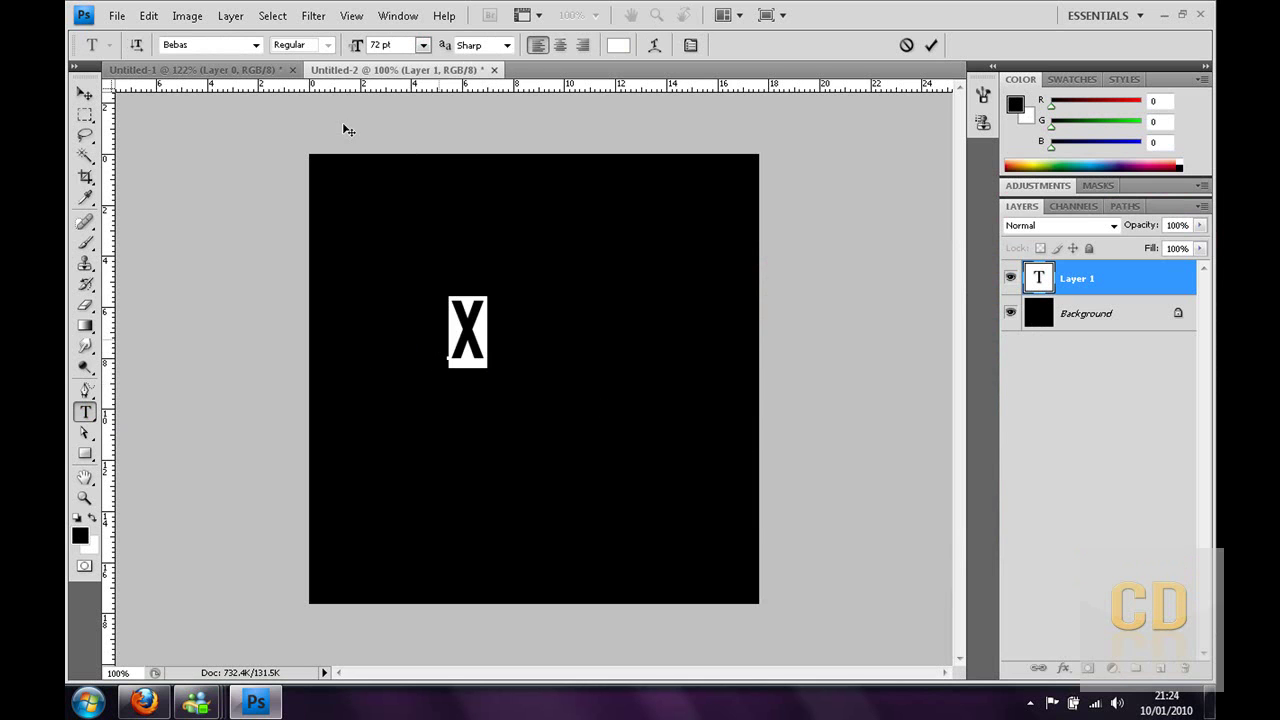
# Scale the X to about 923% wide by 492% high, centred on the canvas.
pyautogui.click(148, 15)
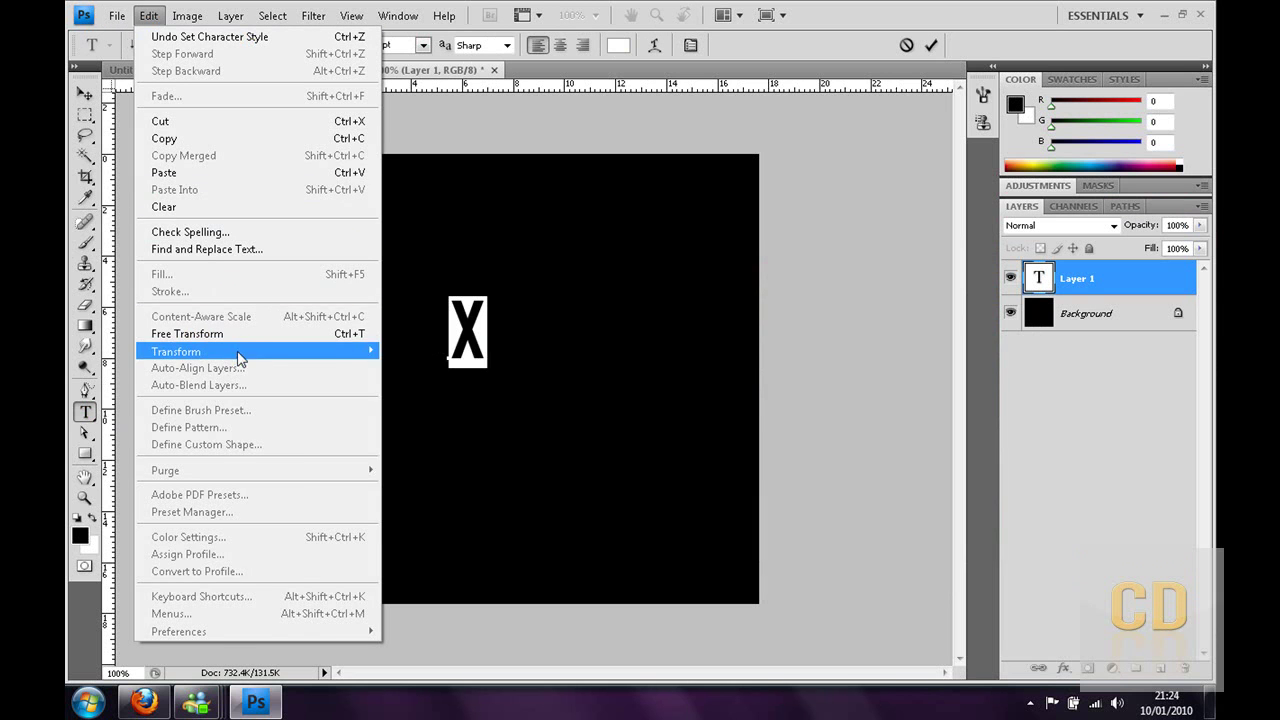
pyautogui.moveTo(240, 352)
pyautogui.click(392, 376)
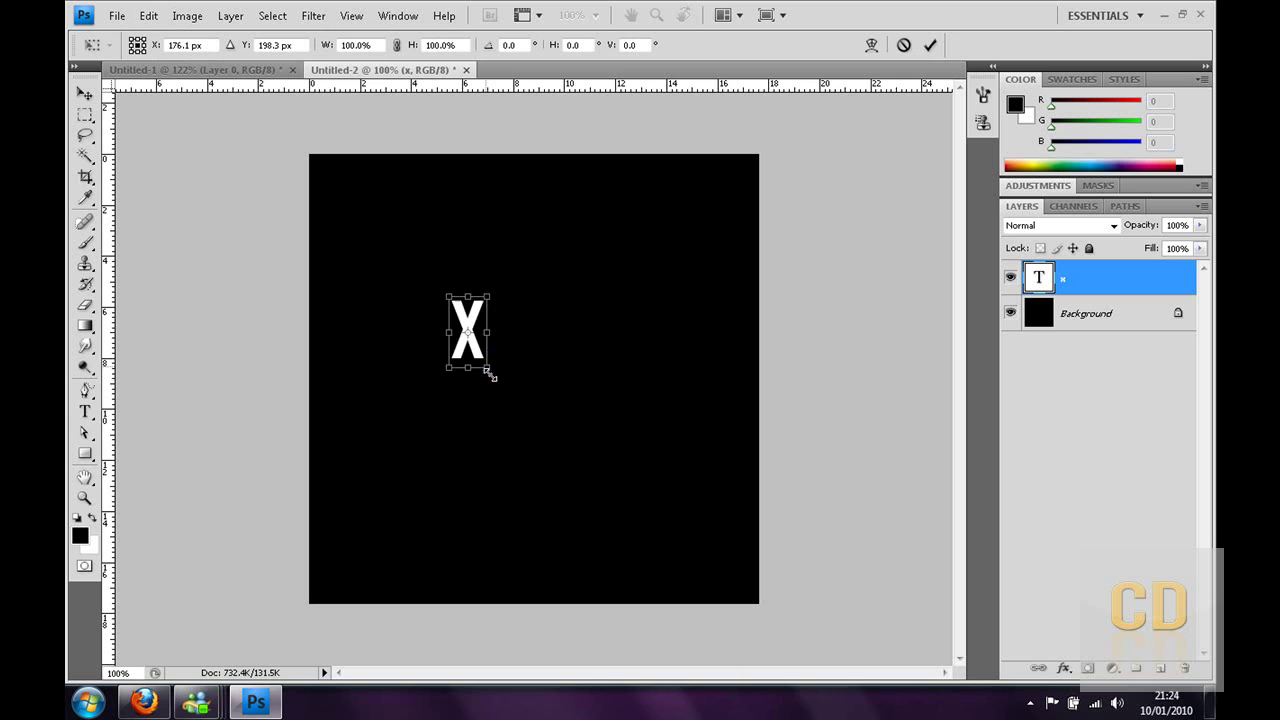
pyautogui.moveTo(492, 370); pyautogui.dragTo(772, 613)
pyautogui.moveTo(558, 497); pyautogui.dragTo(480, 377)
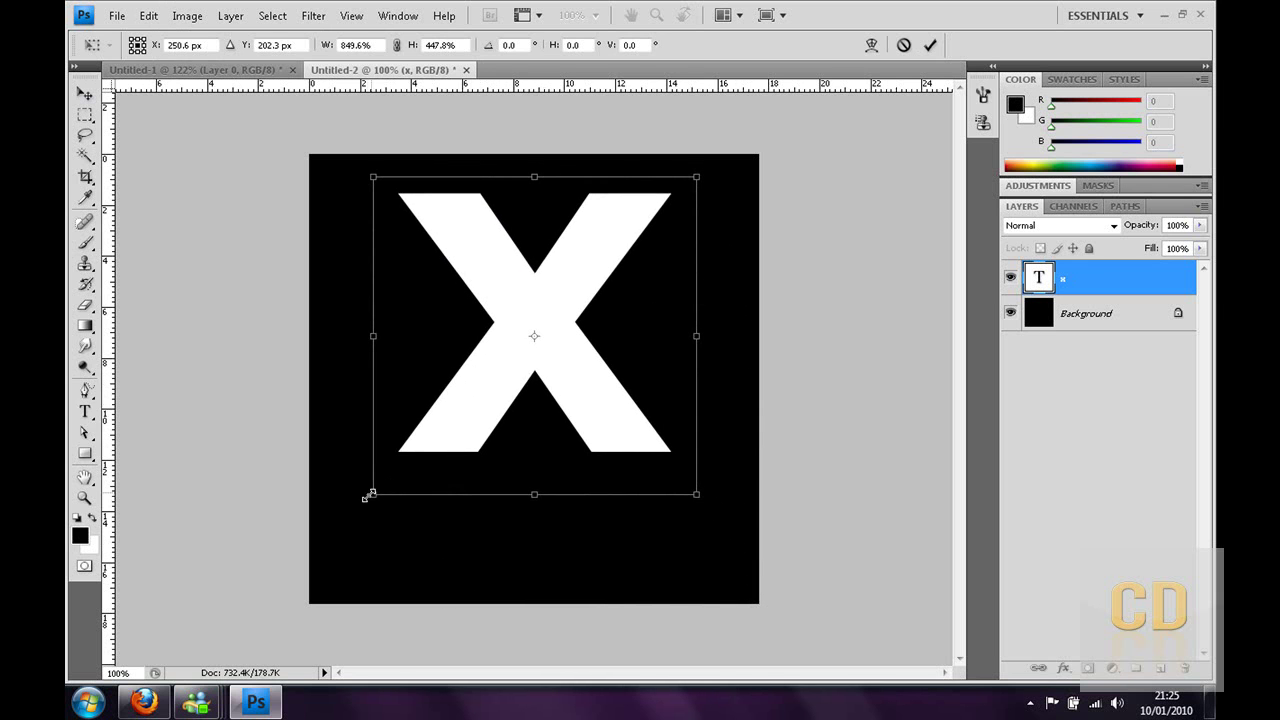
pyautogui.moveTo(359, 514); pyautogui.dragTo(345, 528)
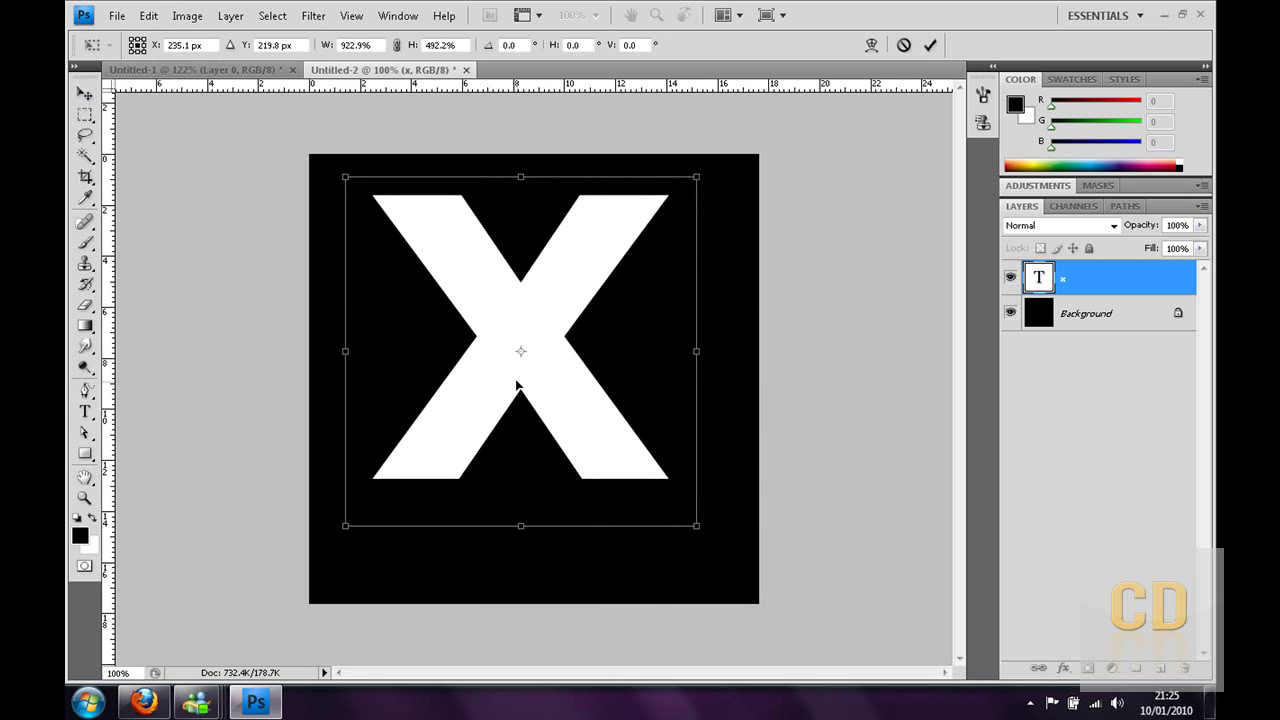
pyautogui.moveTo(516, 380); pyautogui.dragTo(535, 371)
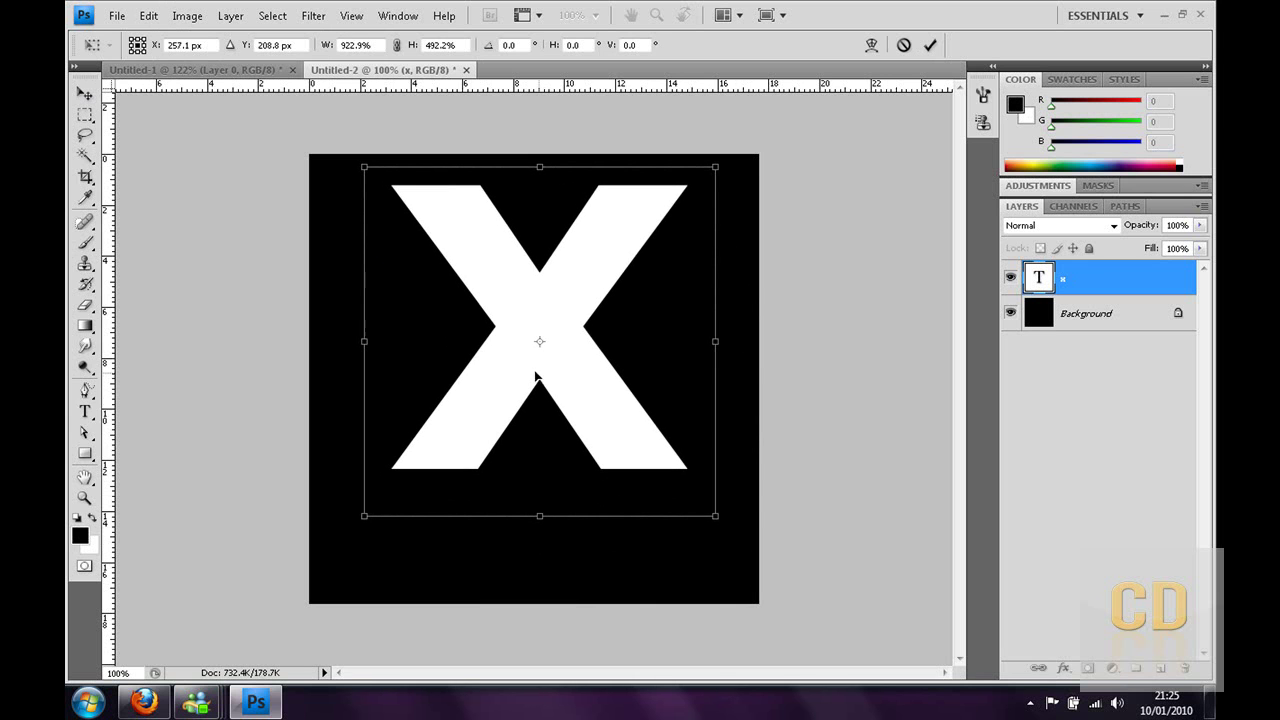
pyautogui.click(85, 92)
pyautogui.click(515, 280)
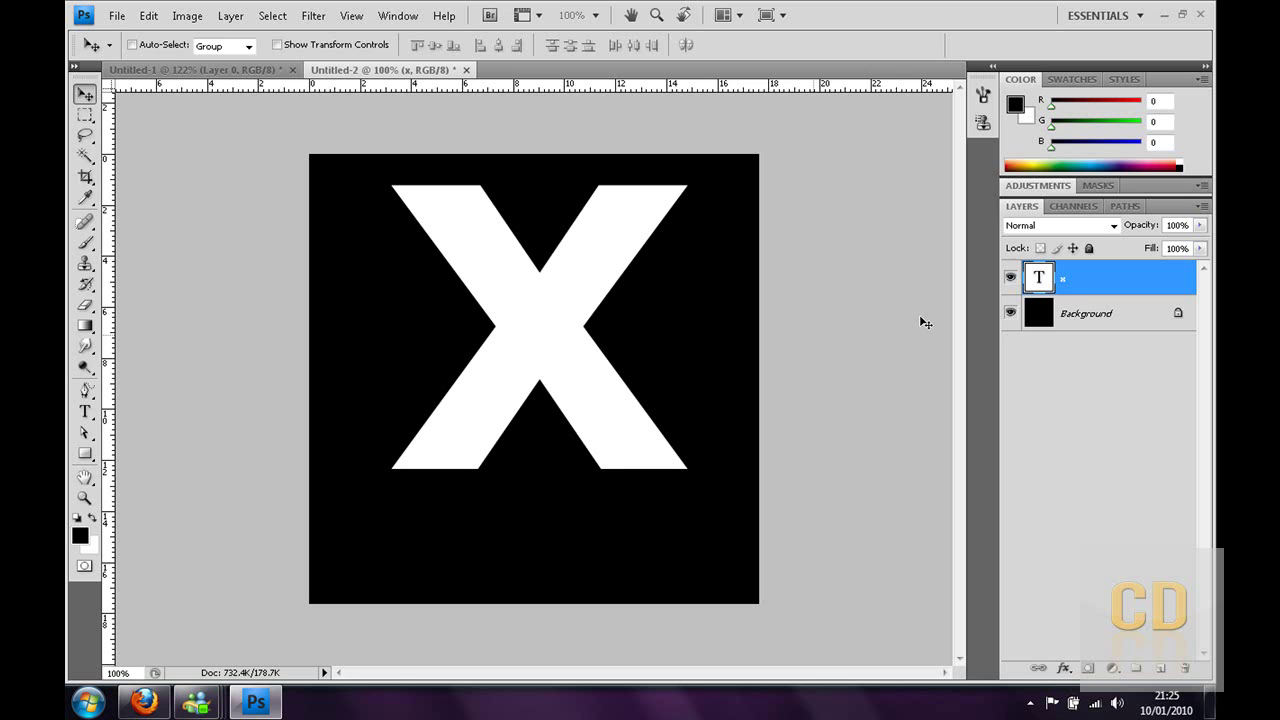
# Give the X a Bevel and Emboss with a Light Marble texture.
pyautogui.rightClick(1076, 292)
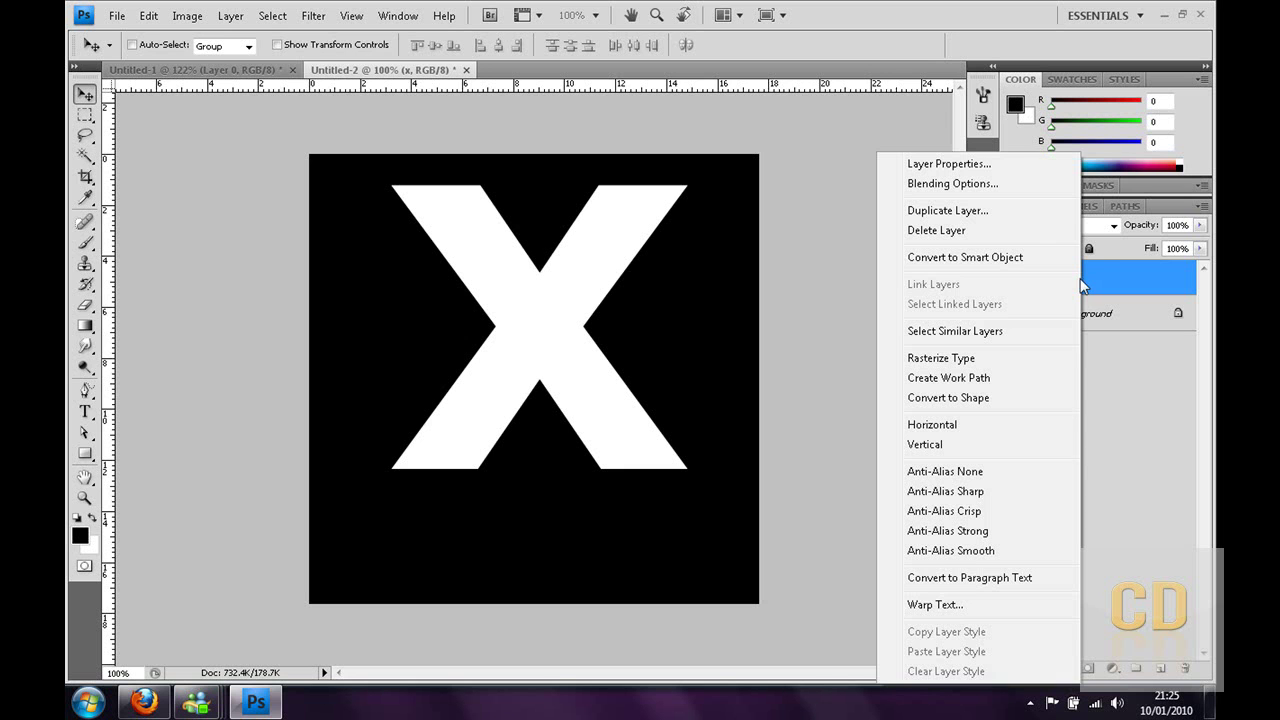
pyautogui.click(985, 184)
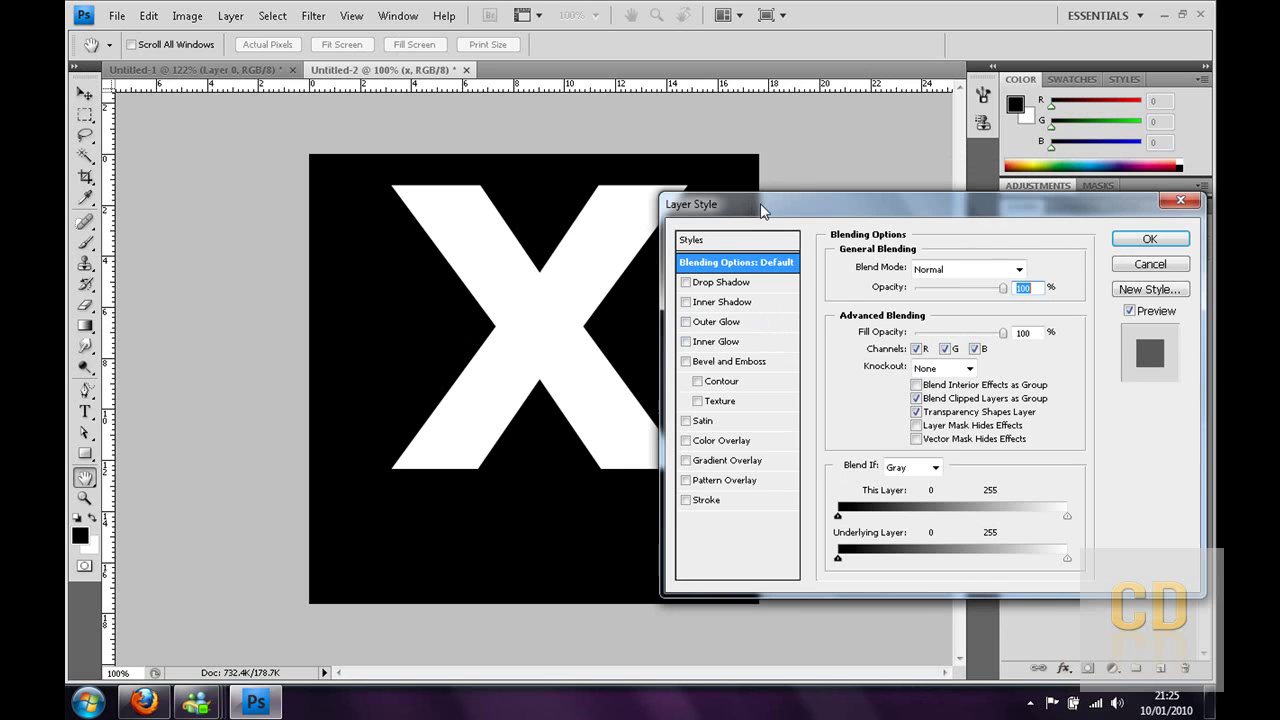
pyautogui.moveTo(760, 203); pyautogui.dragTo(846, 172)
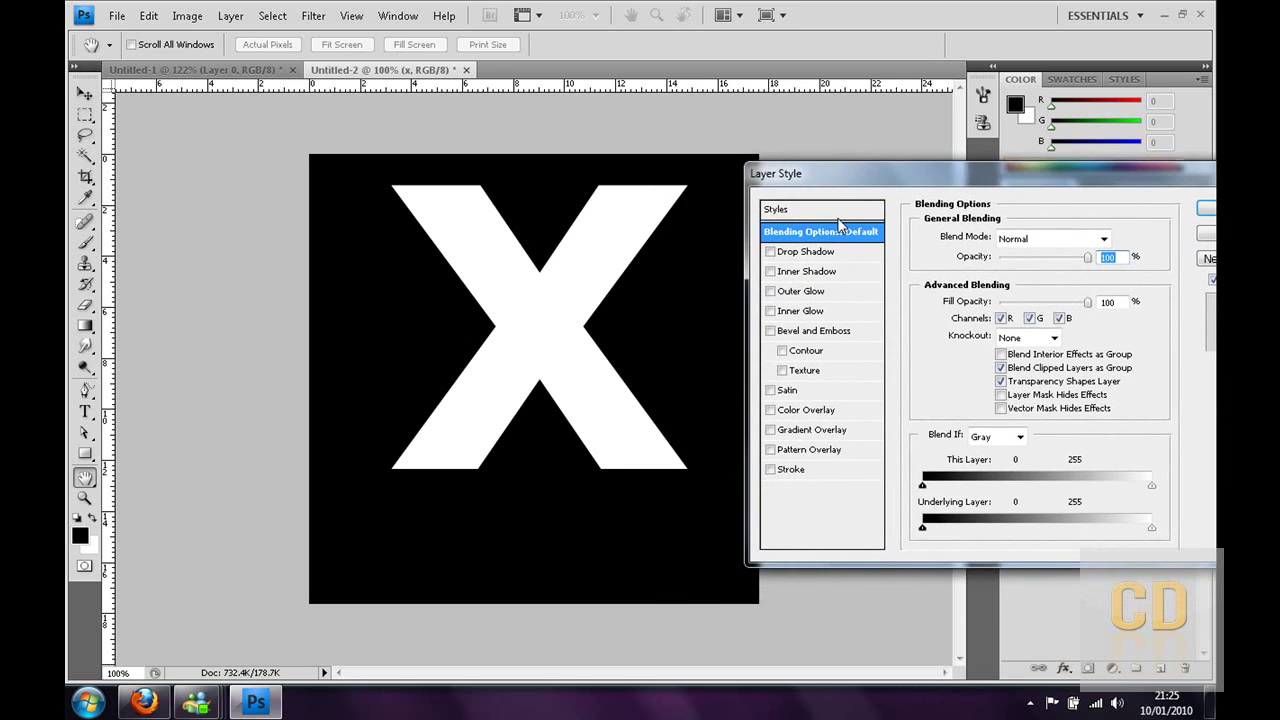
pyautogui.click(771, 331)
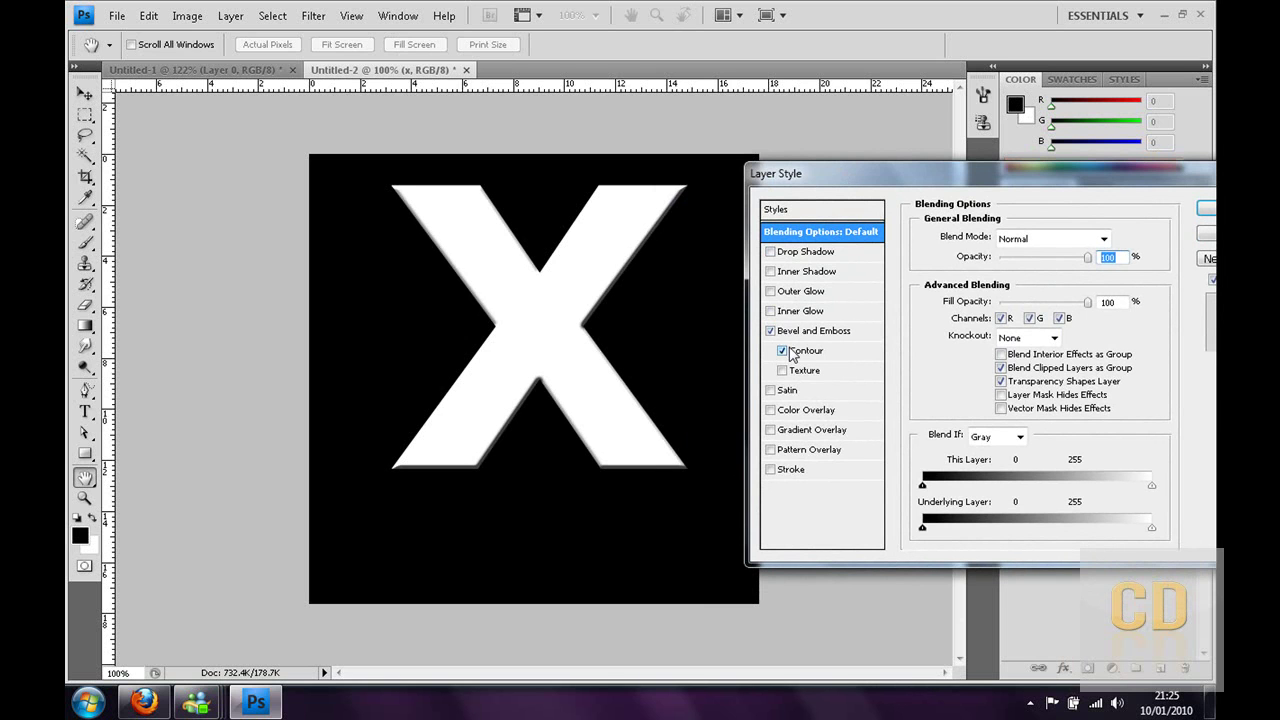
pyautogui.click(799, 372)
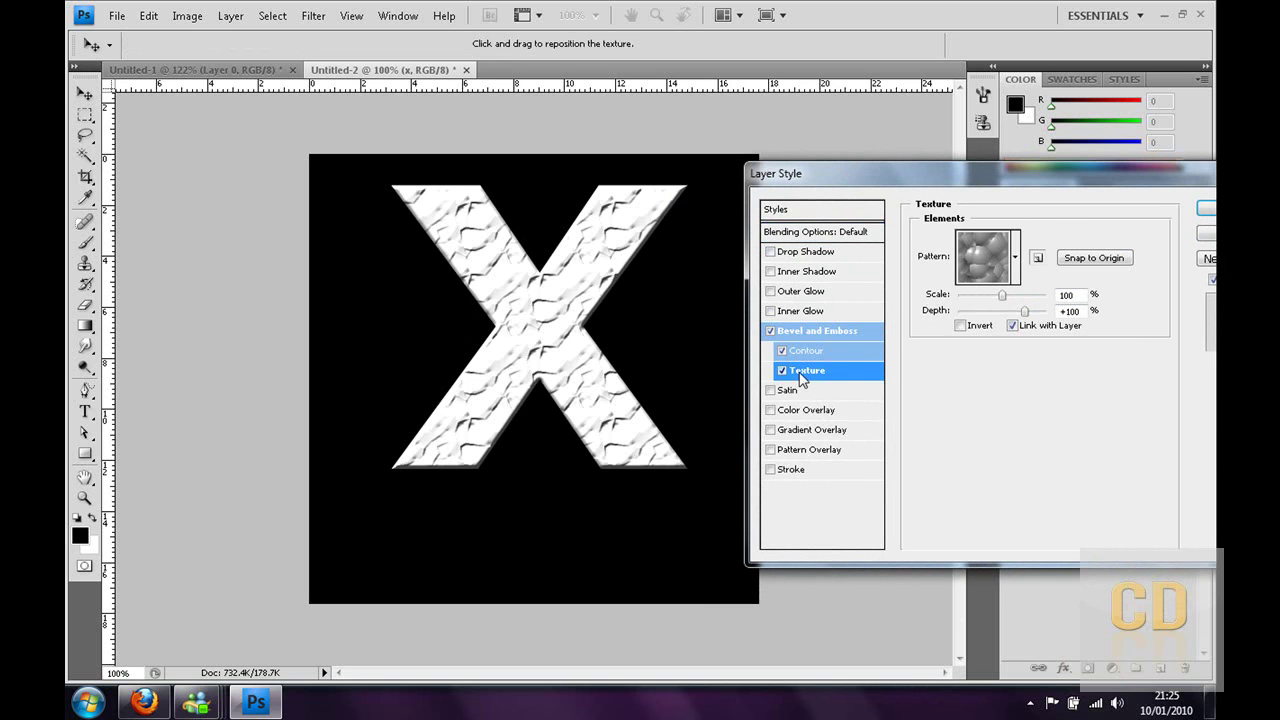
pyautogui.click(1016, 259)
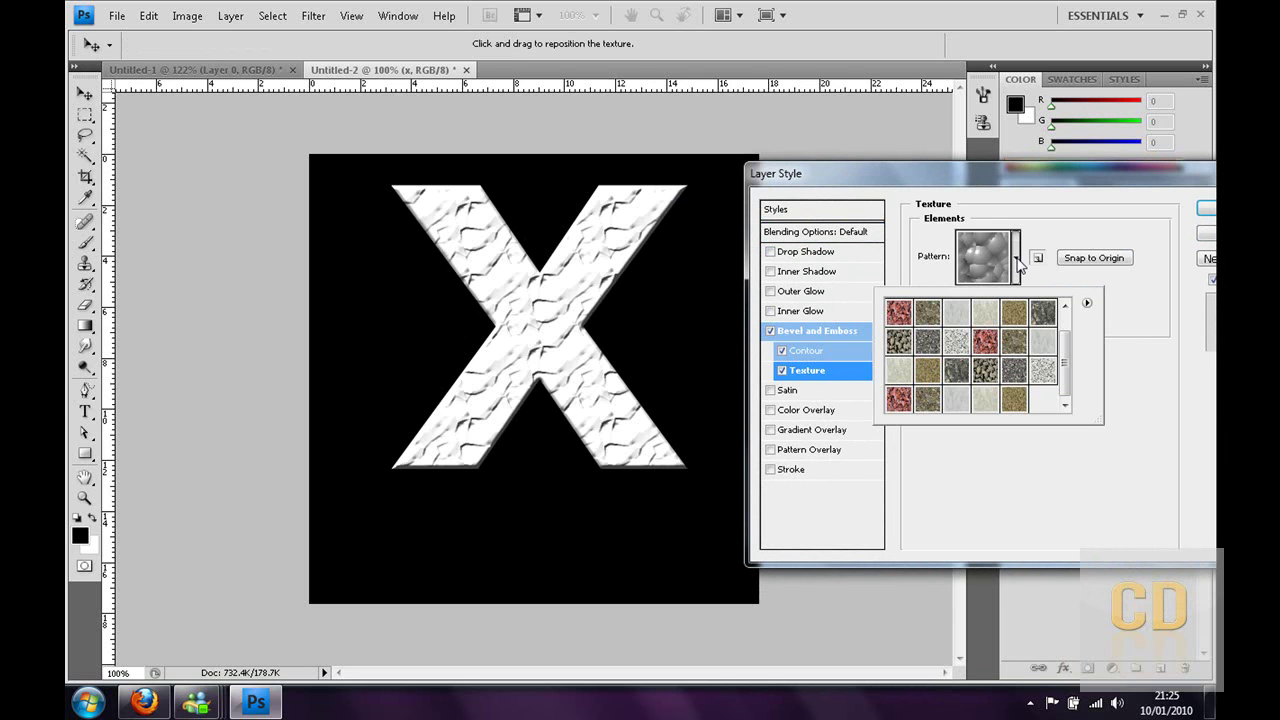
pyautogui.click(957, 401)
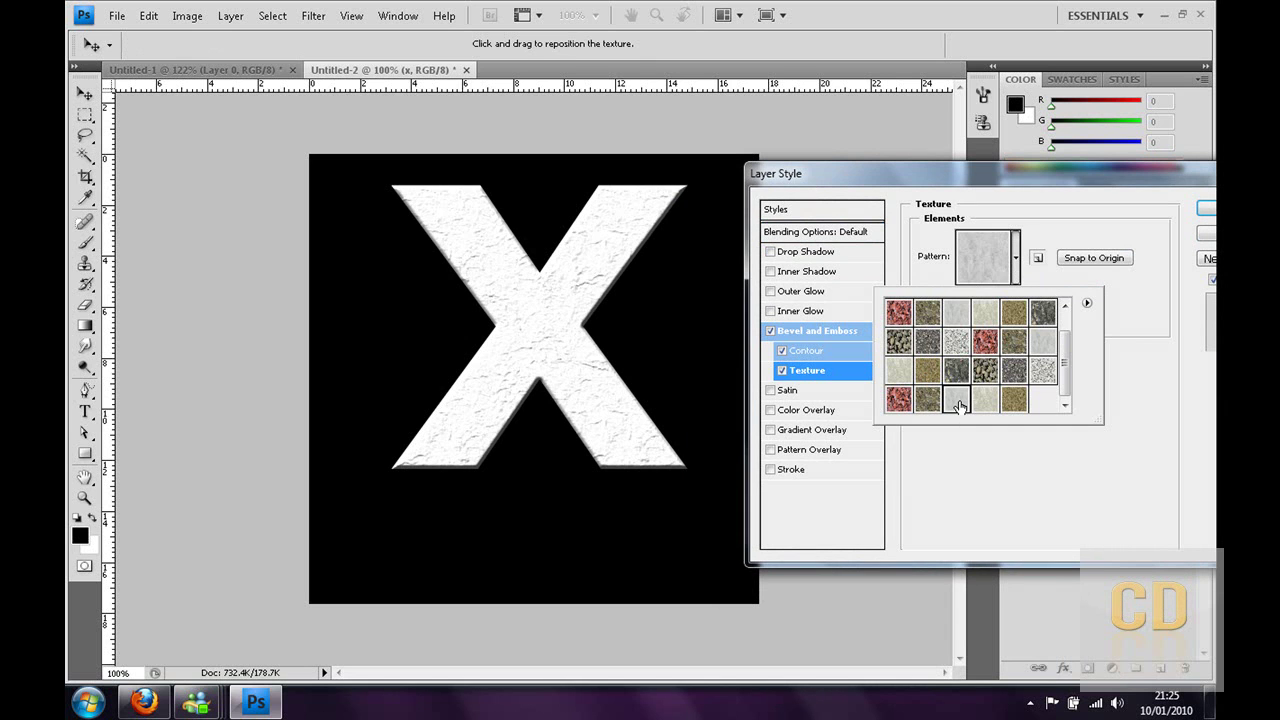
# Append the Rock Patterns set and set the texture depth to +30.
pyautogui.click(1087, 305)
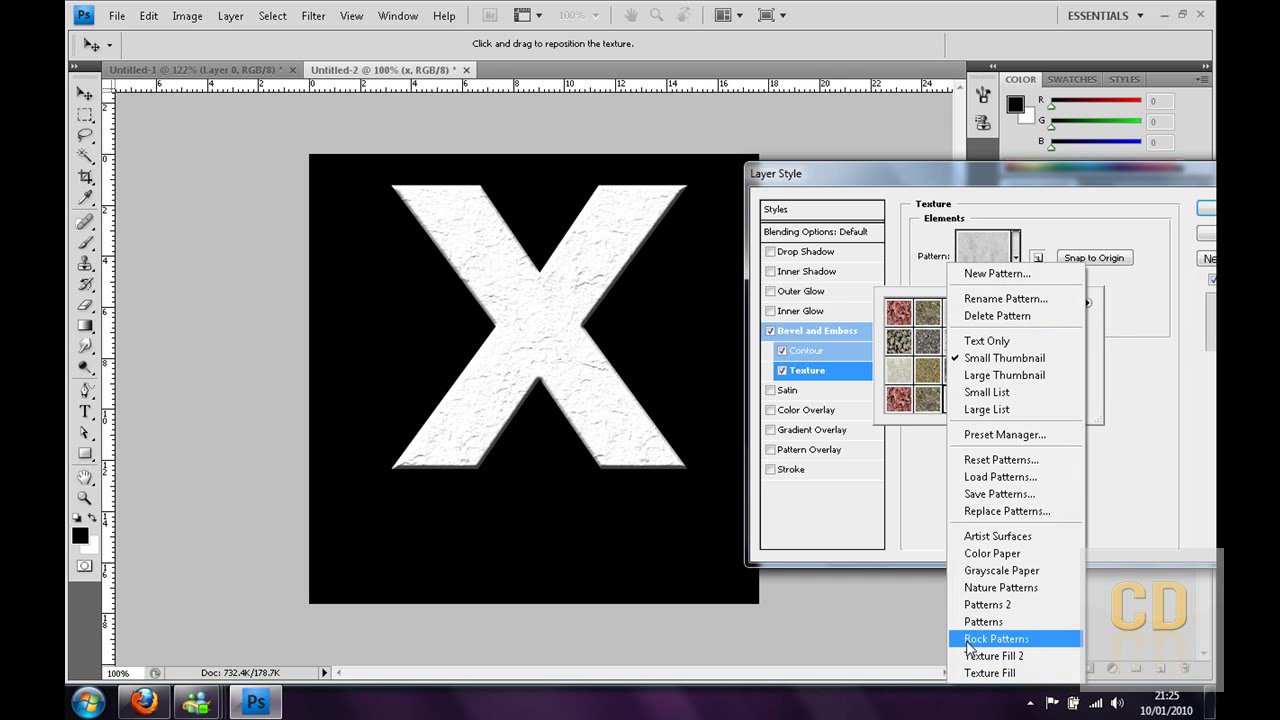
pyautogui.click(996, 639)
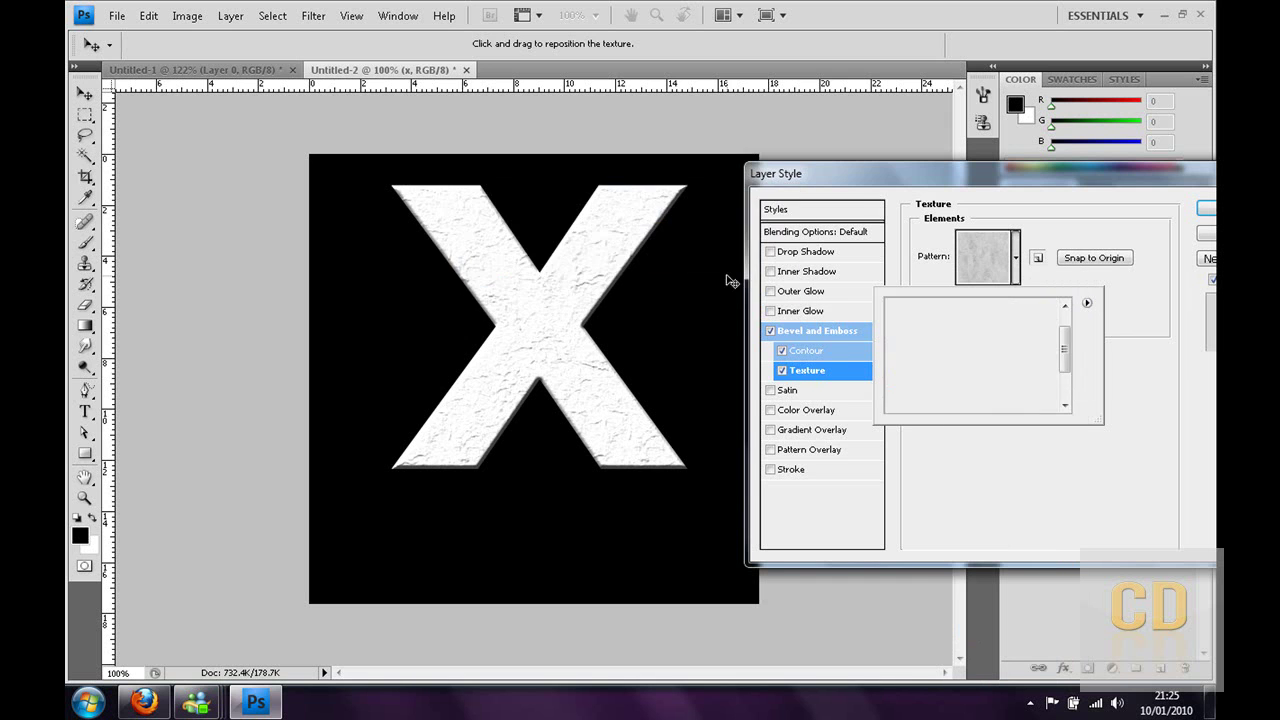
pyautogui.click(732, 277)
pyautogui.moveTo(1068, 366); pyautogui.dragTo(1076, 420)
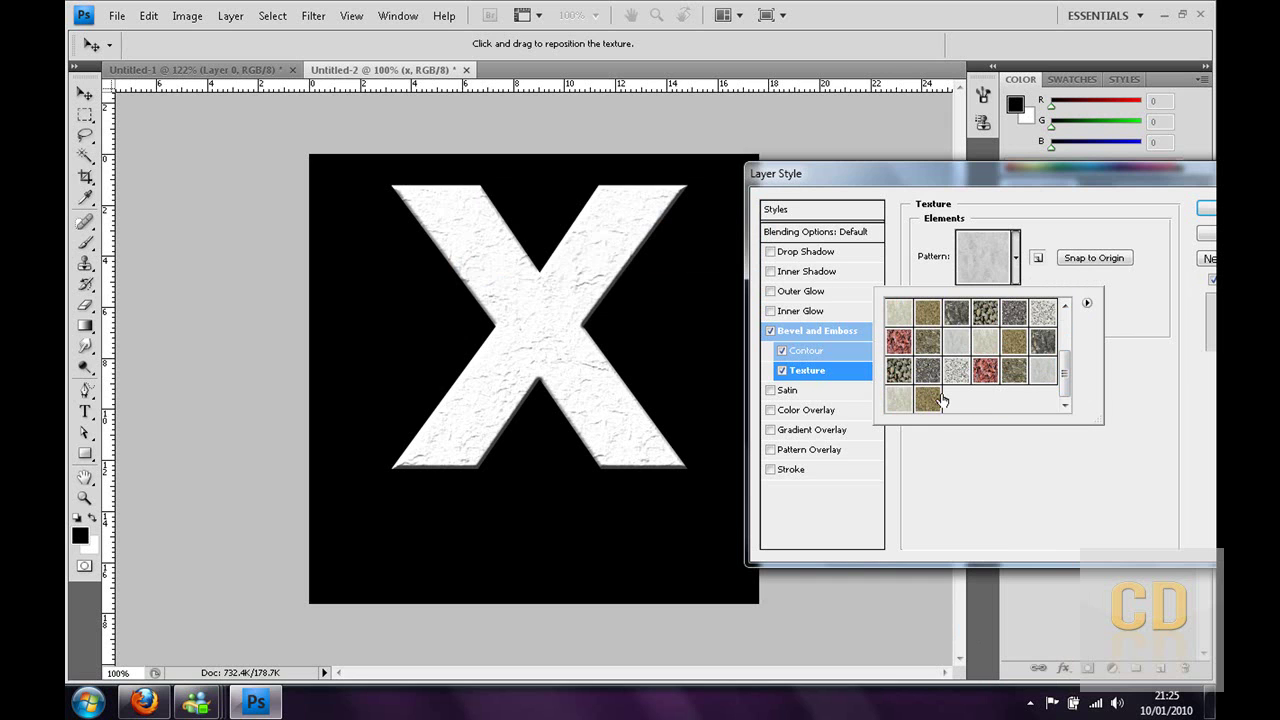
pyautogui.click(1079, 452)
pyautogui.click(1074, 311)
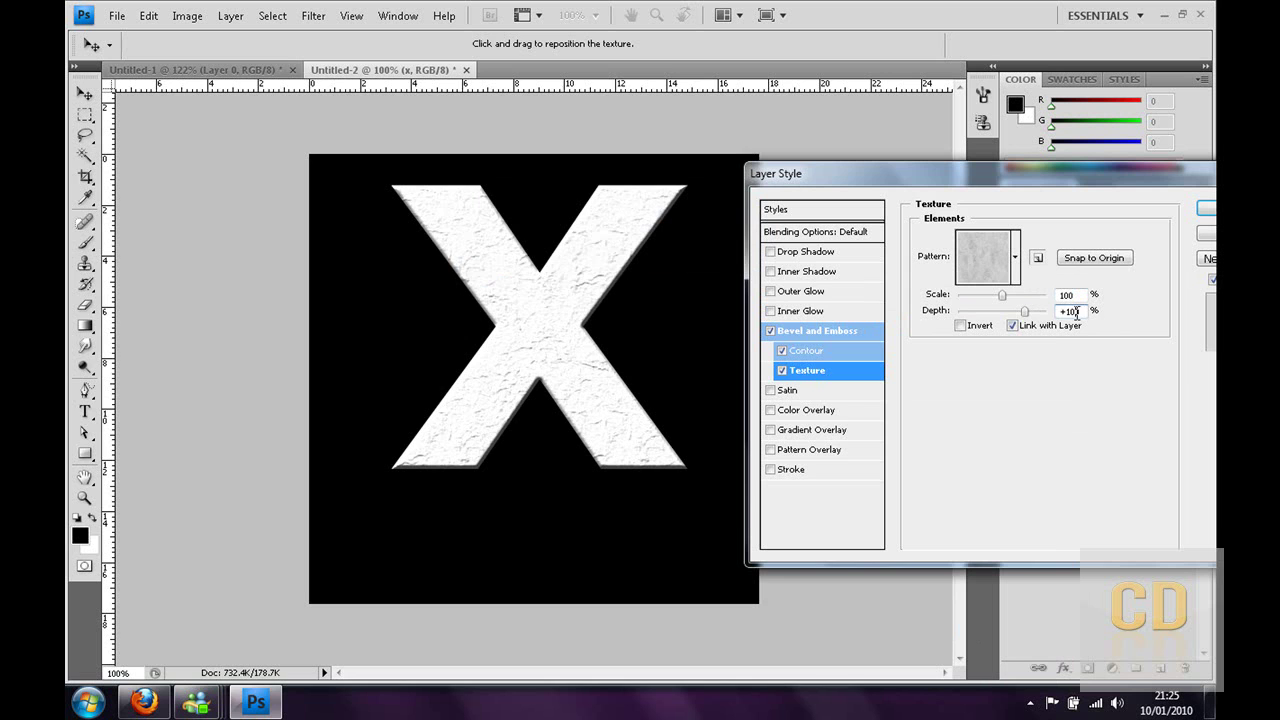
pyautogui.write('20')
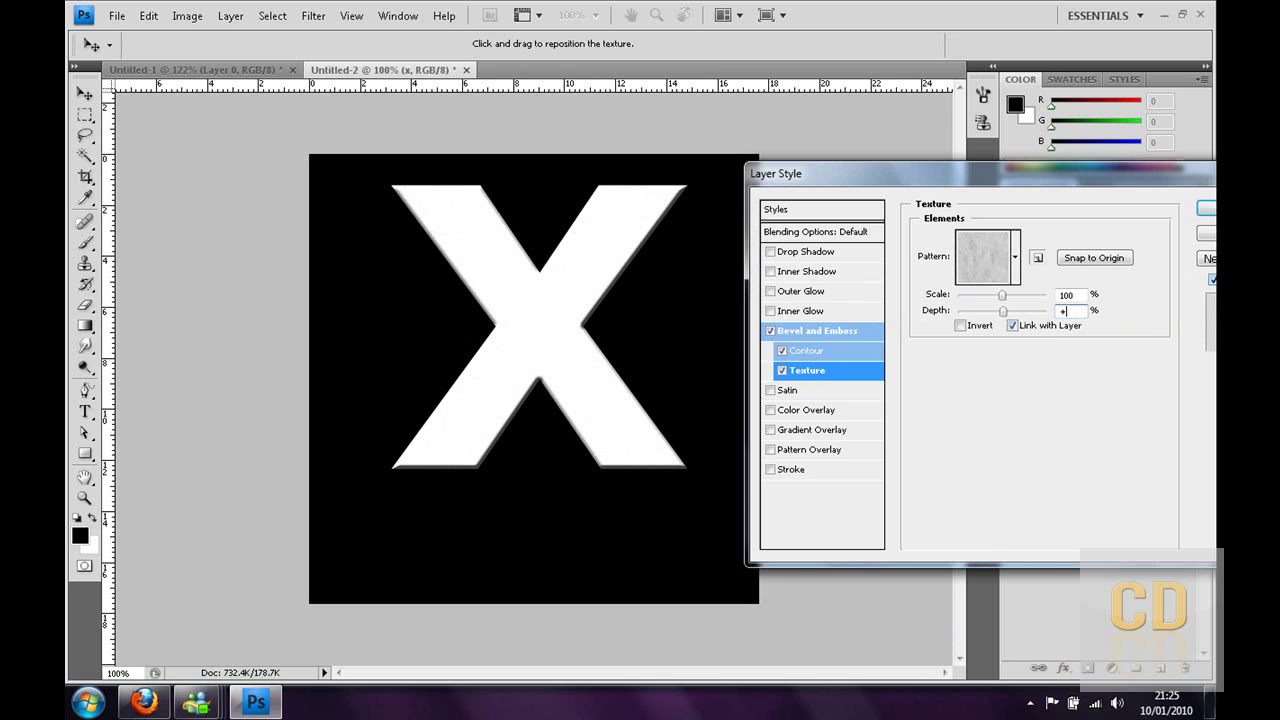
pyautogui.write('30')
# Add a black Color Overlay to the X.
pyautogui.click(771, 410)
pyautogui.click(780, 410)
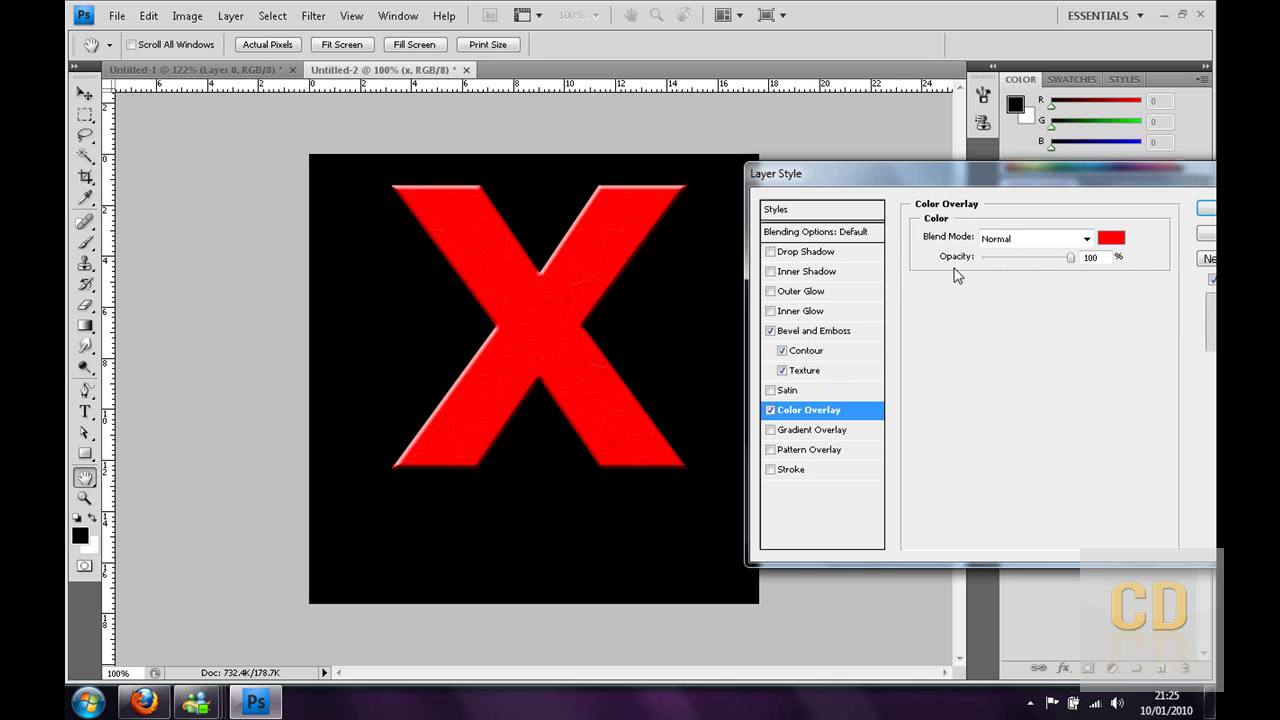
pyautogui.click(1111, 238)
pyautogui.write('0')
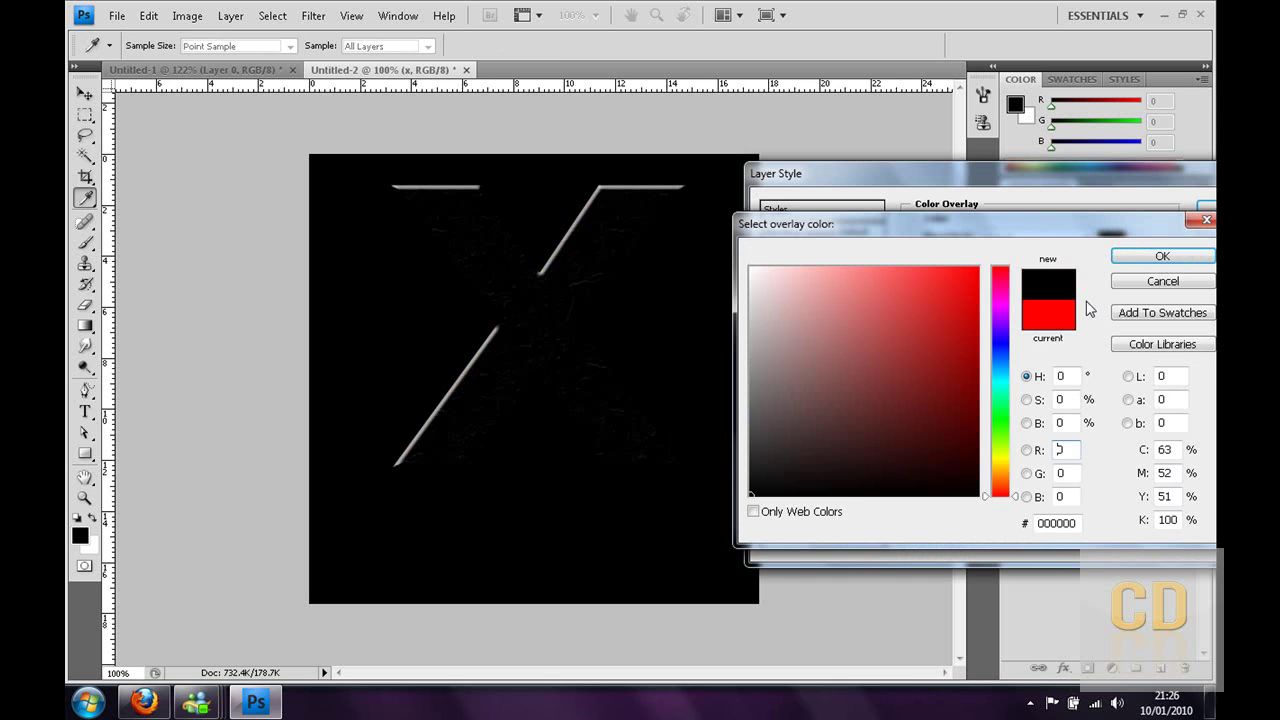
pyautogui.click(1150, 256)
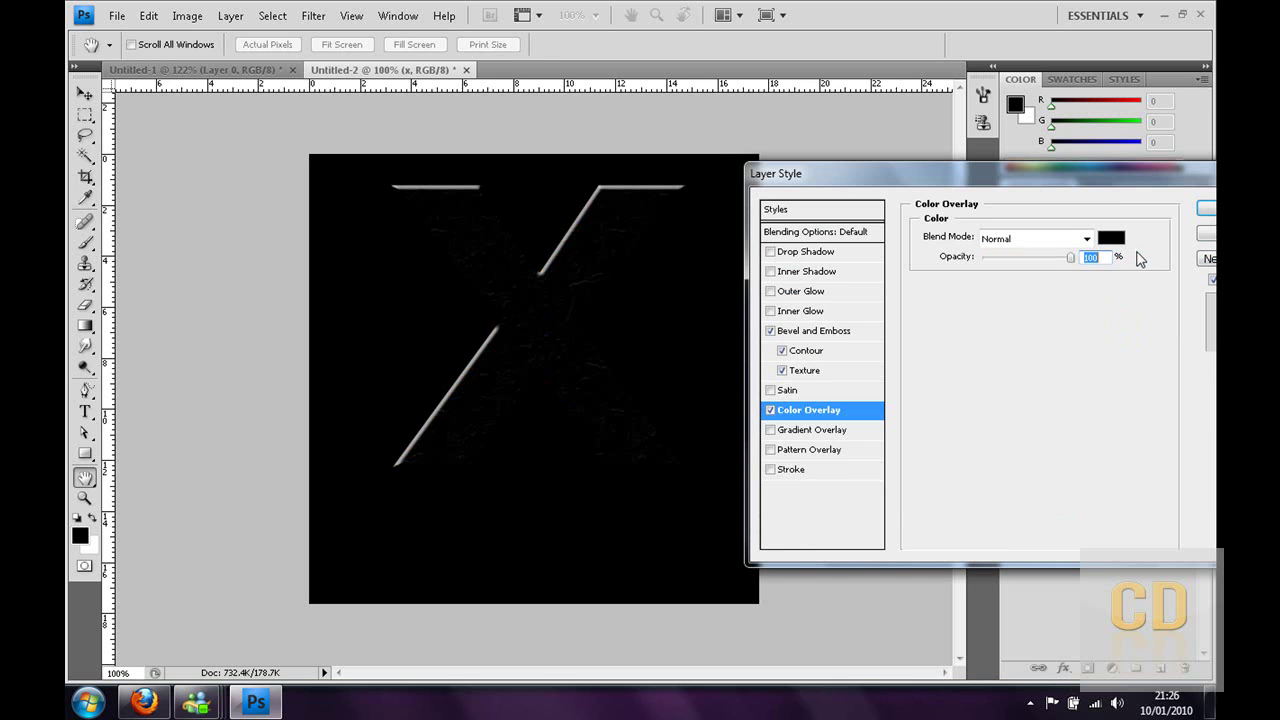
# Add a 4 px light grey Stroke, apply the style, and add an empty Layer 1.
pyautogui.click(790, 470)
pyautogui.click(968, 349)
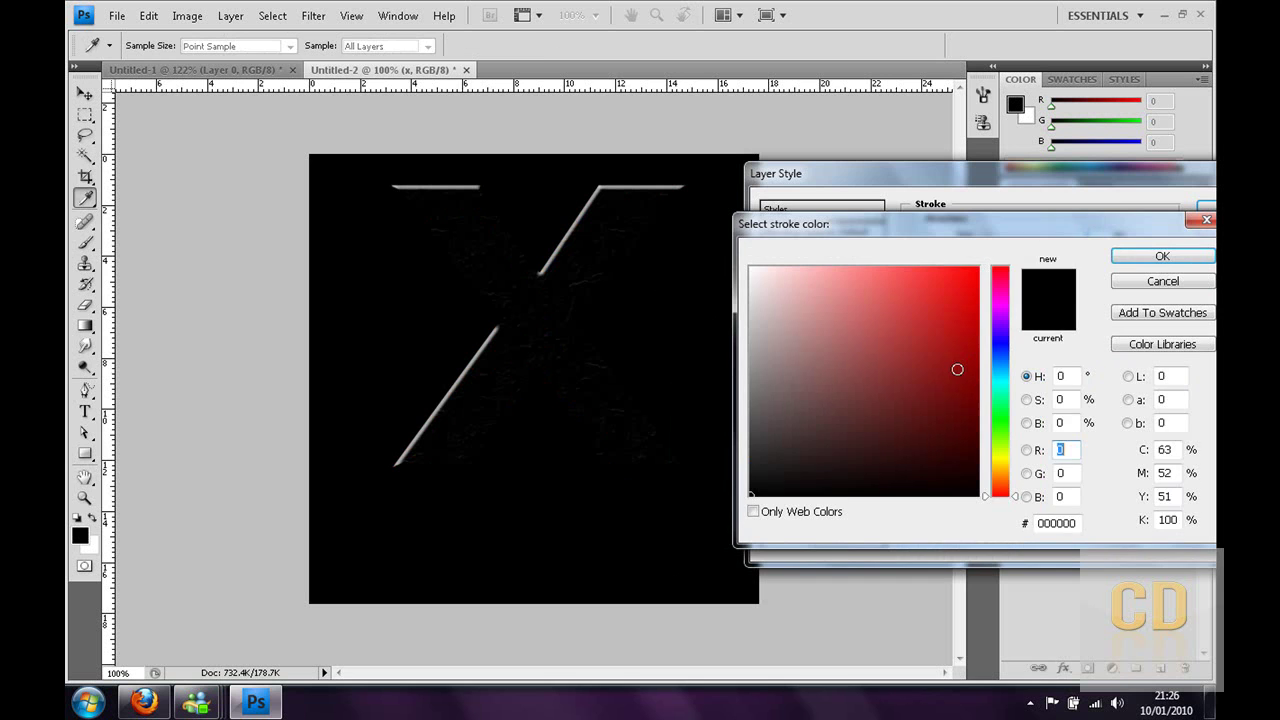
pyautogui.moveTo(690, 246); pyautogui.dragTo(688, 292)
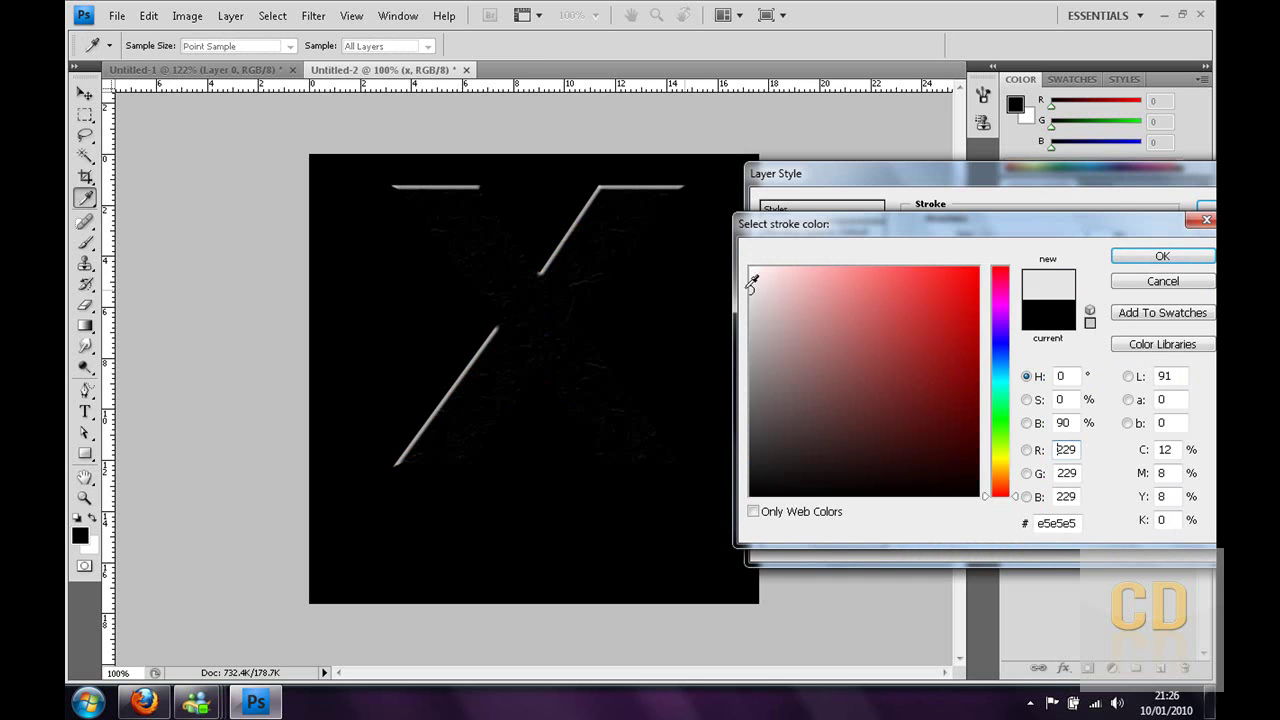
pyautogui.moveTo(778, 295); pyautogui.dragTo(751, 302)
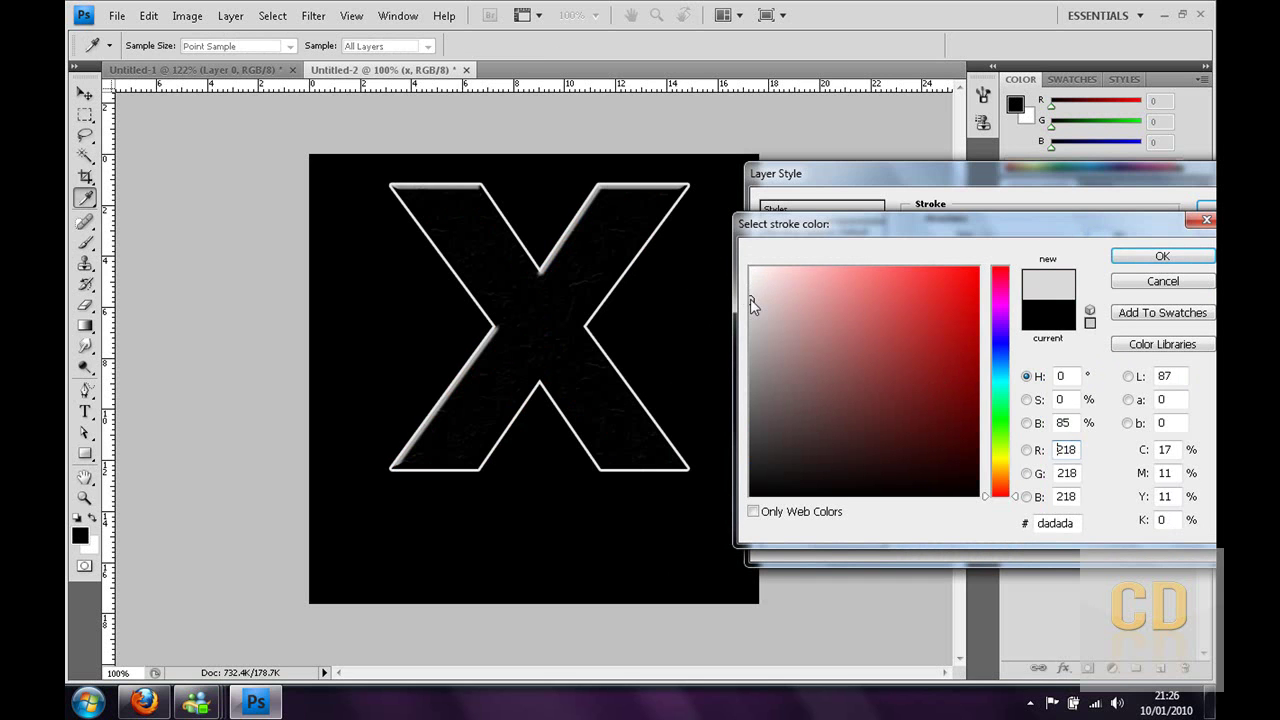
pyautogui.click(1158, 256)
pyautogui.write('4')
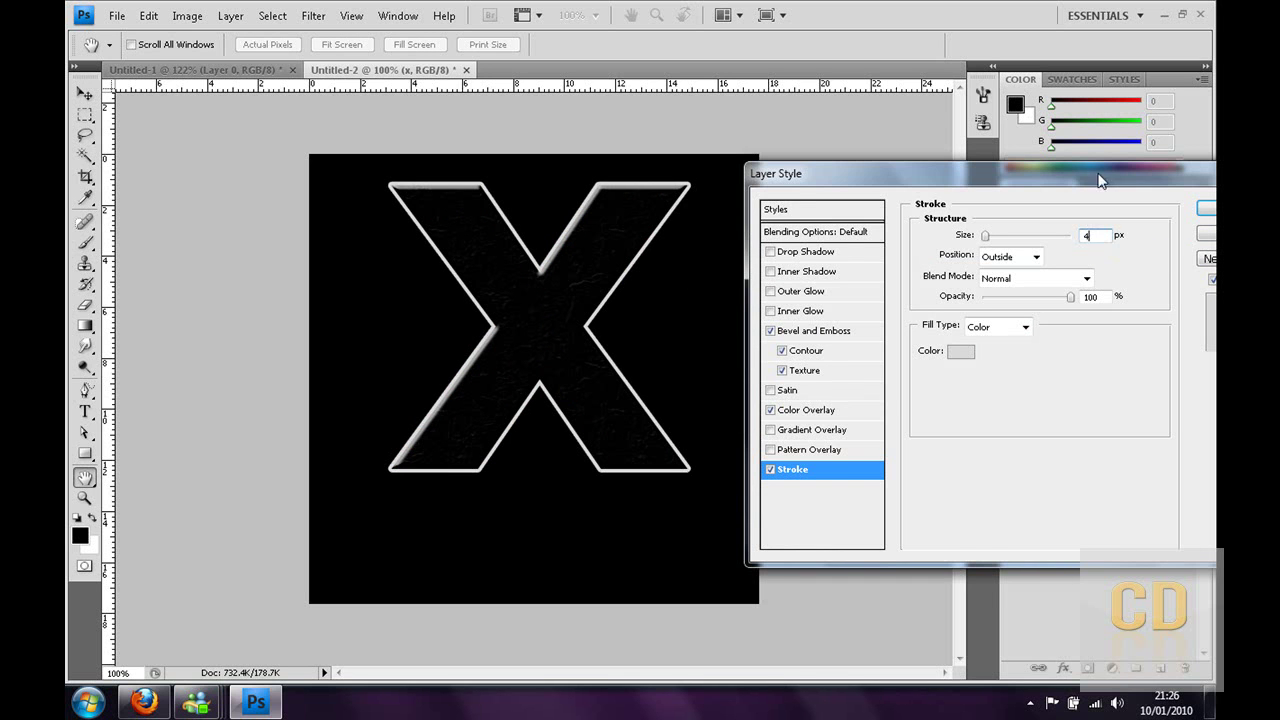
pyautogui.moveTo(1102, 178); pyautogui.dragTo(977, 186)
pyautogui.click(1109, 216)
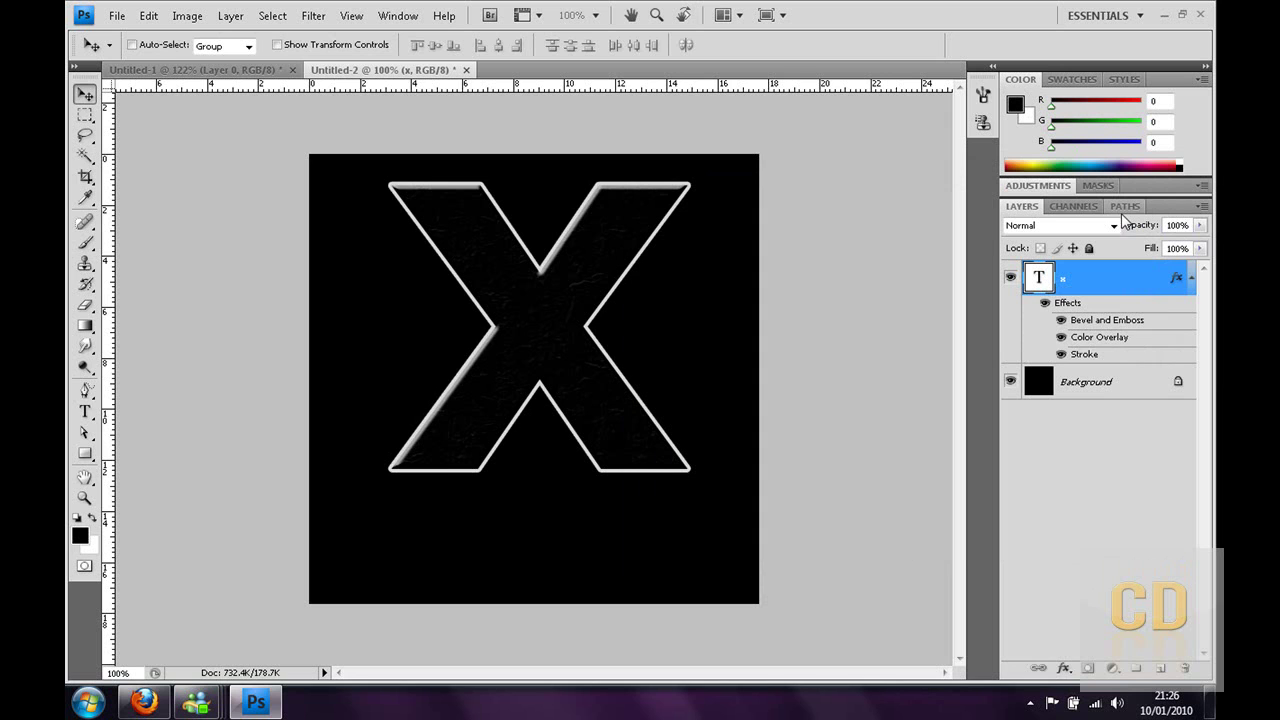
pyautogui.click(1191, 278)
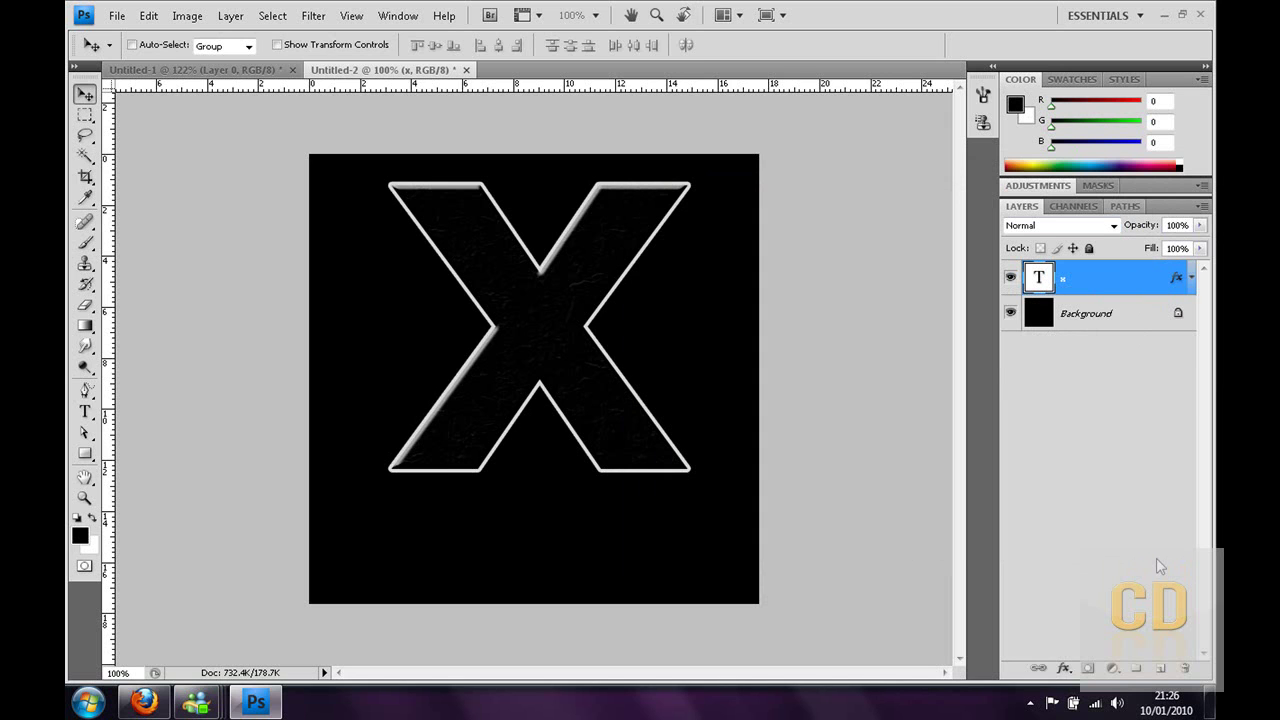
pyautogui.click(1161, 668)
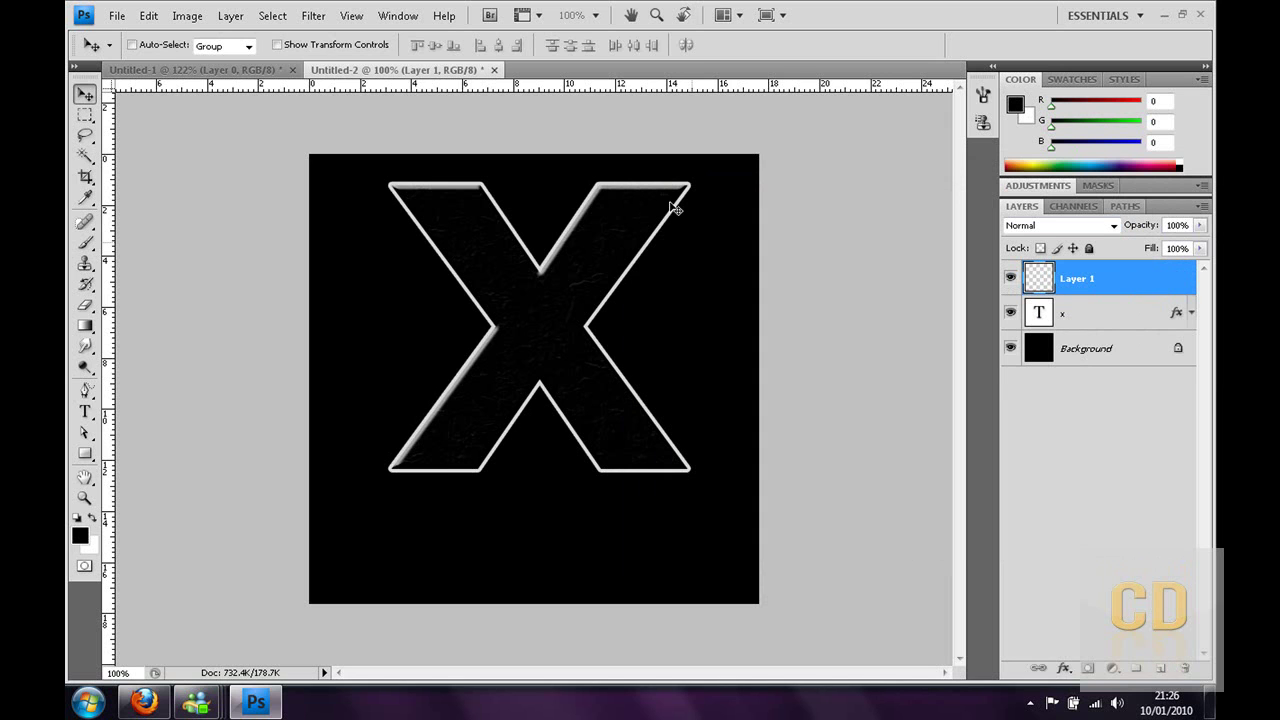
# Select the Brush tool and turn off Scattering in the Brushes panel.
pyautogui.click(85, 242)
pyautogui.click(398, 15)
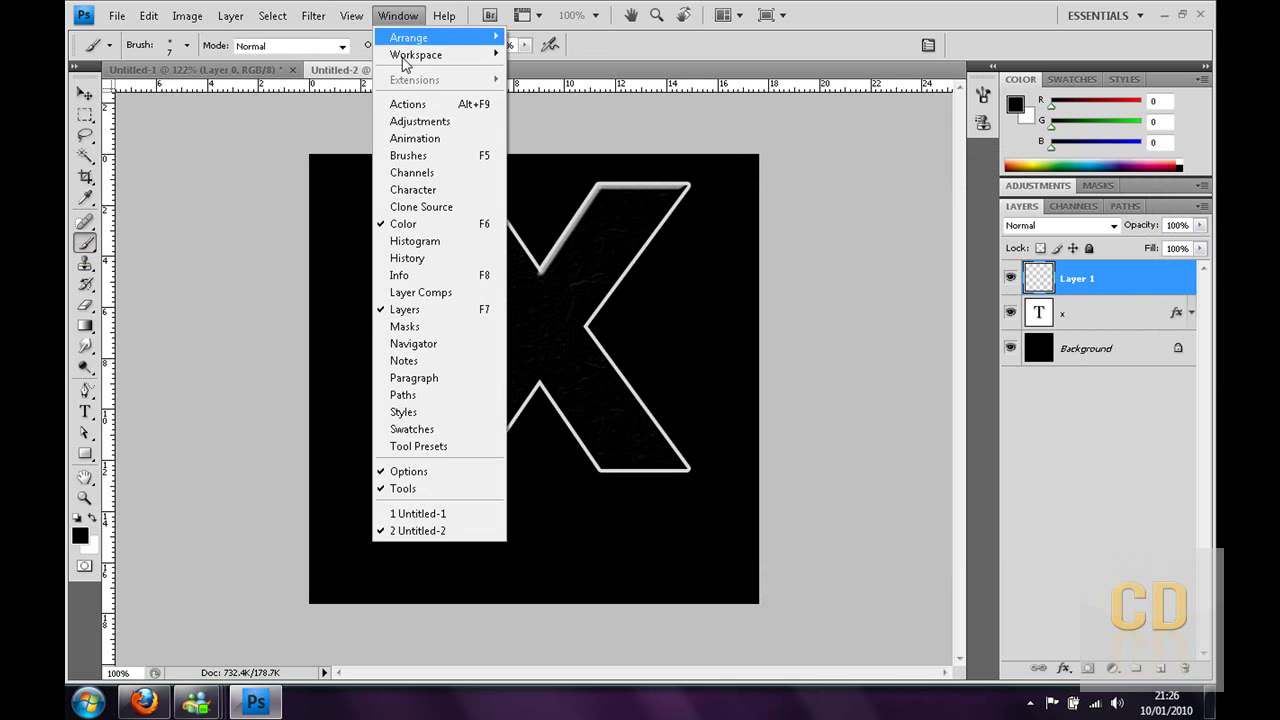
pyautogui.click(410, 156)
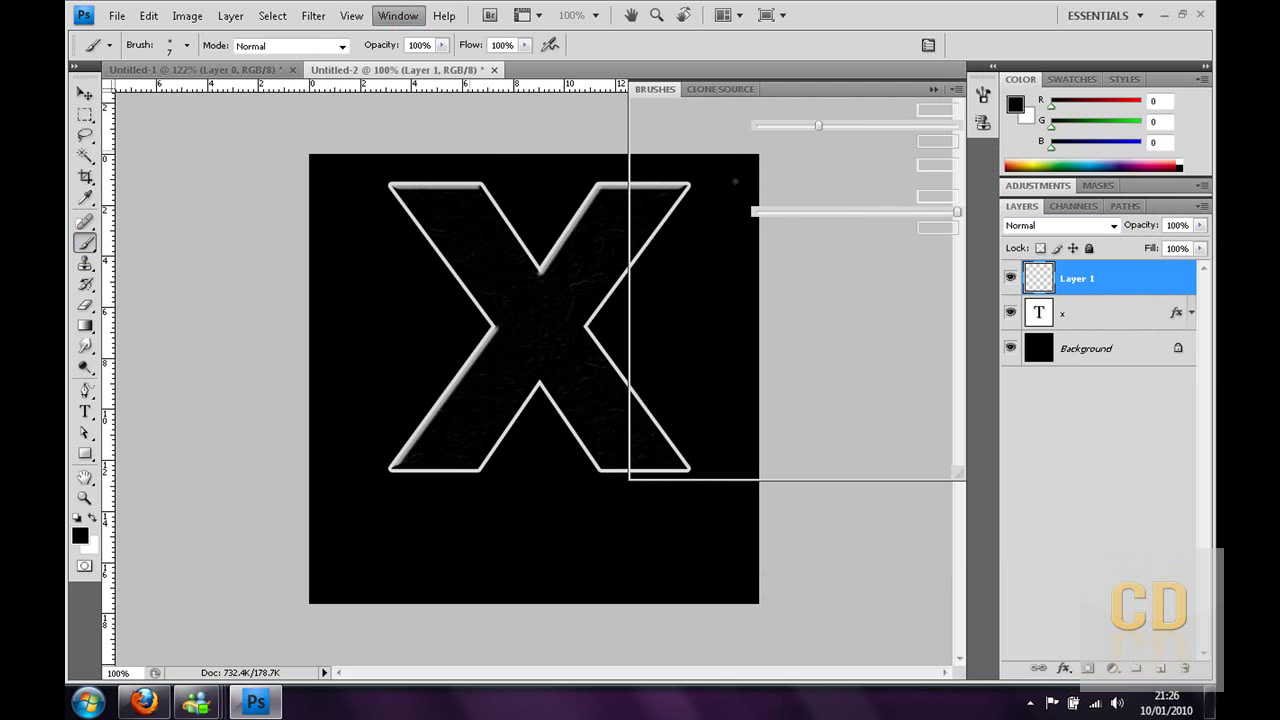
pyautogui.click(647, 168)
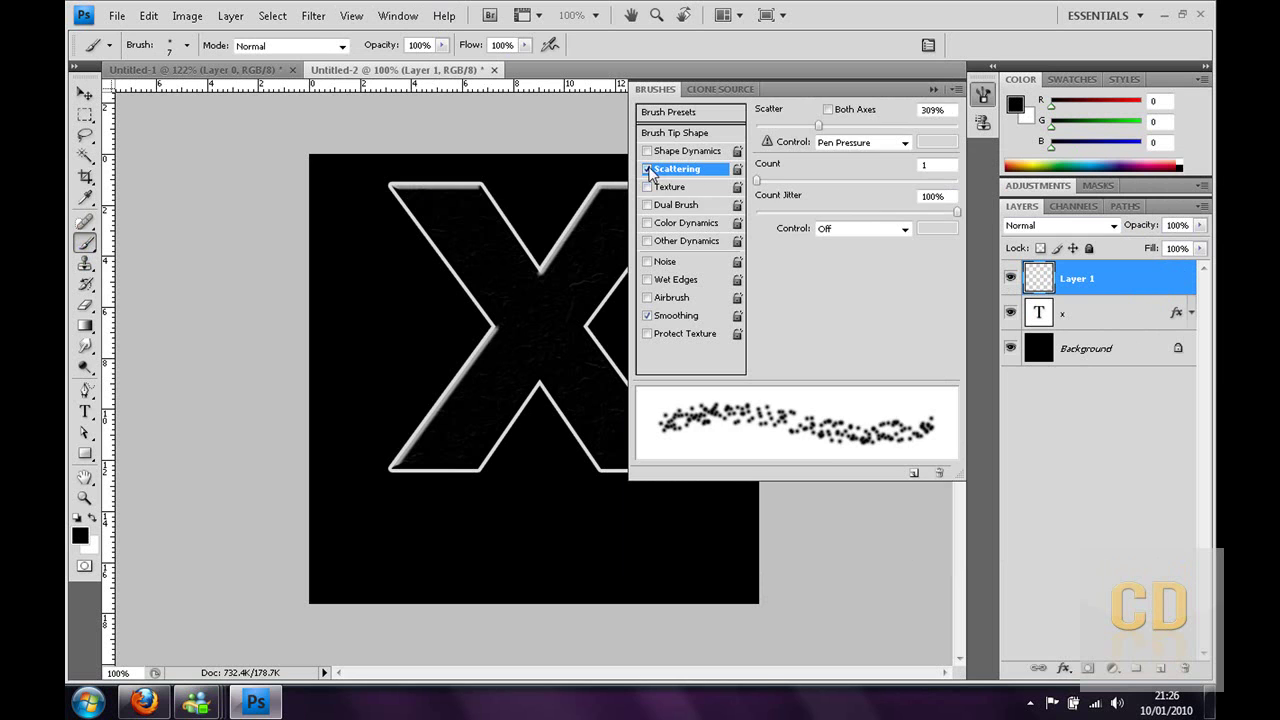
pyautogui.click(655, 92)
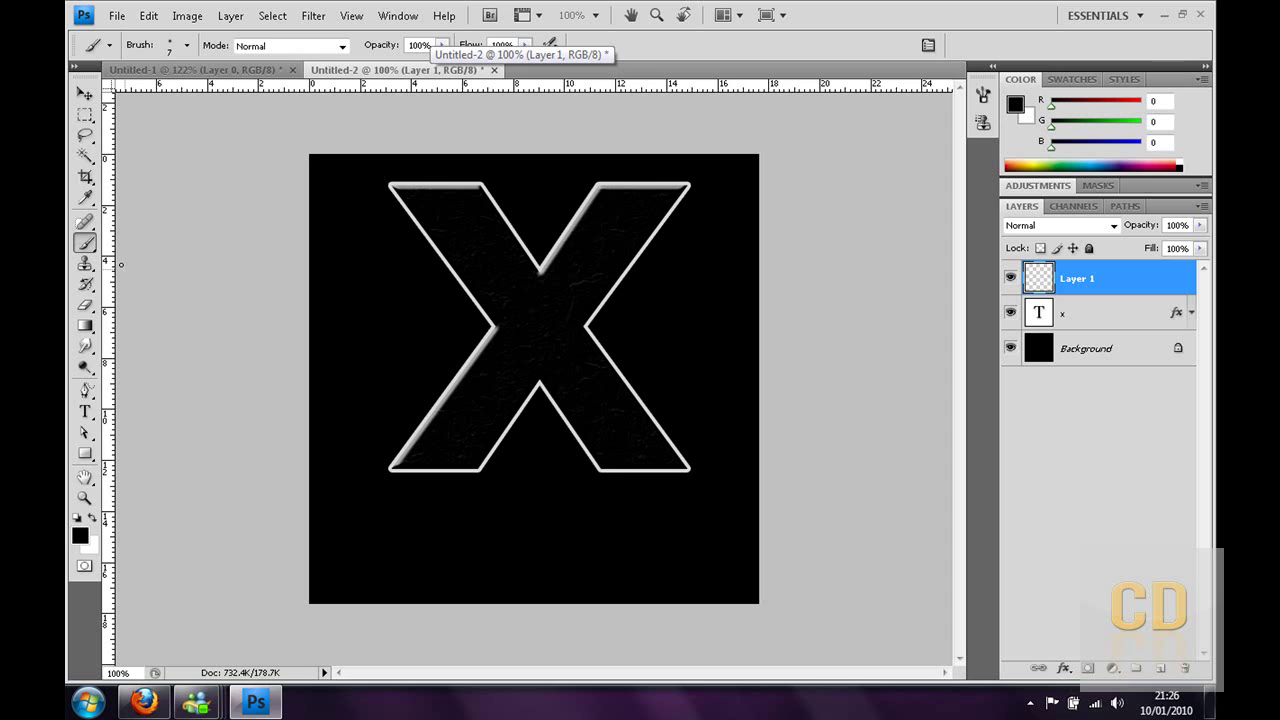
# Set the brush to the soft 7 px tip with 0% hardness.
pyautogui.click(88, 396)
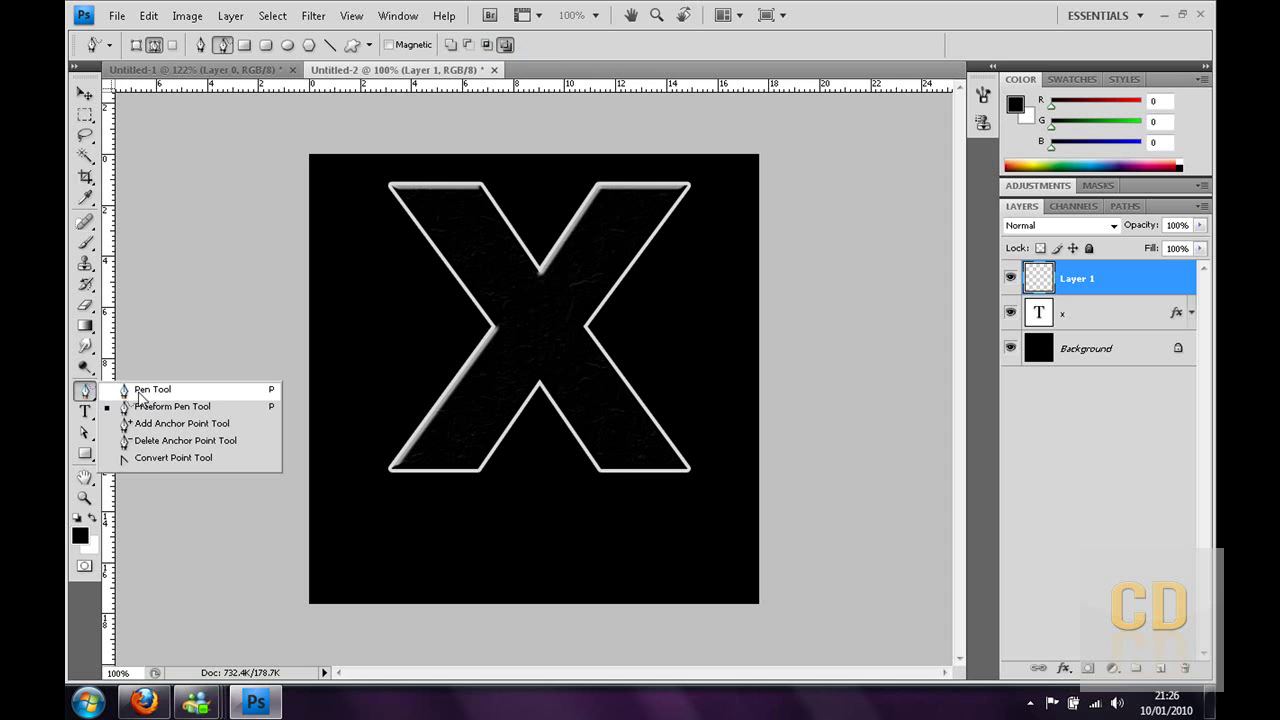
pyautogui.click(145, 390)
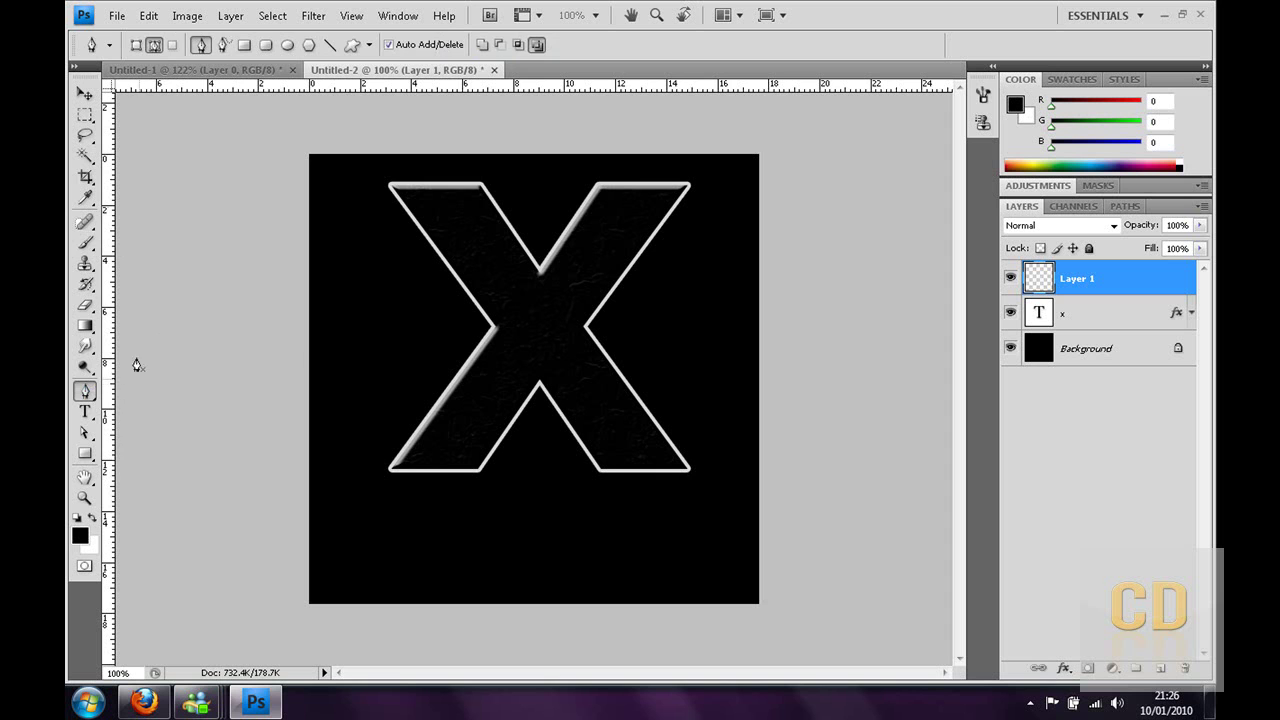
pyautogui.click(84, 238)
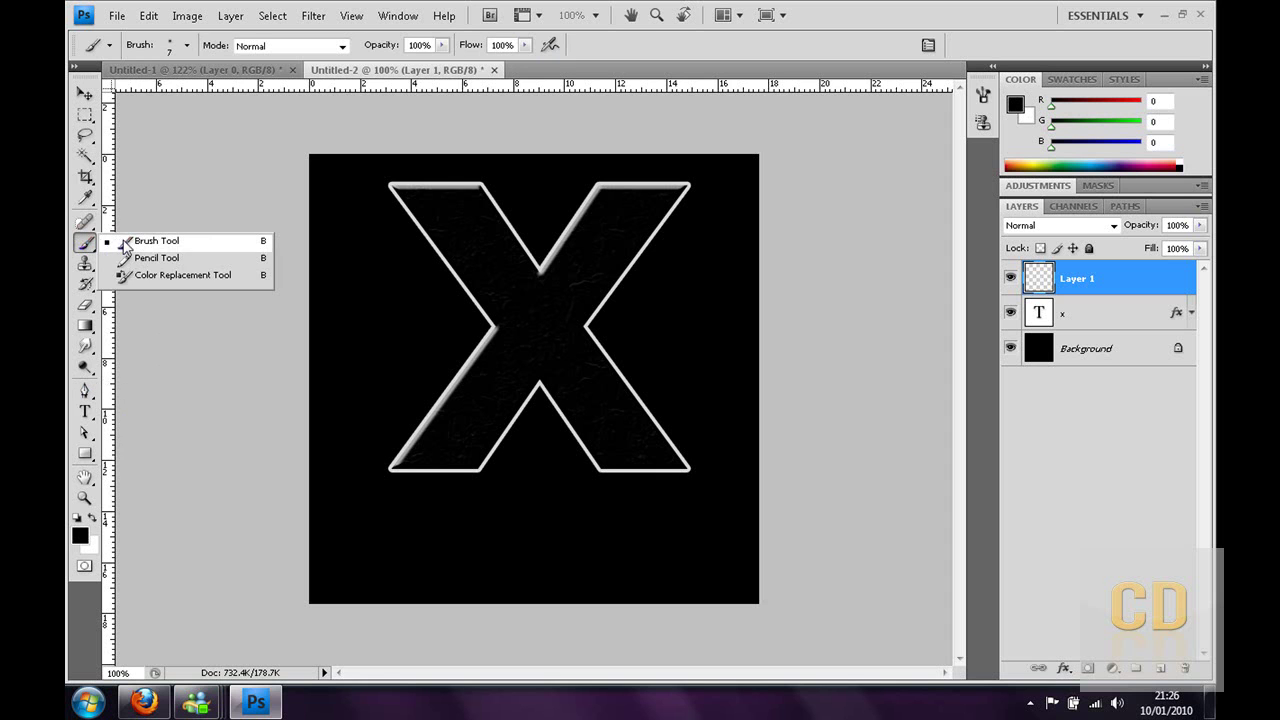
pyautogui.click(130, 242)
pyautogui.click(185, 46)
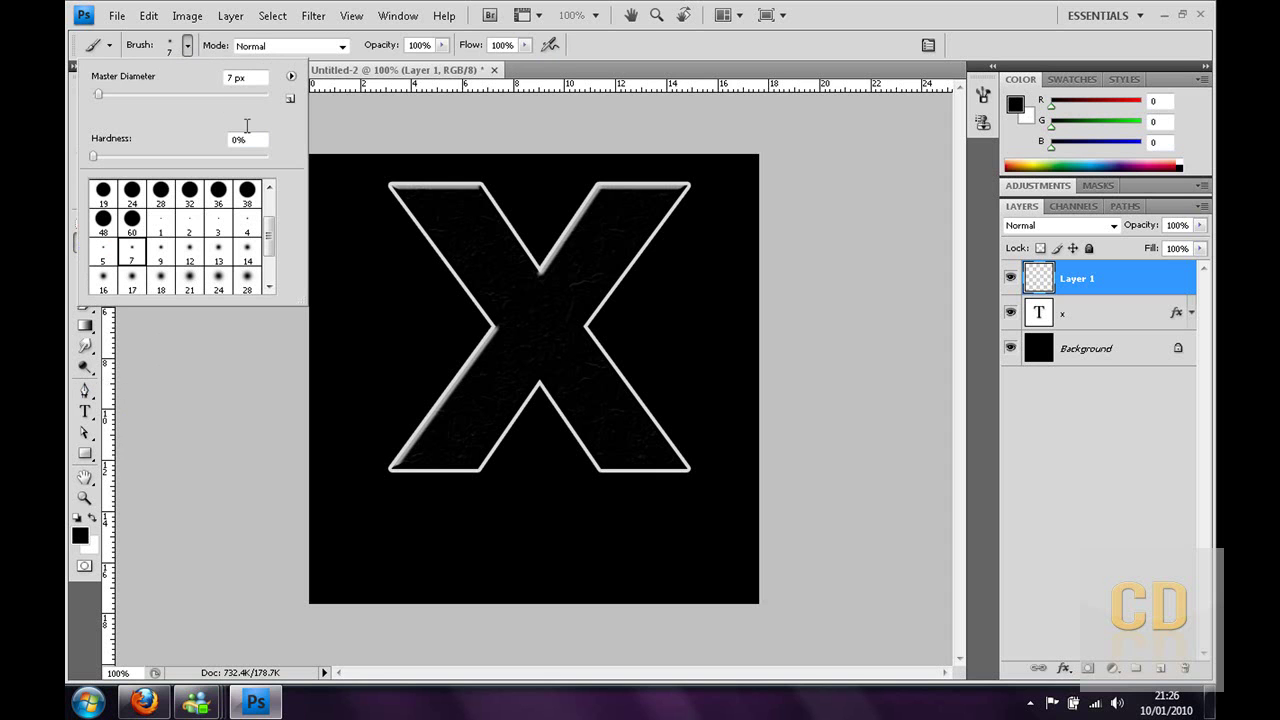
pyautogui.click(159, 254)
pyautogui.click(140, 248)
pyautogui.click(248, 200)
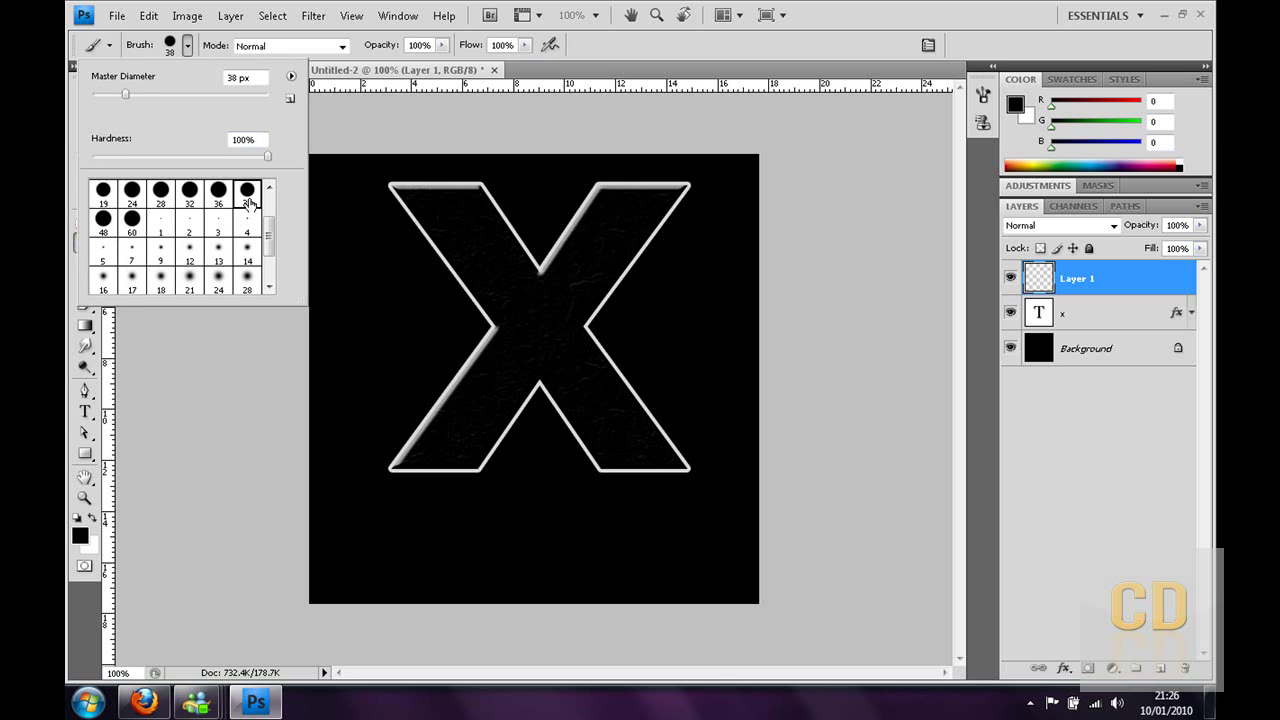
pyautogui.click(132, 250)
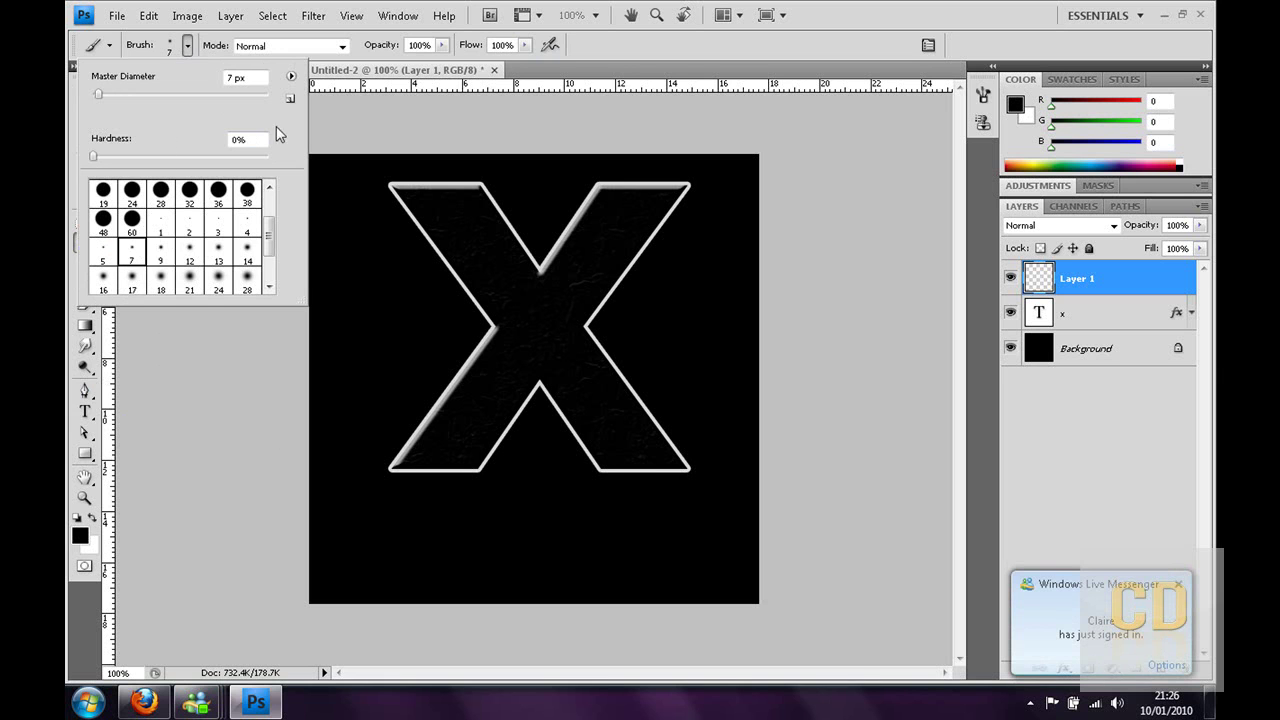
pyautogui.click(323, 123)
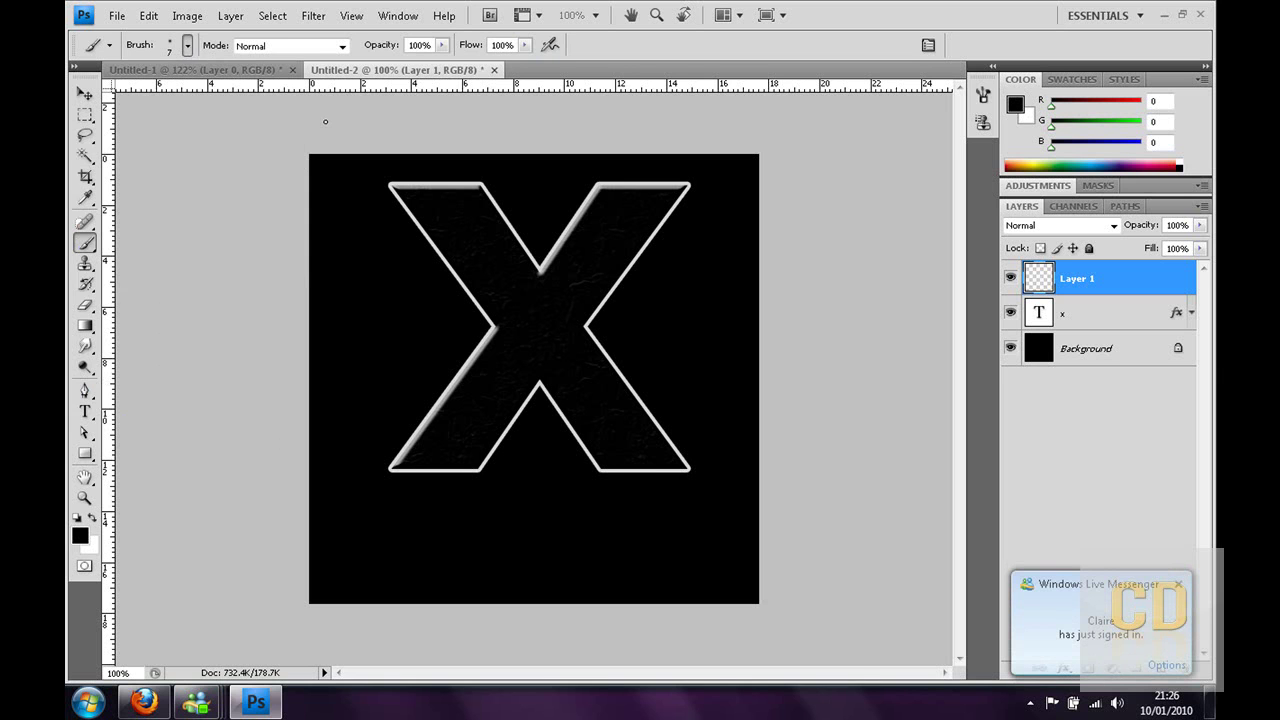
# Choose the Freeform Pen in Exclude overlapping path areas mode.
pyautogui.click(85, 390)
pyautogui.click(123, 392)
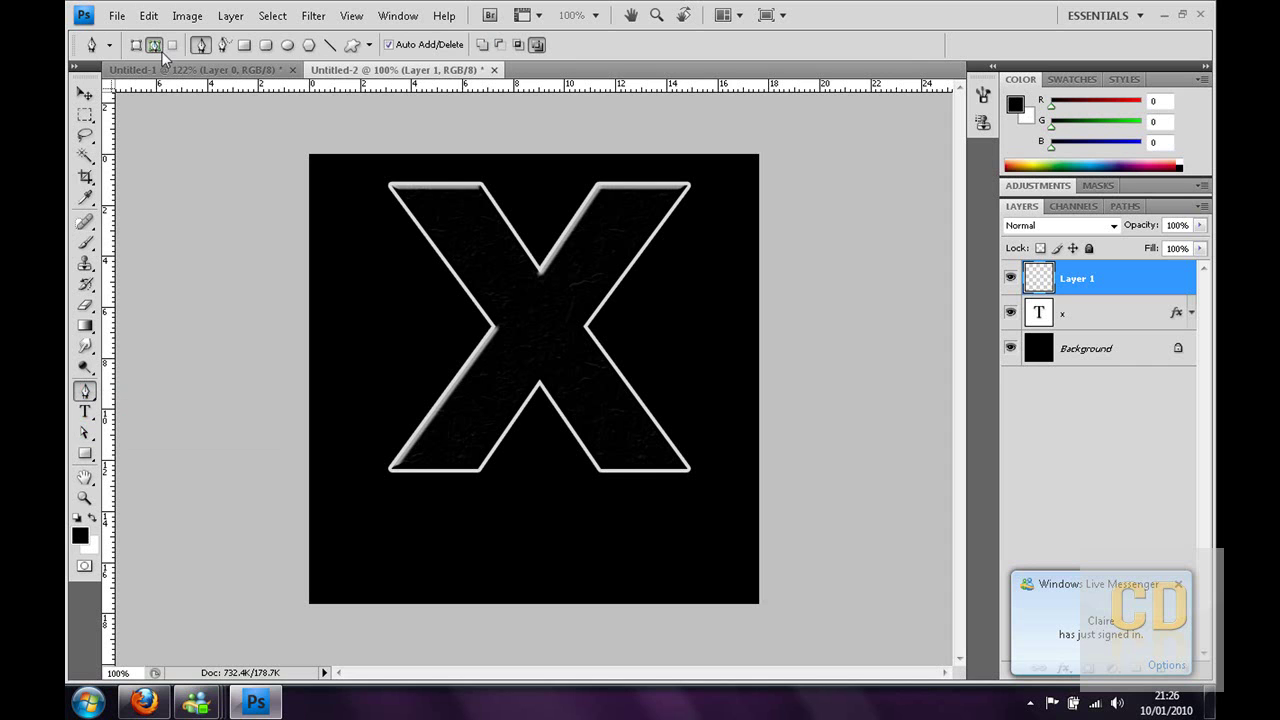
pyautogui.click(225, 48)
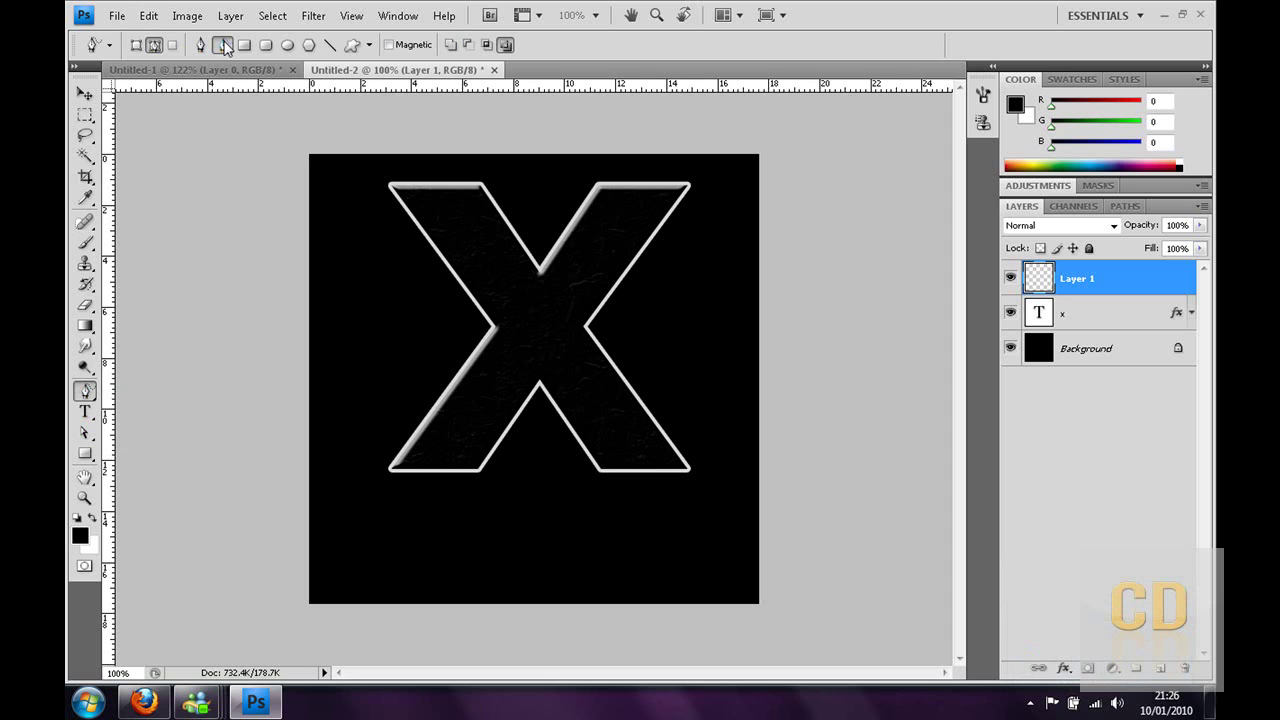
pyautogui.click(505, 46)
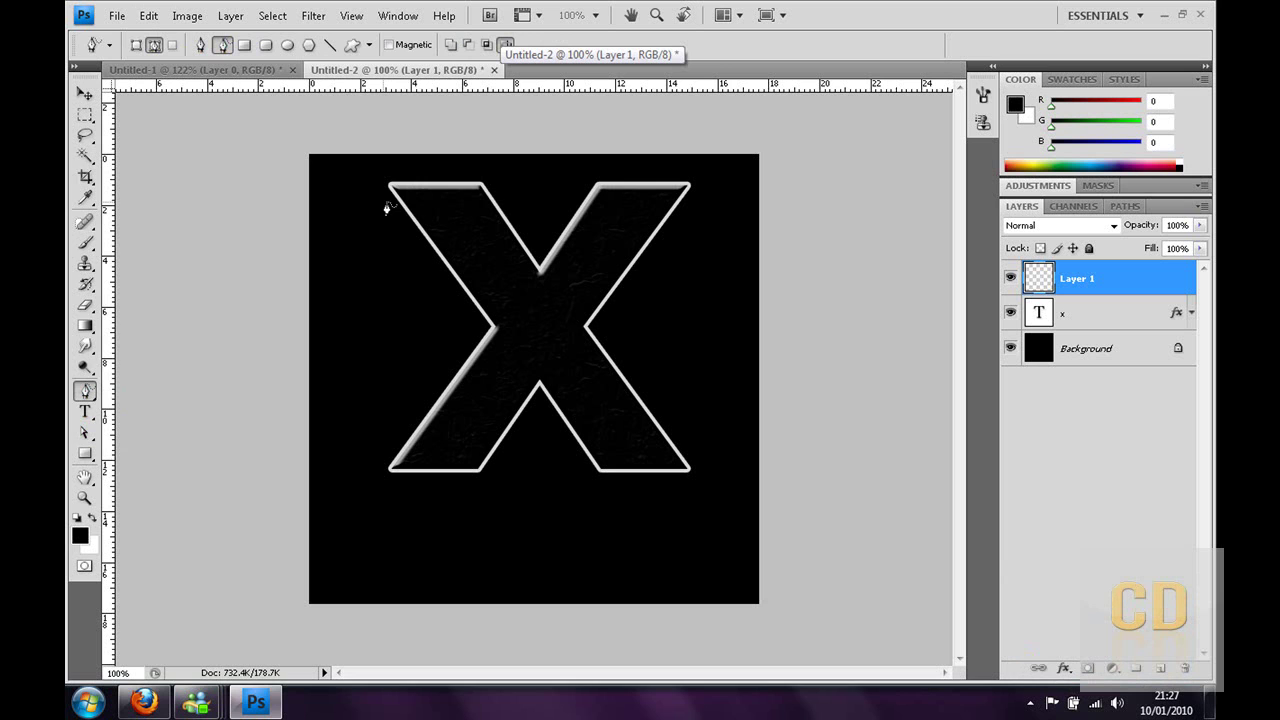
# Draw a wavy freeform path from the X's top-left to lower-right and select all its anchors.
pyautogui.moveTo(422, 214)
pyautogui.mouseDown()
pyautogui.moveTo(640, 245)
pyautogui.moveTo(641, 280)
pyautogui.moveTo(622, 293)
pyautogui.moveTo(505, 328)
pyautogui.mouseUp()
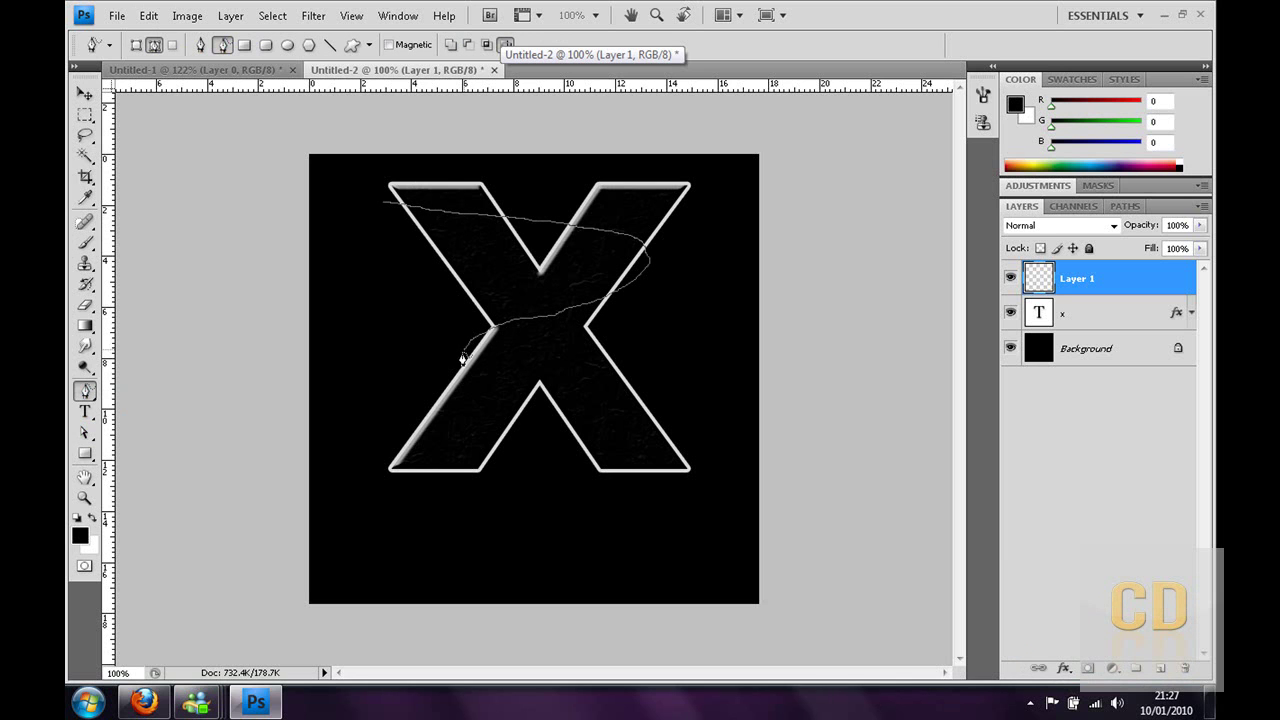
pyautogui.moveTo(500, 417); pyautogui.dragTo(692, 454)
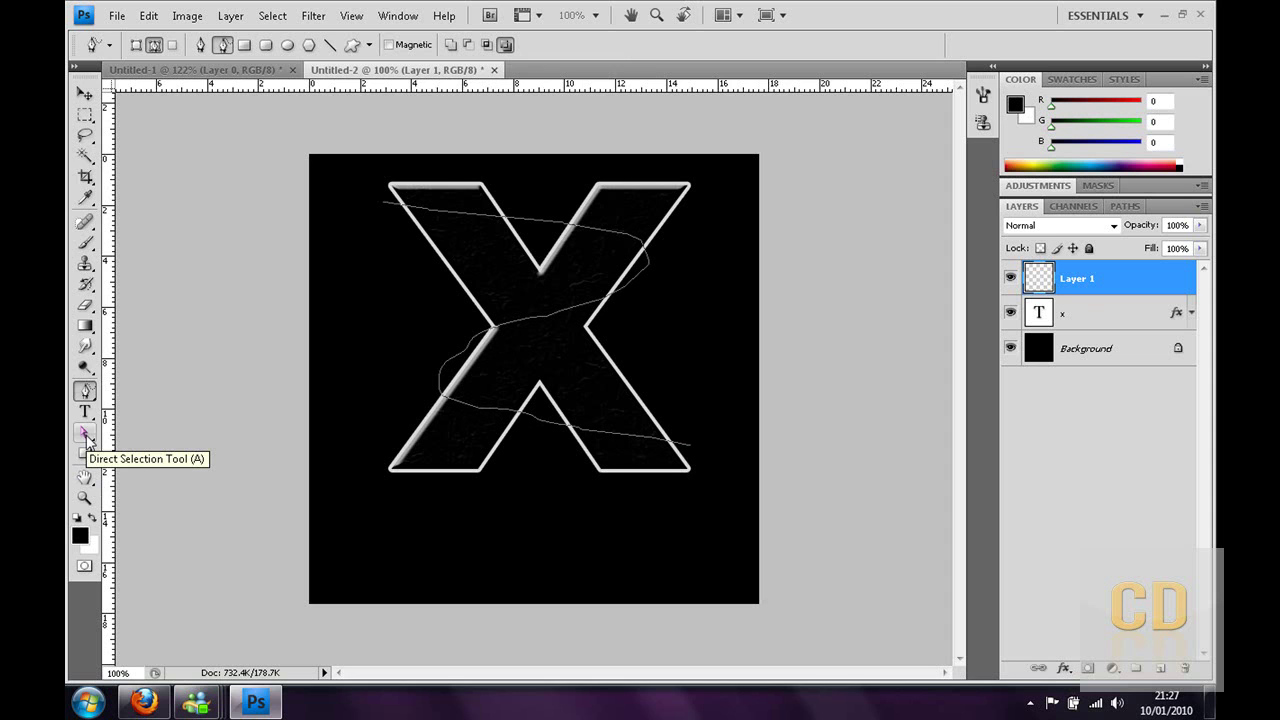
pyautogui.moveTo(86, 440); pyautogui.dragTo(142, 455)
pyautogui.moveTo(341, 162); pyautogui.dragTo(732, 527)
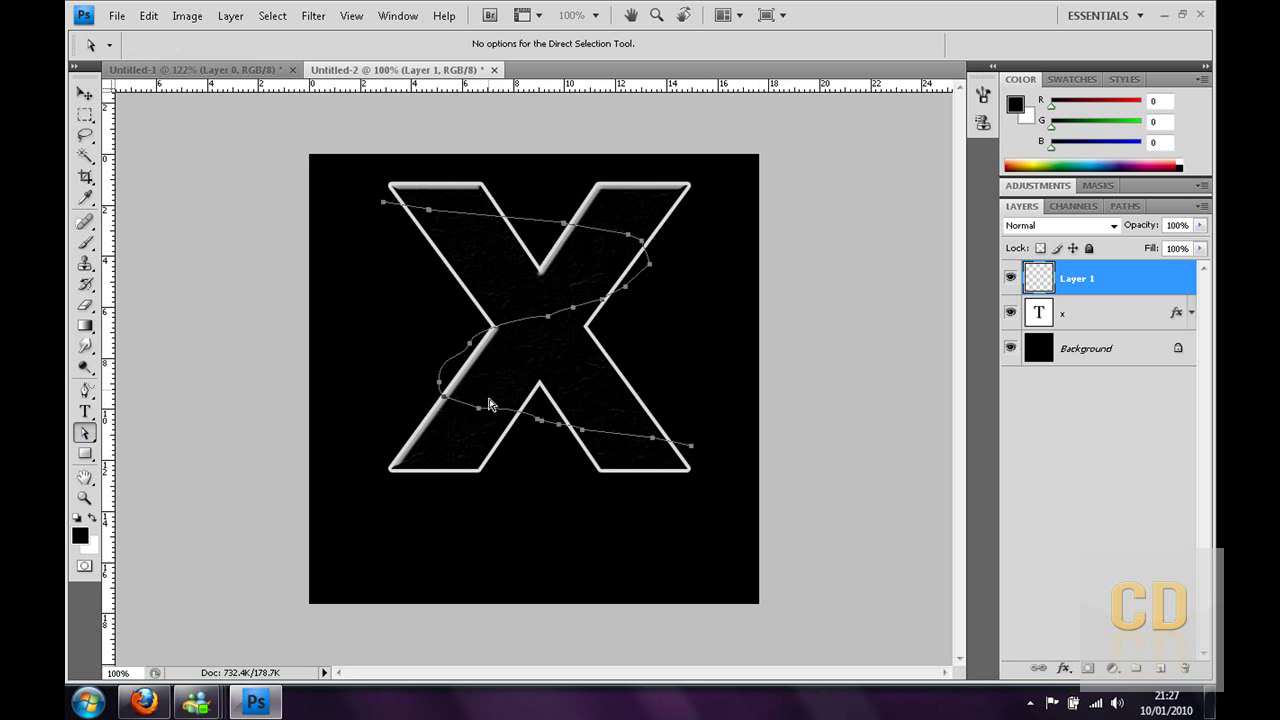
# Stroke the path onto Layer 1 with the brush, then hide the path.
pyautogui.rightClick(502, 412)
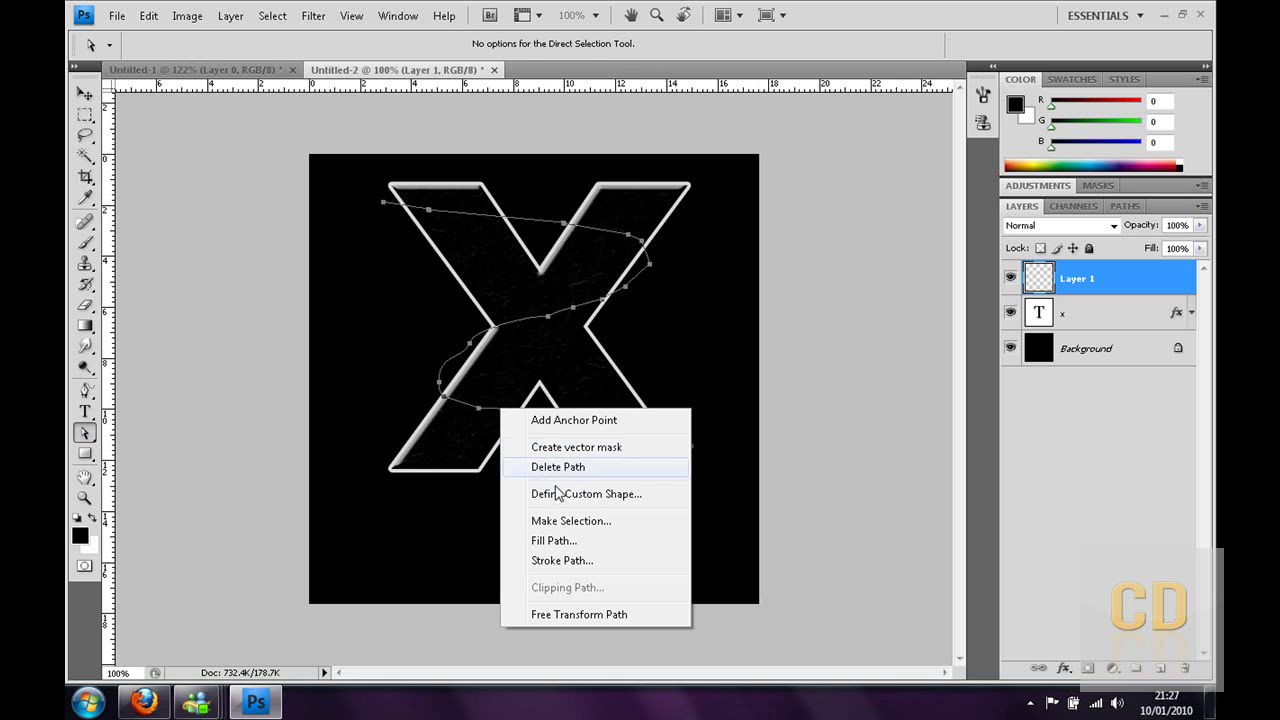
pyautogui.click(590, 560)
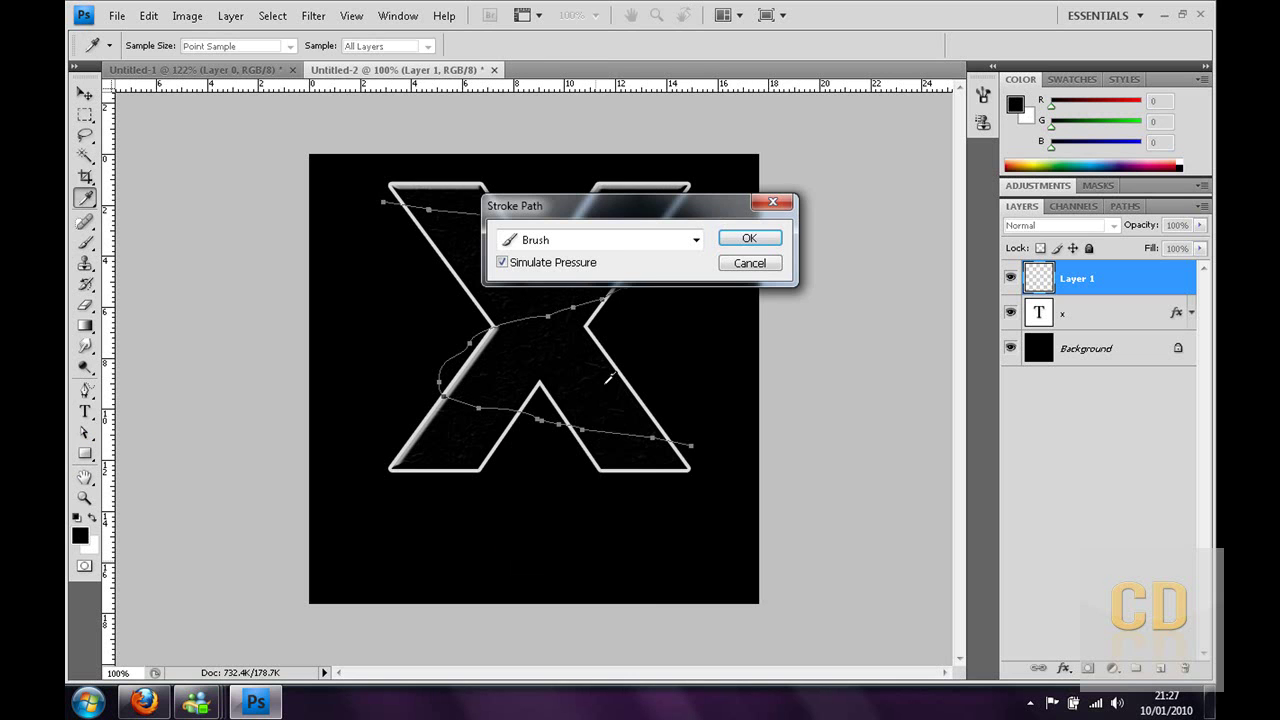
pyautogui.click(603, 248)
pyautogui.click(628, 254)
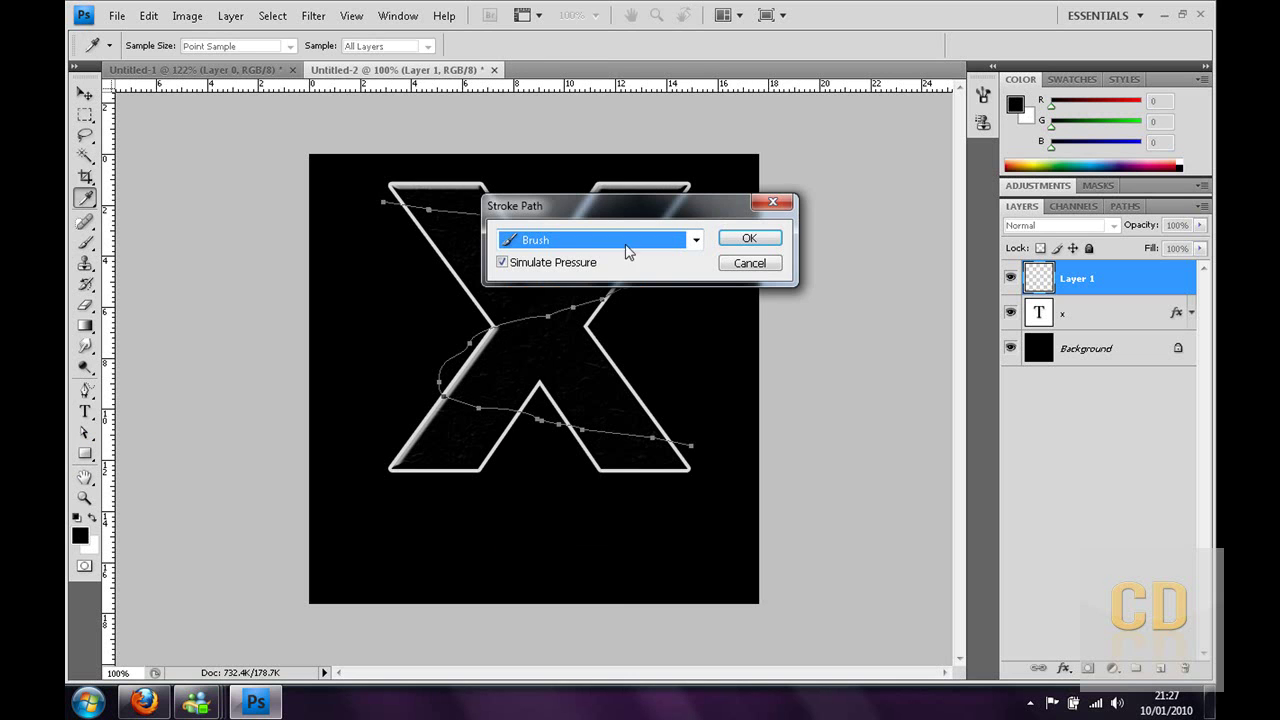
pyautogui.click(745, 240)
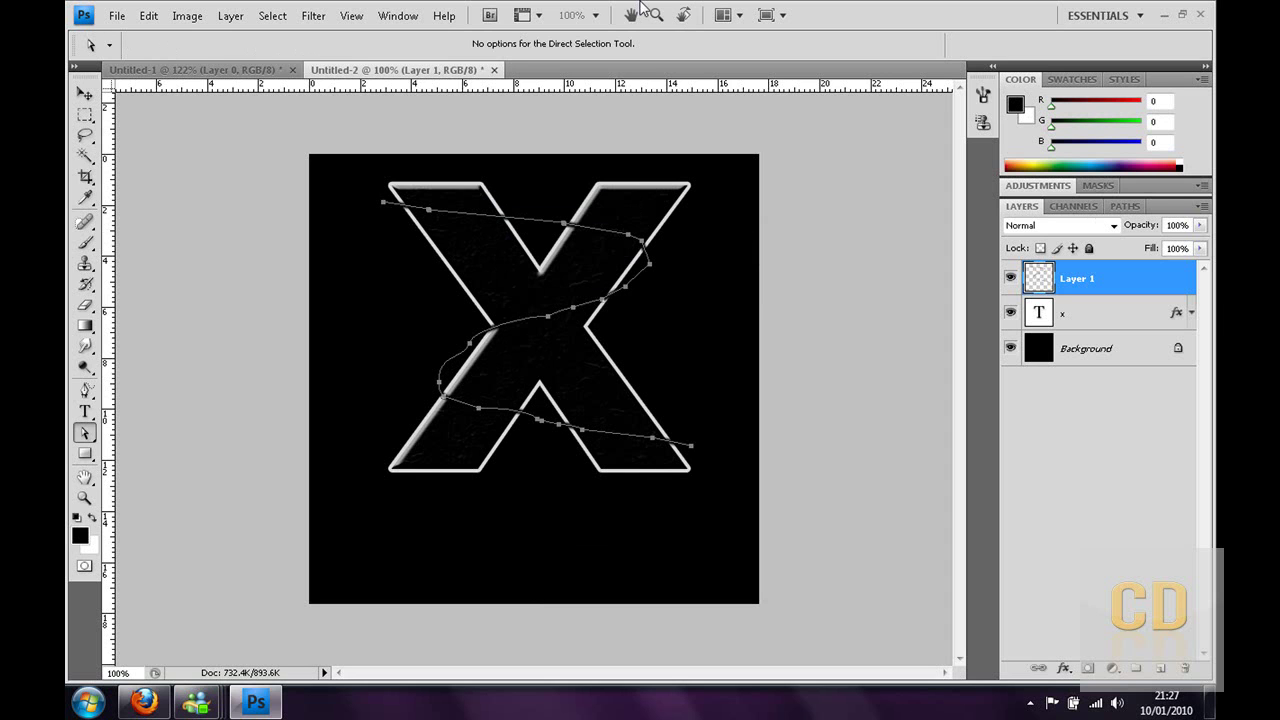
pyautogui.hotkey('ctrl', 'h')
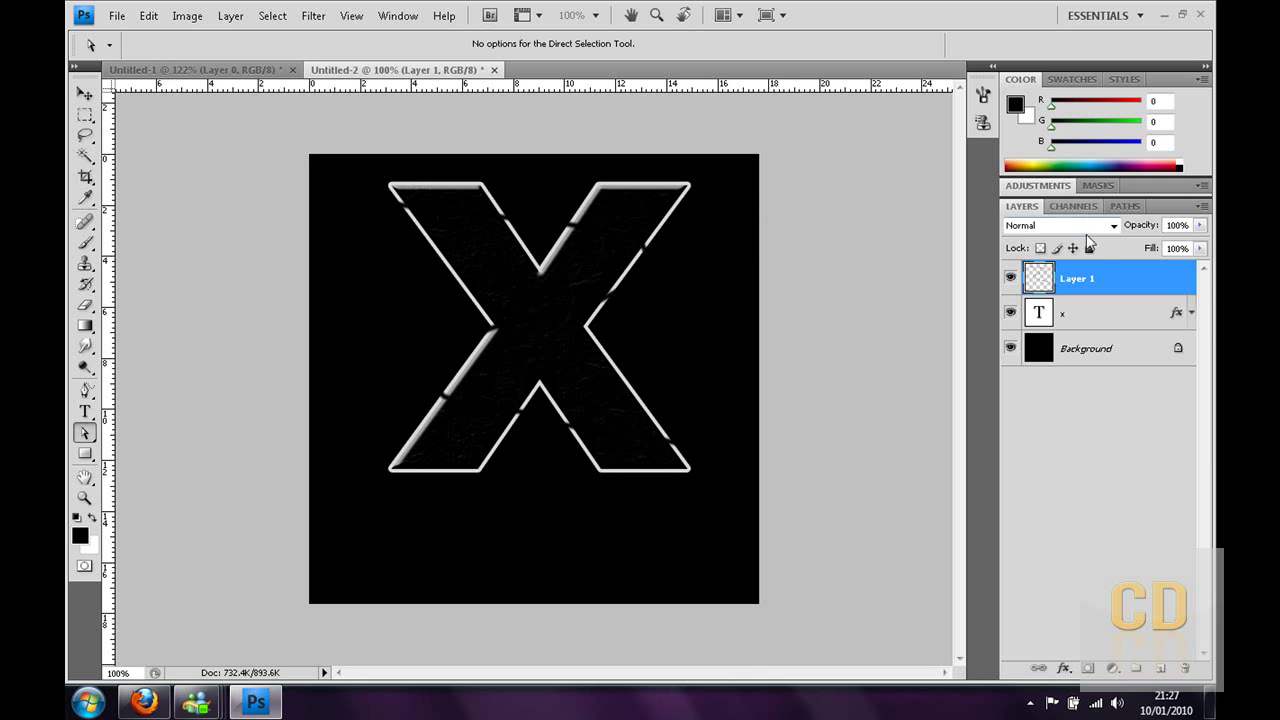
# Give Layer 1 an fffafa Color Overlay so the stroked line turns white.
pyautogui.doubleClick(1099, 278)
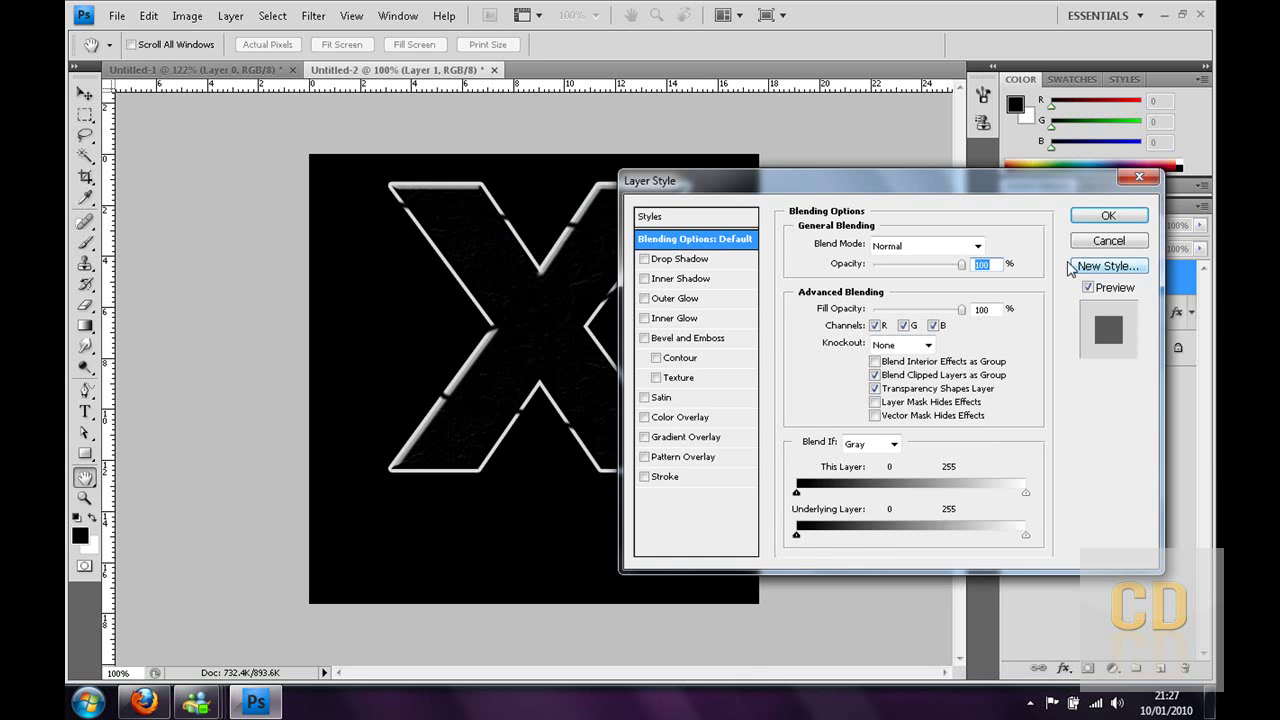
pyautogui.click(677, 420)
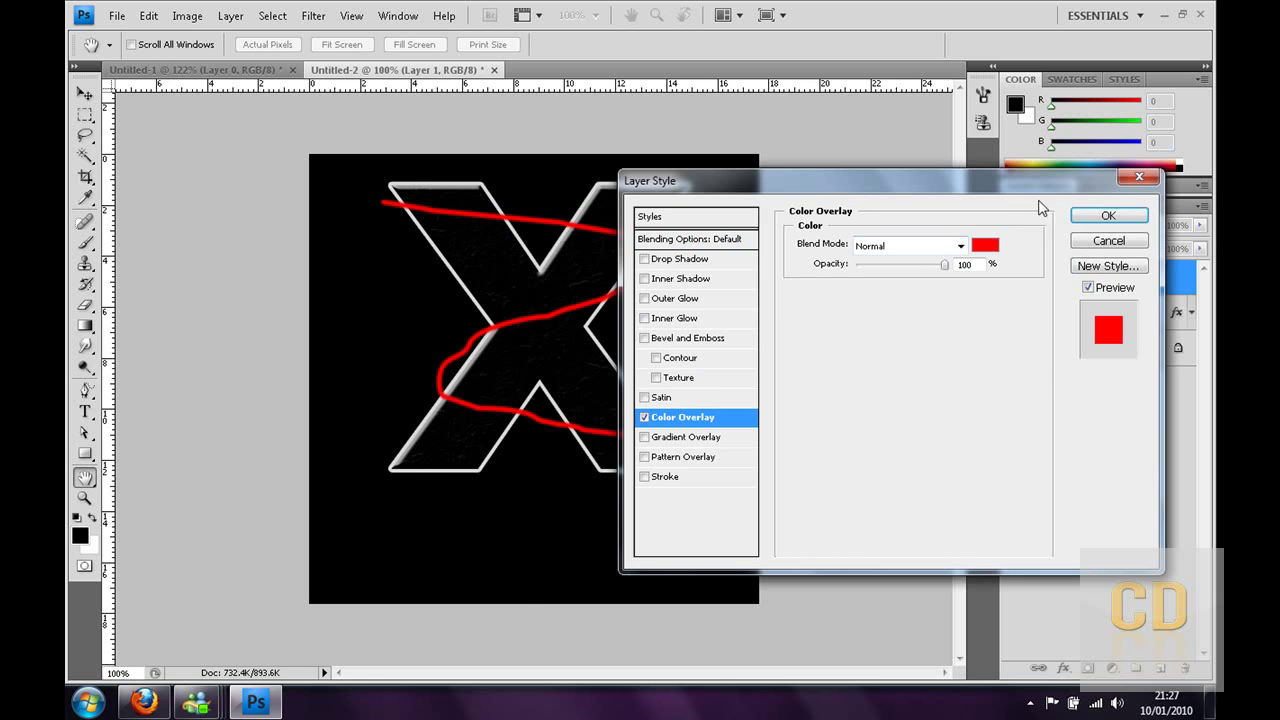
pyautogui.click(997, 245)
pyautogui.click(754, 268)
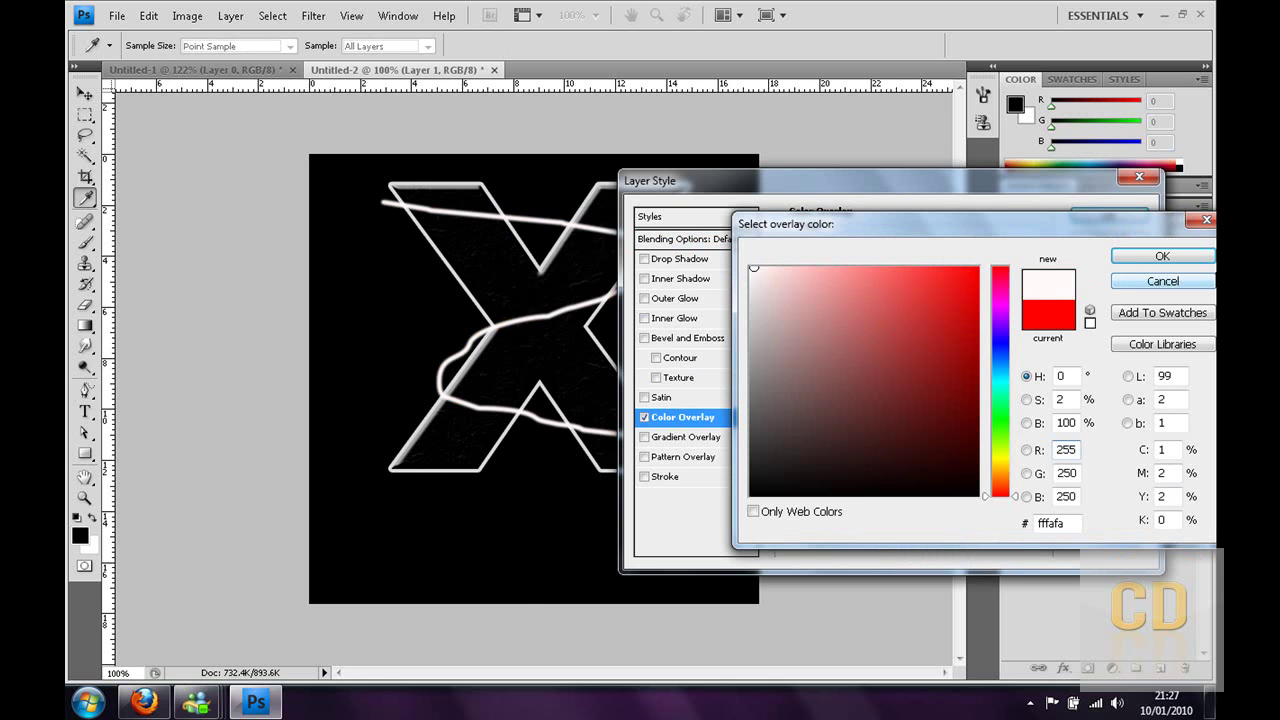
pyautogui.click(1162, 256)
pyautogui.click(1110, 217)
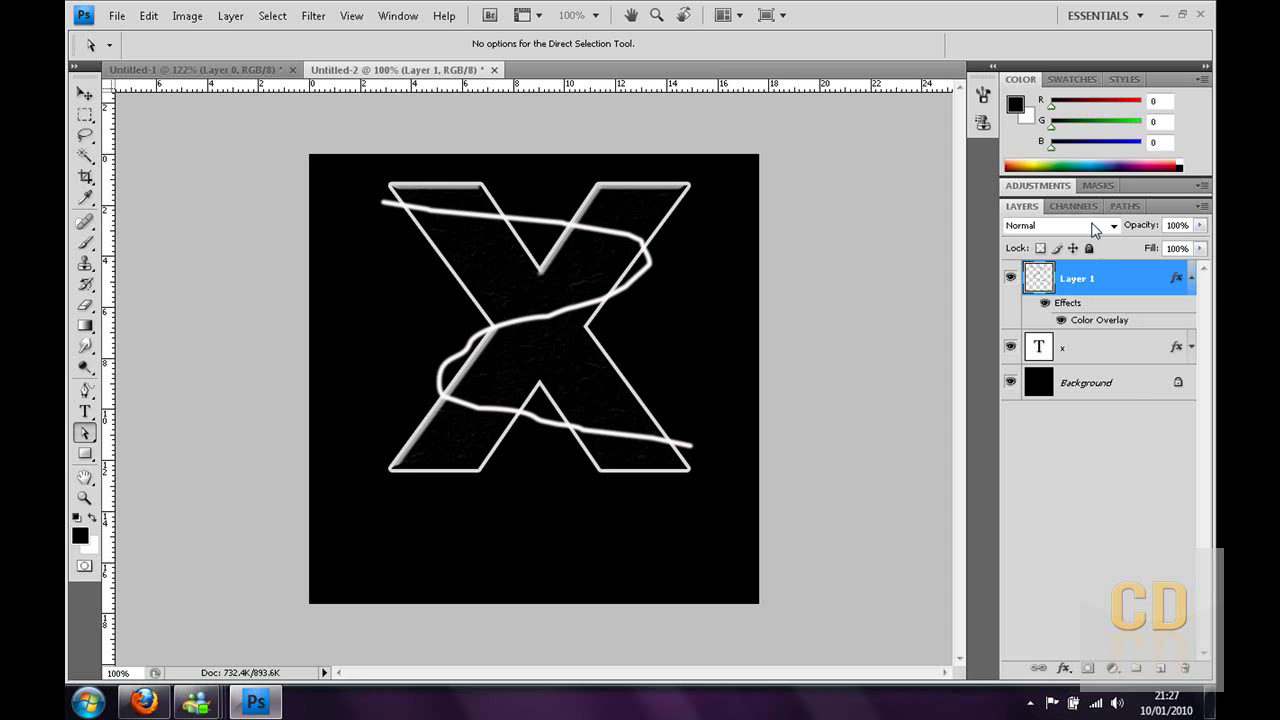
pyautogui.click(1191, 278)
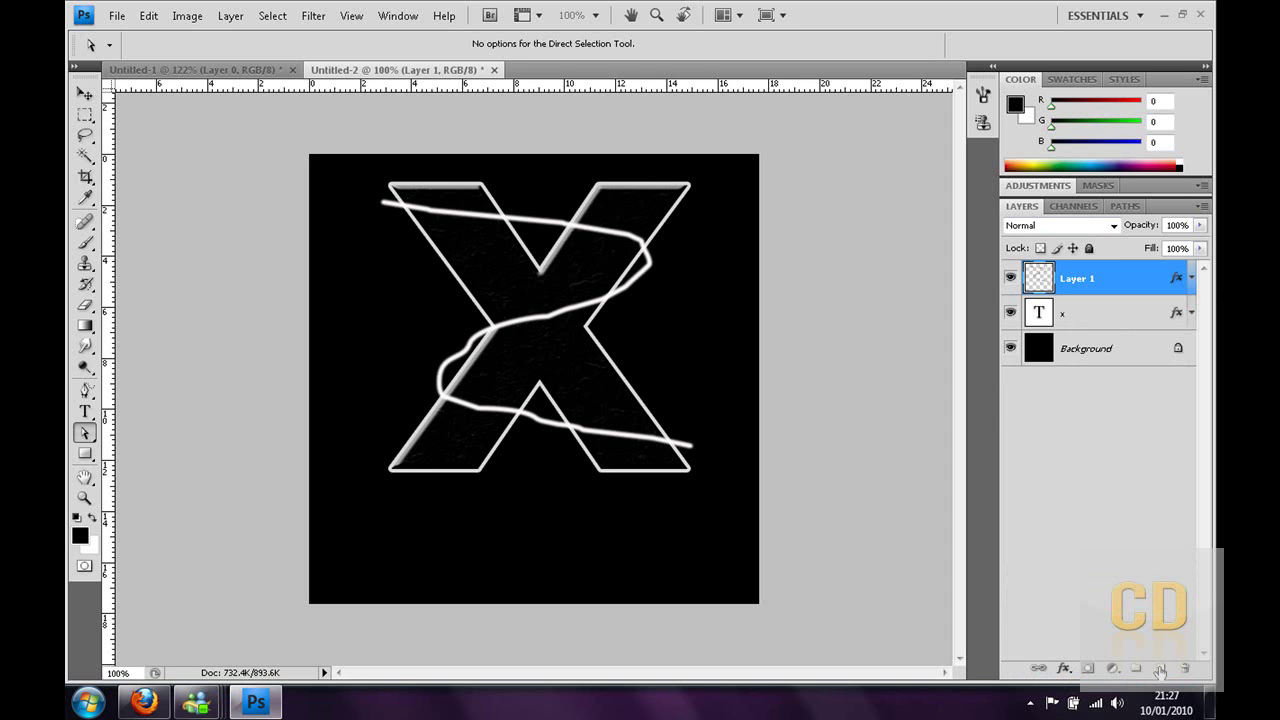
# Add Layer 2 and enable brush Scattering at 309% with lower Count Jitter.
pyautogui.click(1160, 669)
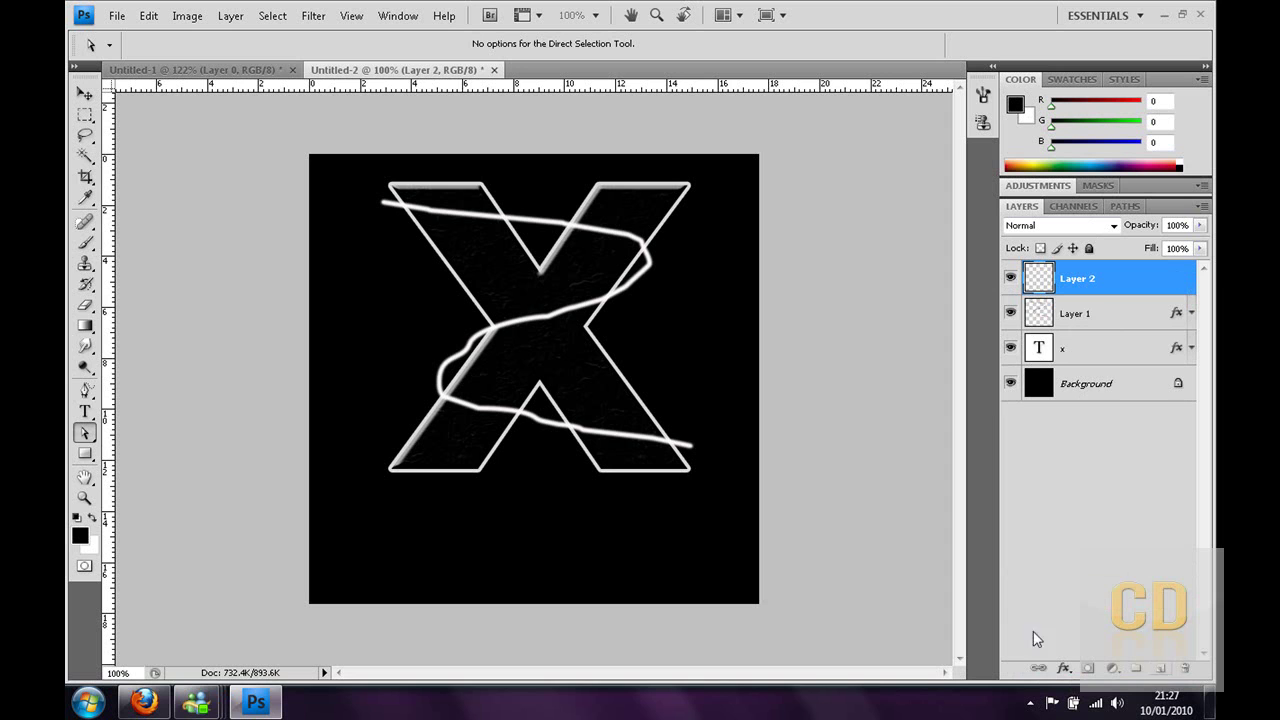
pyautogui.click(85, 245)
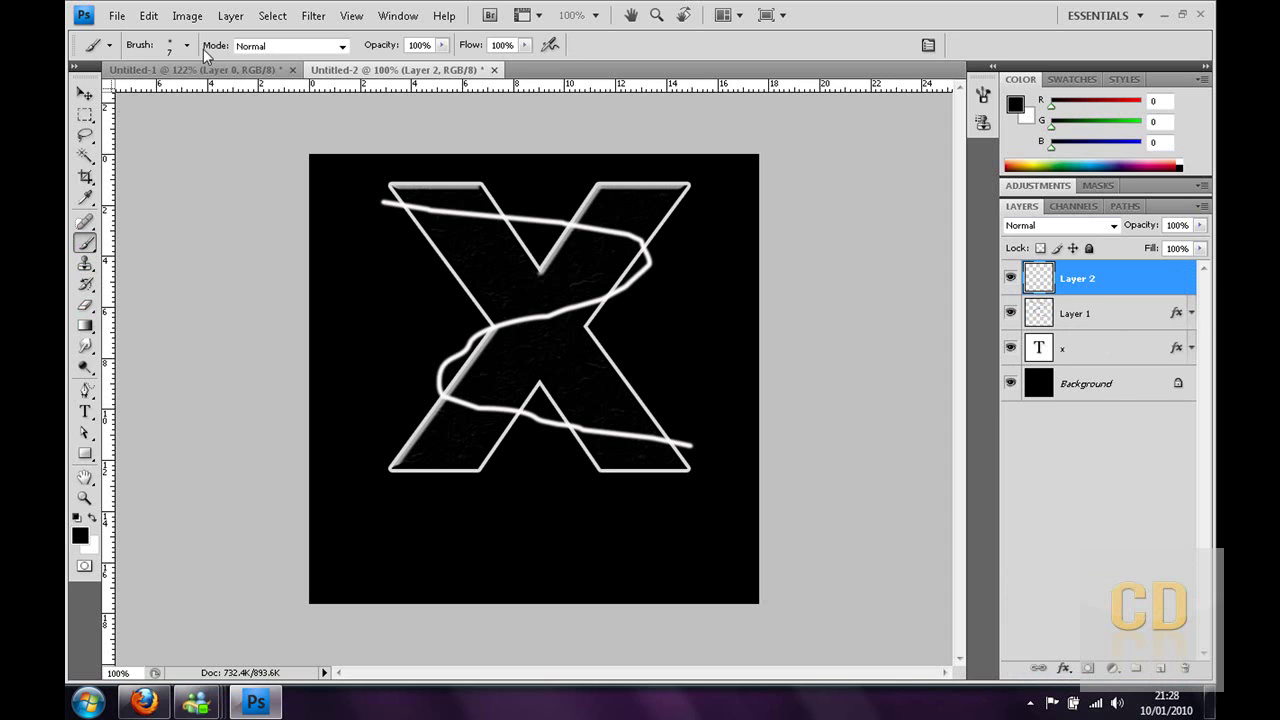
pyautogui.click(398, 16)
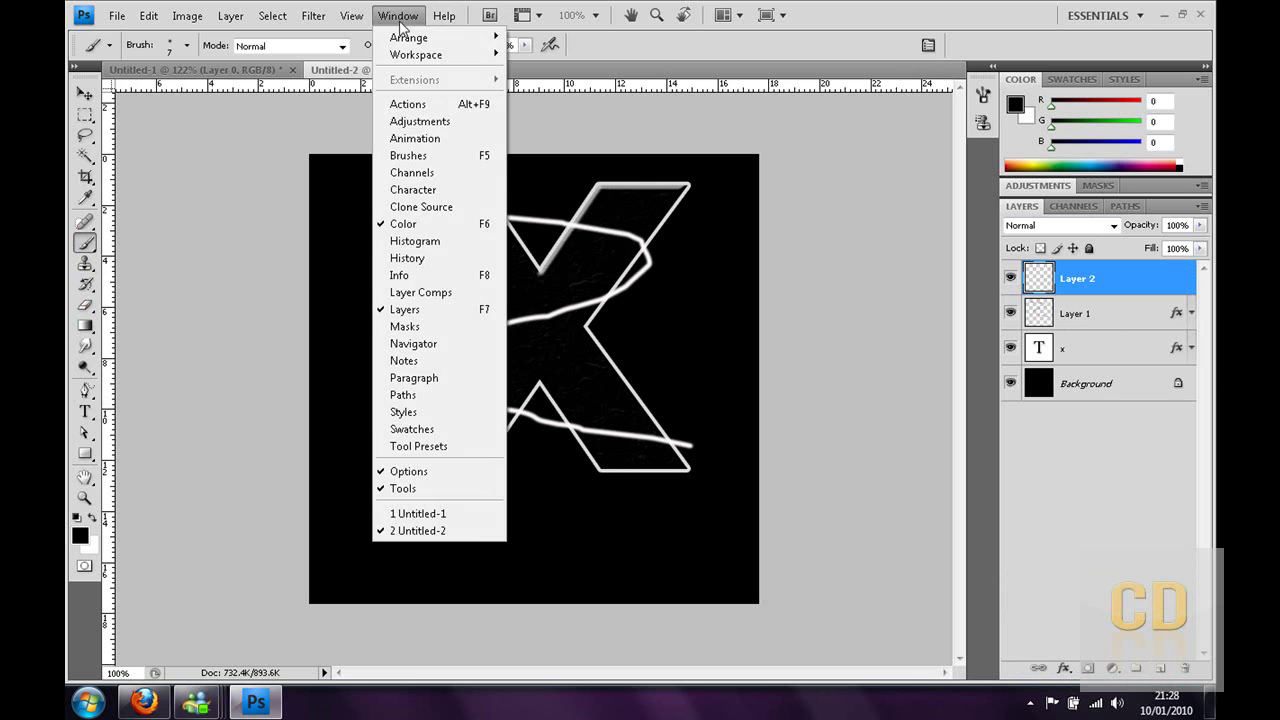
pyautogui.click(408, 155)
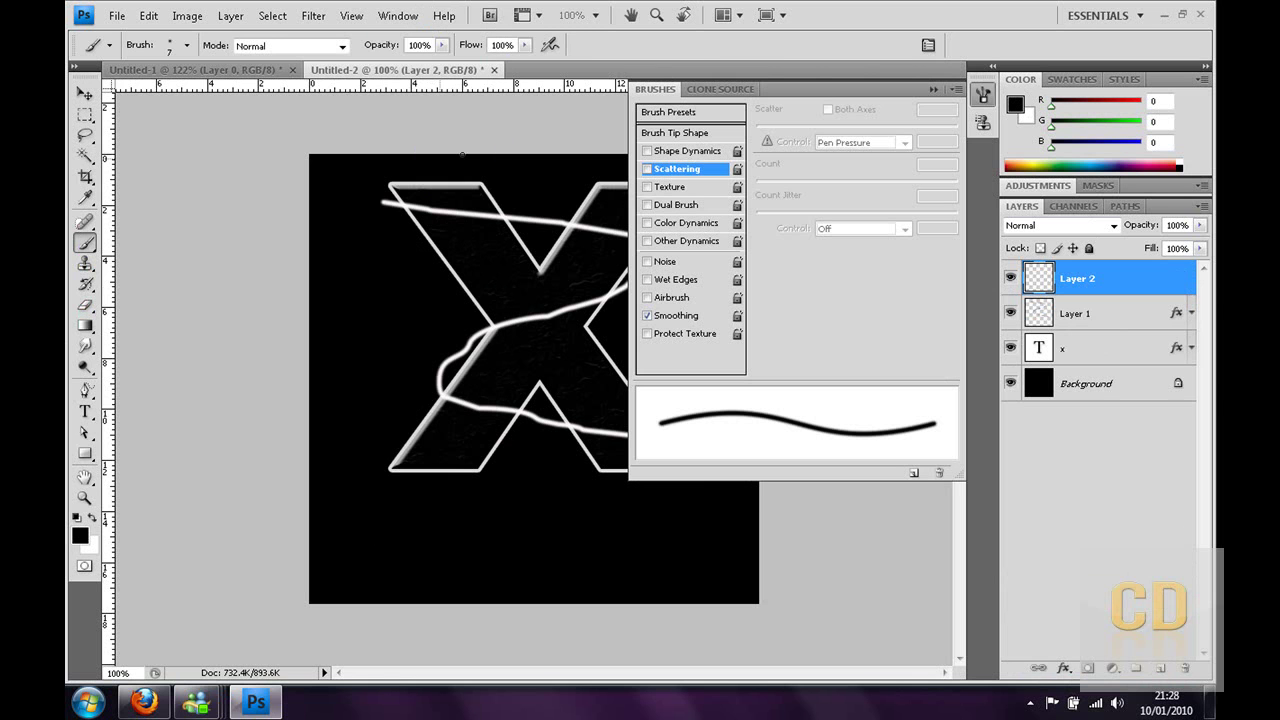
pyautogui.click(648, 170)
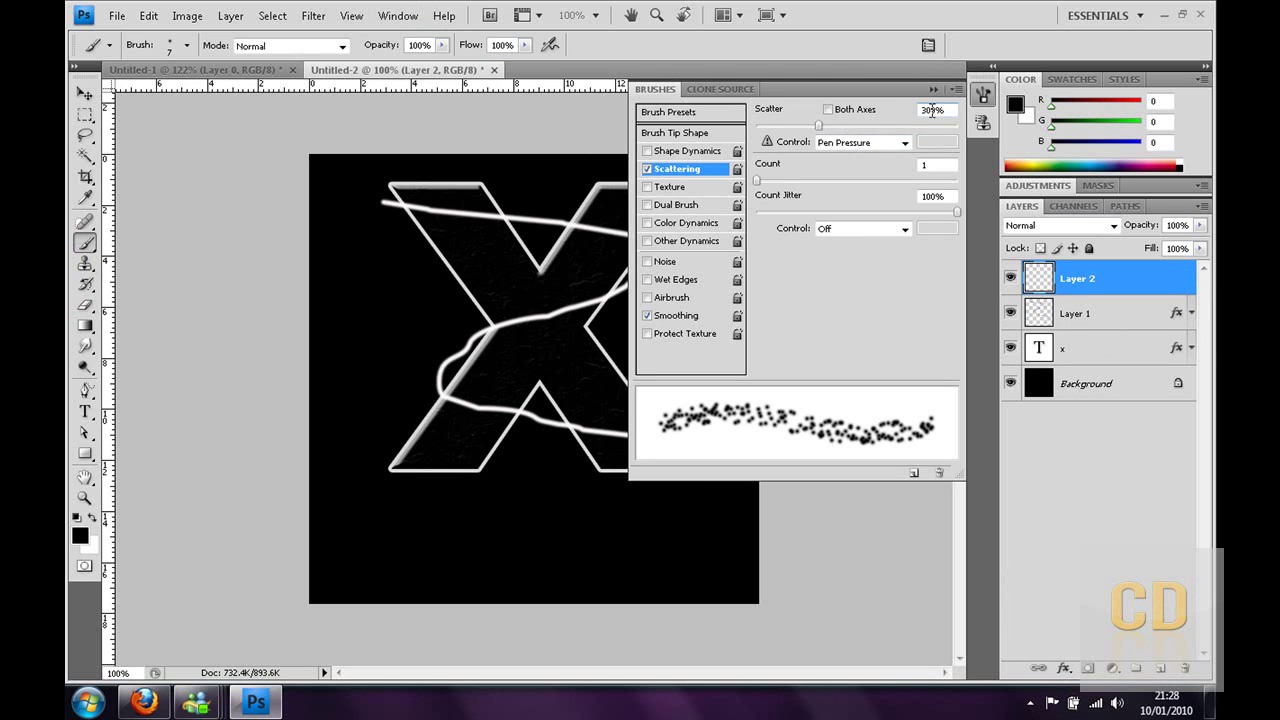
pyautogui.moveTo(757, 181)
pyautogui.mouseDown()
pyautogui.moveTo(905, 181)
pyautogui.moveTo(757, 181)
pyautogui.mouseUp()
pyautogui.moveTo(957, 212)
pyautogui.mouseDown()
pyautogui.moveTo(881, 213)
pyautogui.moveTo(1129, 240)
pyautogui.mouseUp()
pyautogui.click(652, 91)
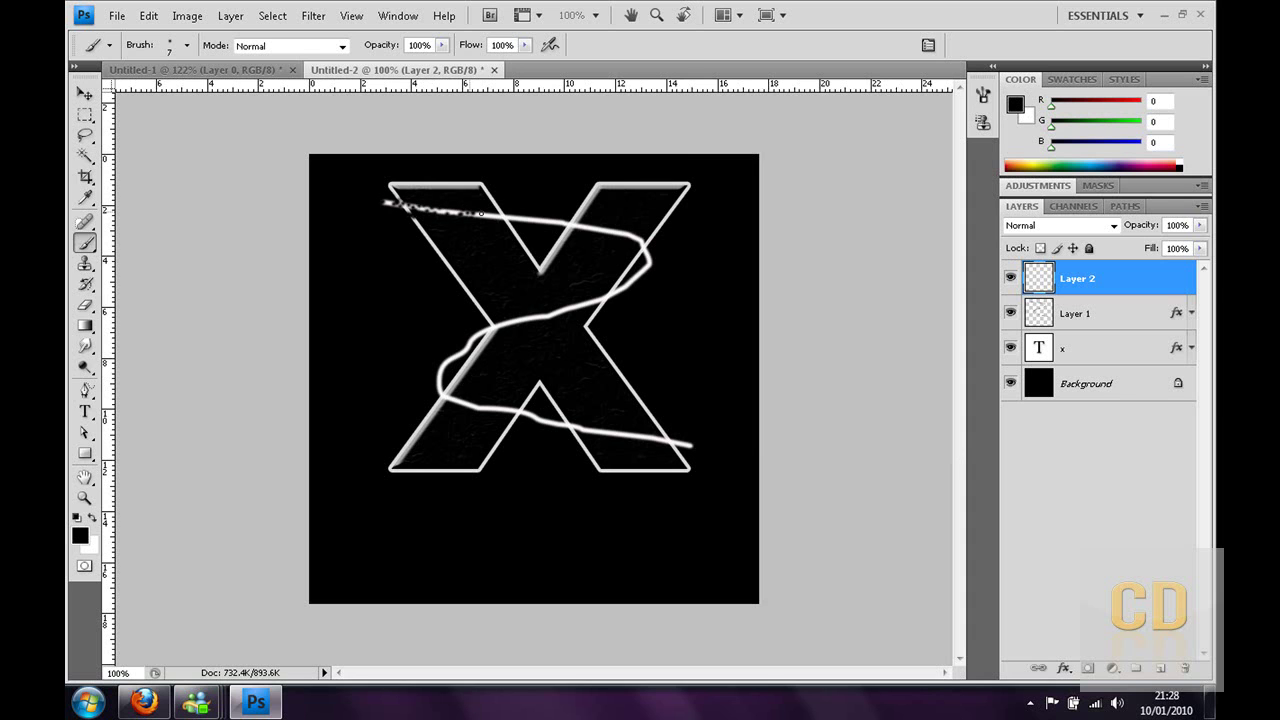
# Paint a scattered sparkle trail on Layer 2 along the white line across the X.
pyautogui.moveTo(481, 213); pyautogui.dragTo(525, 219)
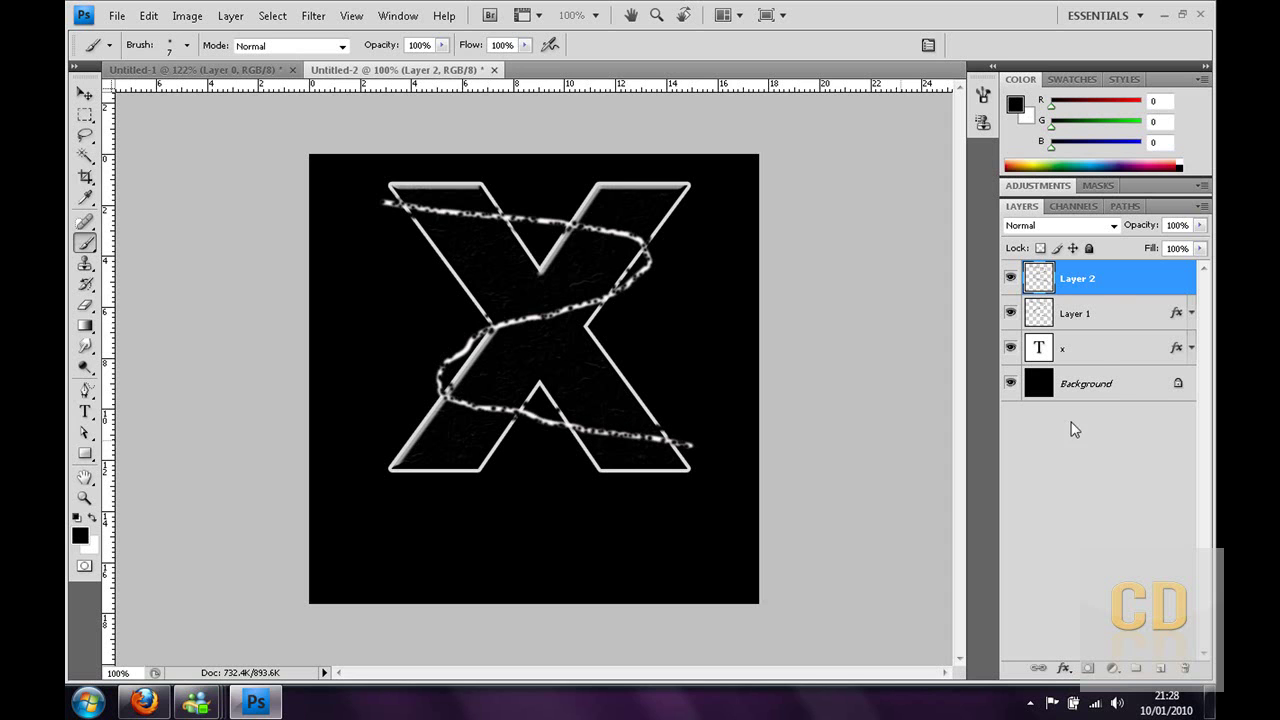
# Give Layer 2 a magenta (fb00cf) Outer Glow and switch on a Gradient Overlay.
pyautogui.rightClick(1100, 276)
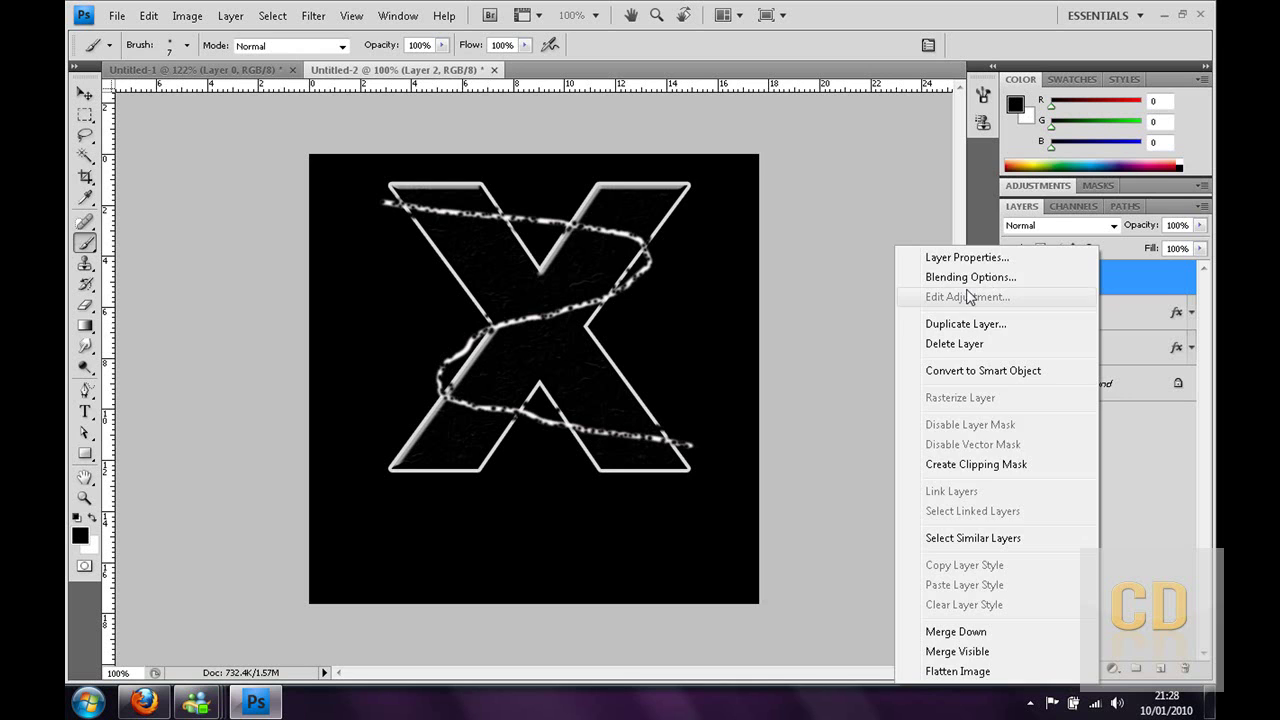
pyautogui.click(966, 274)
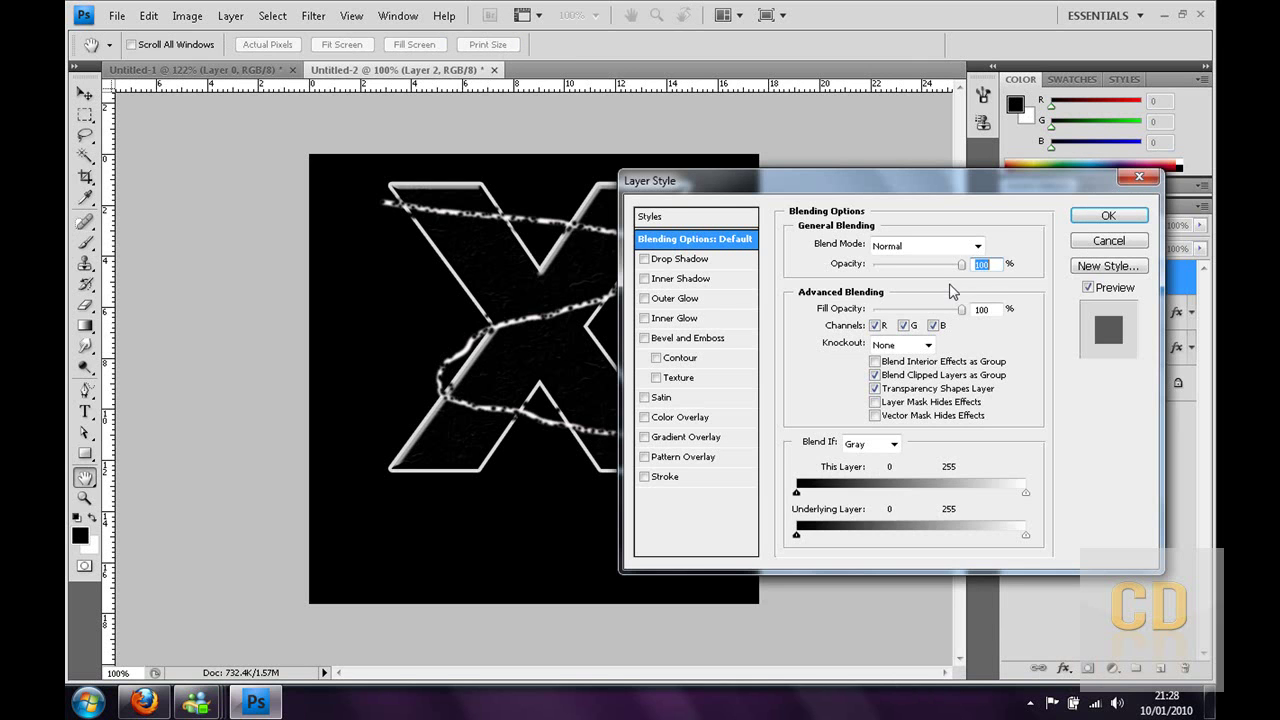
pyautogui.click(688, 300)
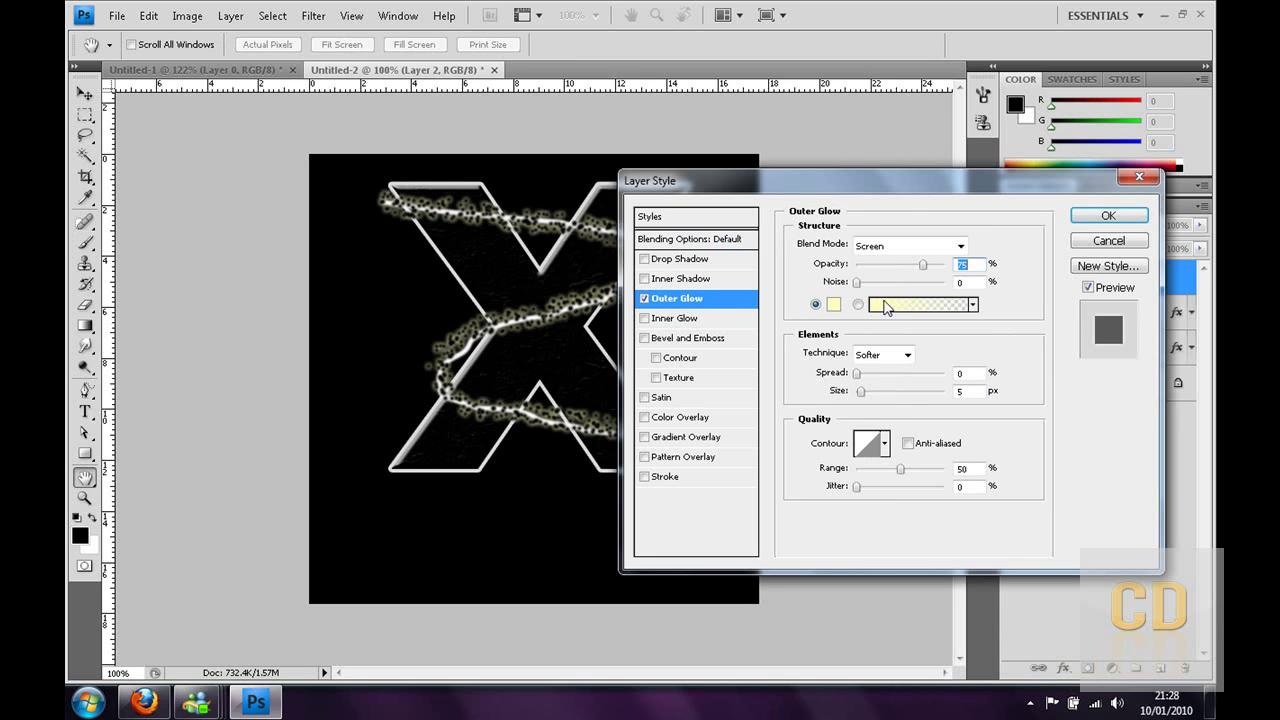
pyautogui.click(835, 305)
pyautogui.moveTo(1000, 347); pyautogui.dragTo(980, 266)
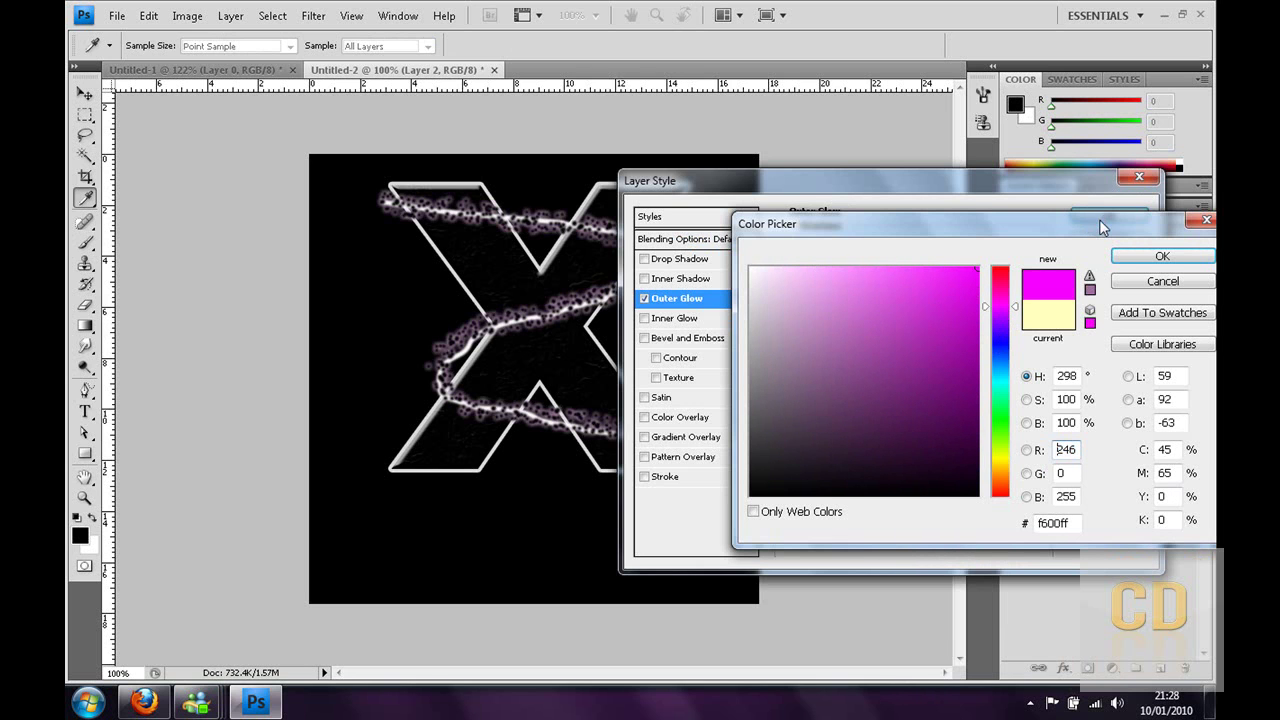
pyautogui.moveTo(1000, 320); pyautogui.dragTo(1000, 298)
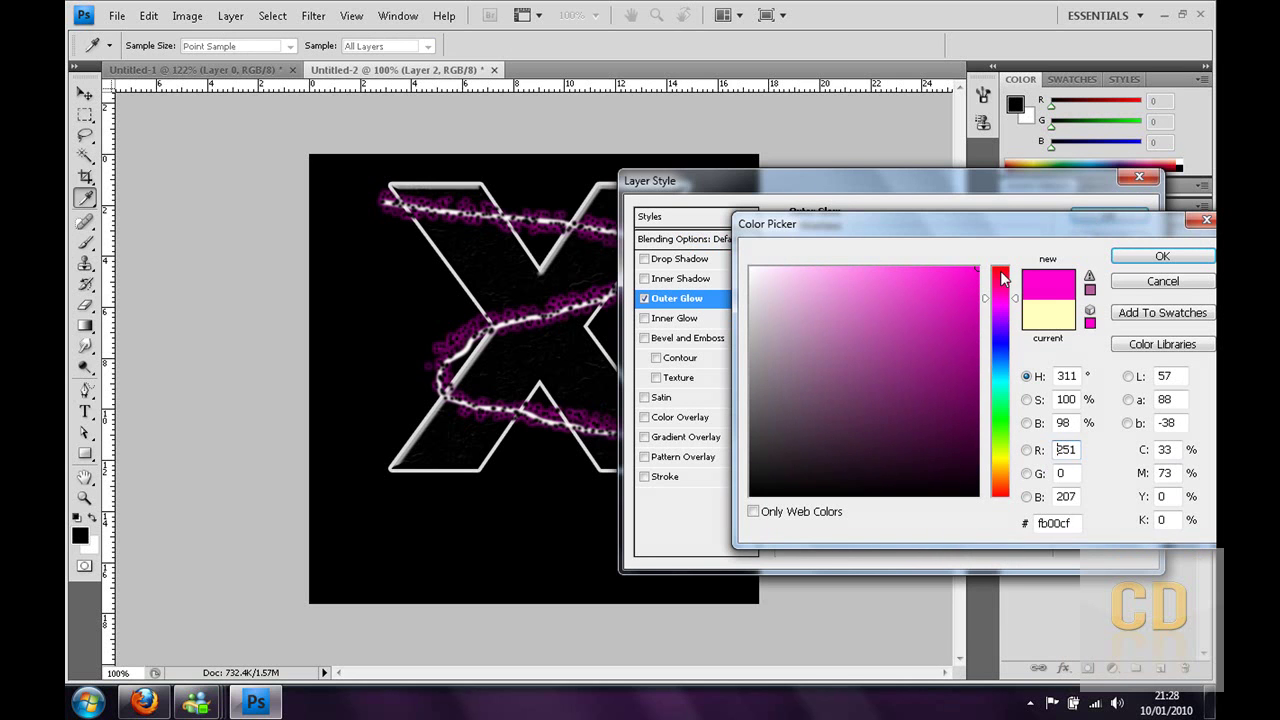
pyautogui.click(1137, 252)
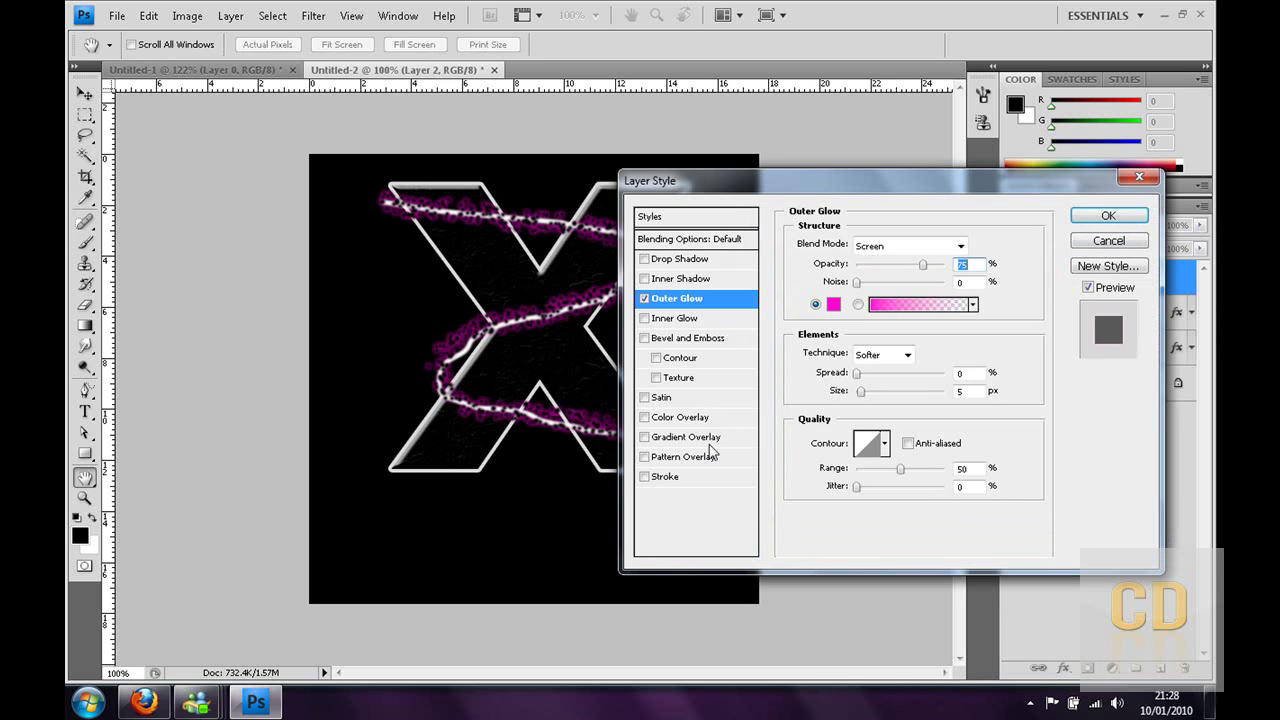
pyautogui.click(712, 438)
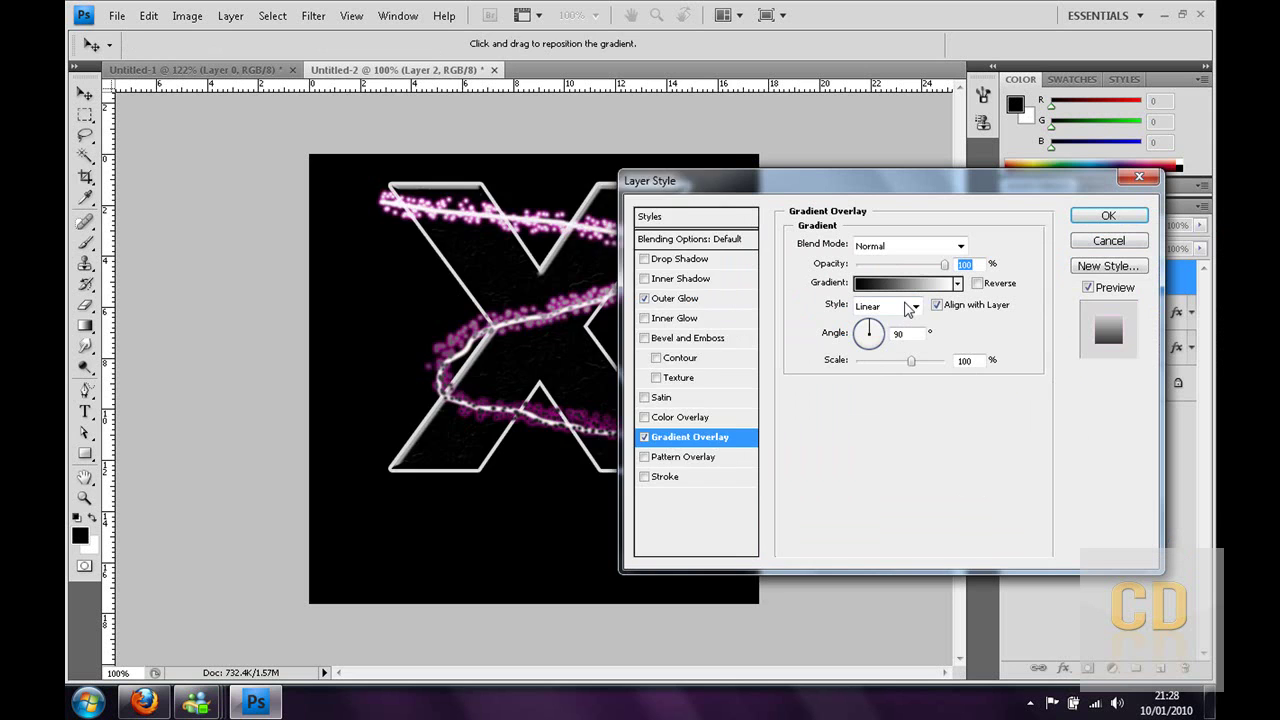
# Change the Gradient Overlay's left stop to pale pink (ffdcff) and move the Layer Style dialog aside.
pyautogui.click(905, 284)
pyautogui.doubleClick(367, 422)
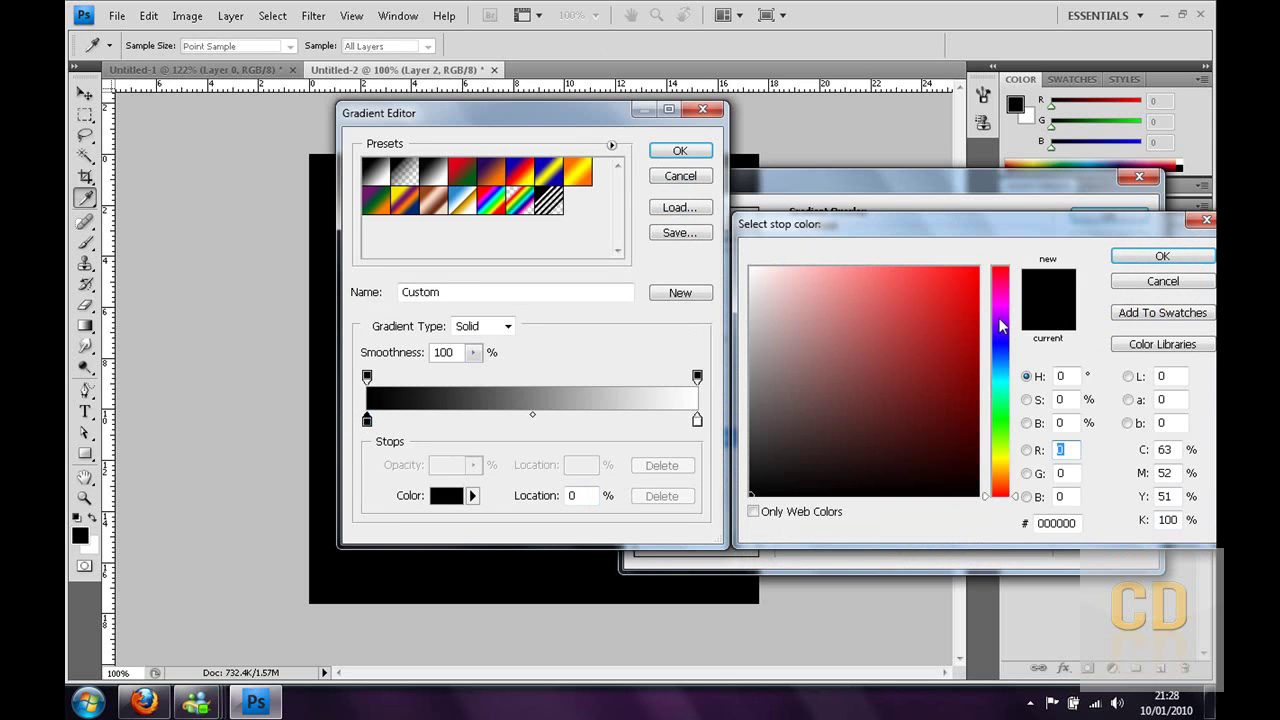
pyautogui.click(1000, 305)
pyautogui.moveTo(958, 310)
pyautogui.mouseDown()
pyautogui.moveTo(929, 240)
pyautogui.moveTo(837, 266)
pyautogui.moveTo(781, 232)
pyautogui.mouseUp()
pyautogui.click(1122, 260)
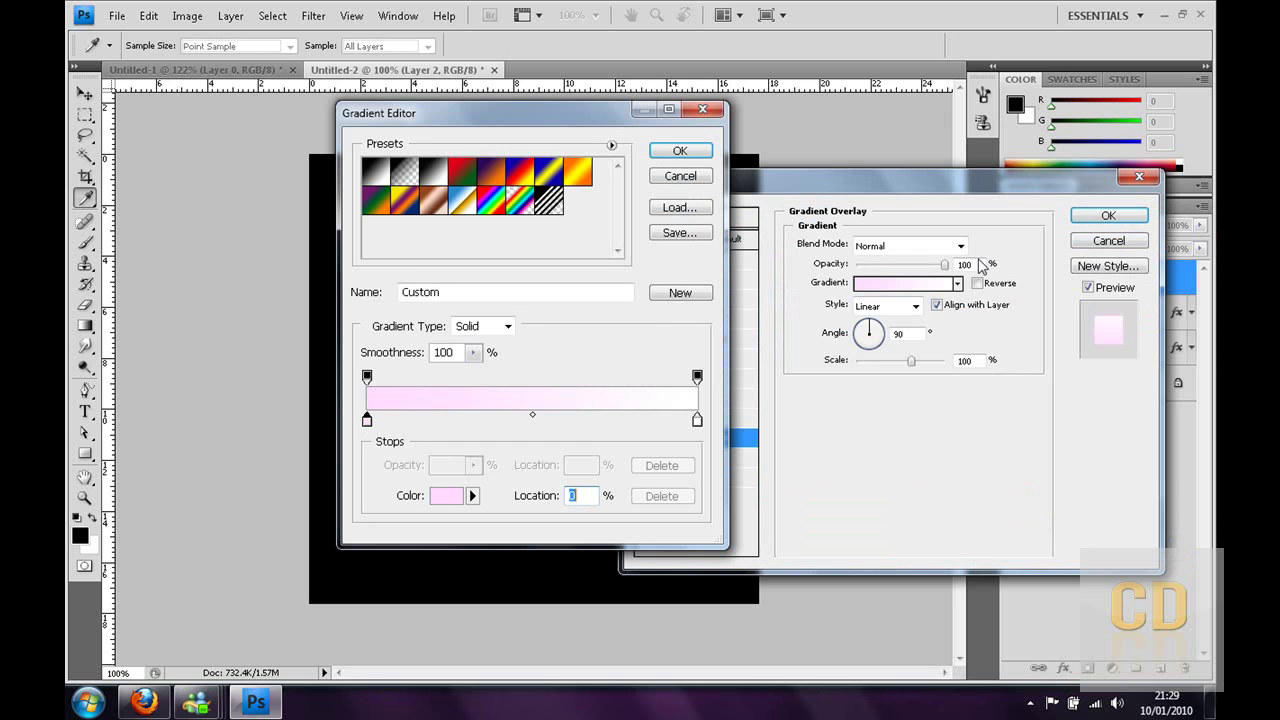
pyautogui.click(680, 152)
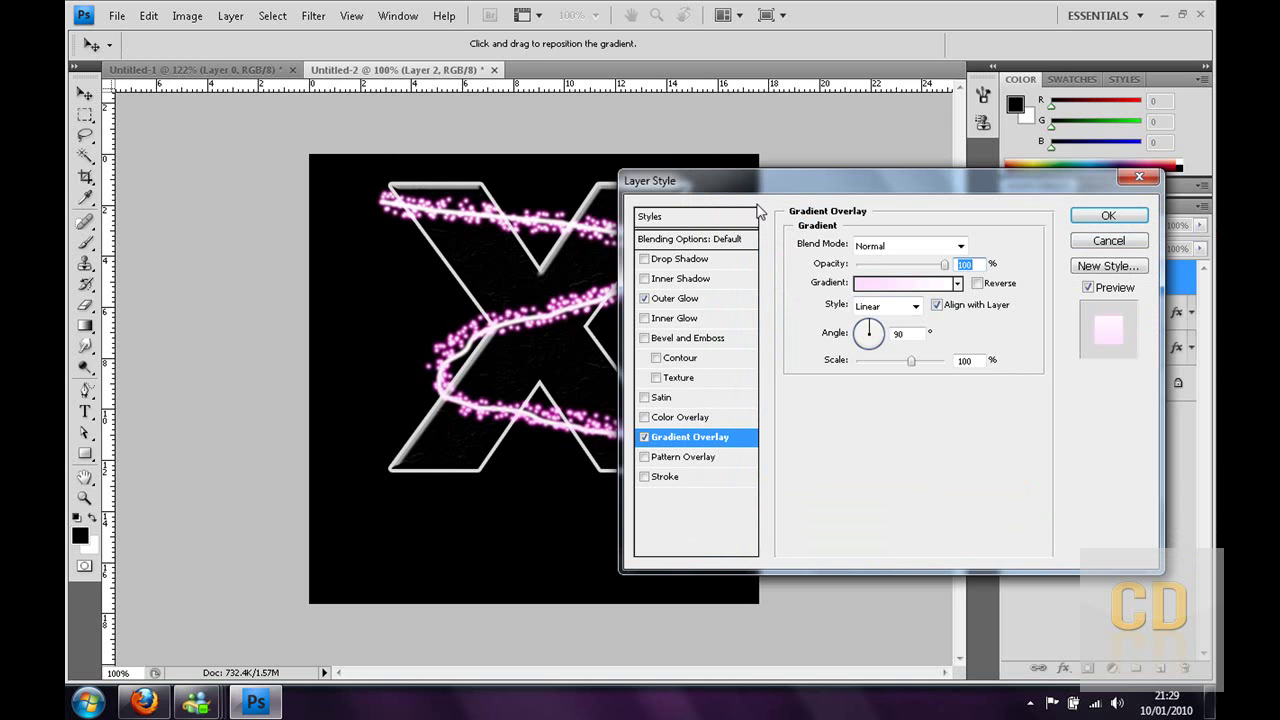
pyautogui.moveTo(765, 200)
pyautogui.mouseDown()
pyautogui.moveTo(805, 360)
pyautogui.moveTo(785, 185)
pyautogui.mouseUp()
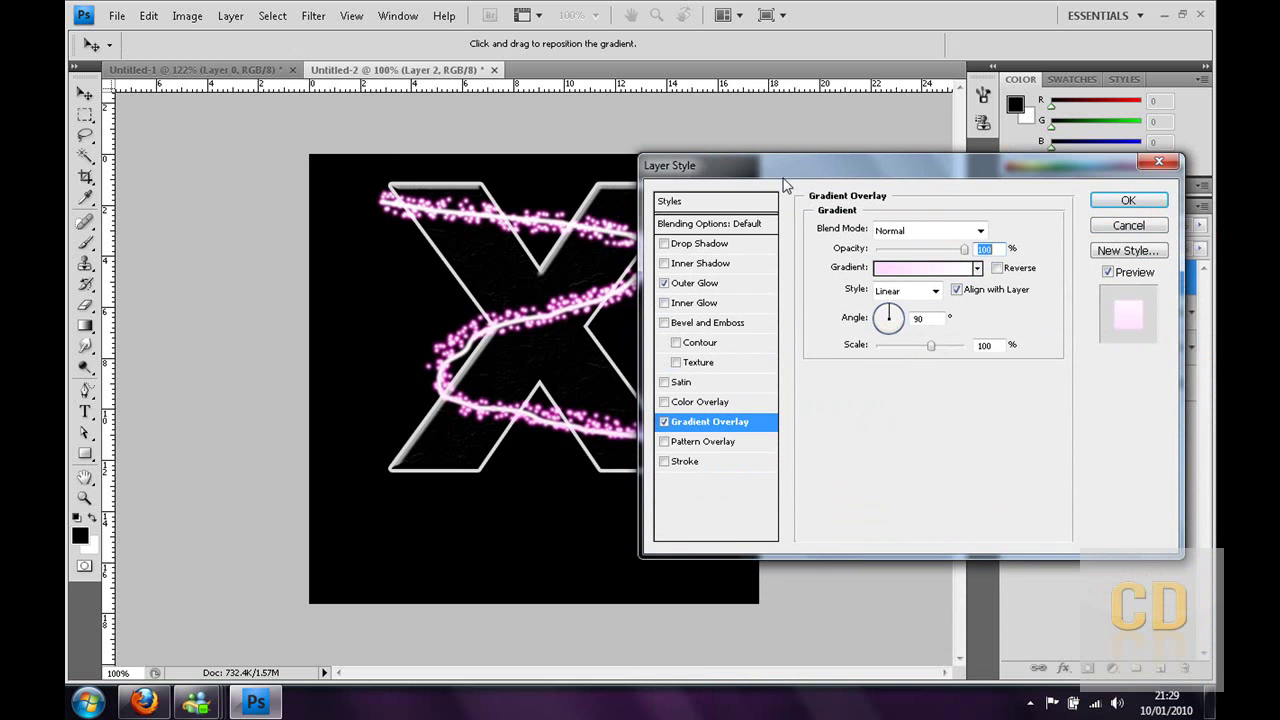
# Apply the glow and overlay effects, delete the white line layer (Layer 1), and reselect Layer 2.
pyautogui.click(1136, 203)
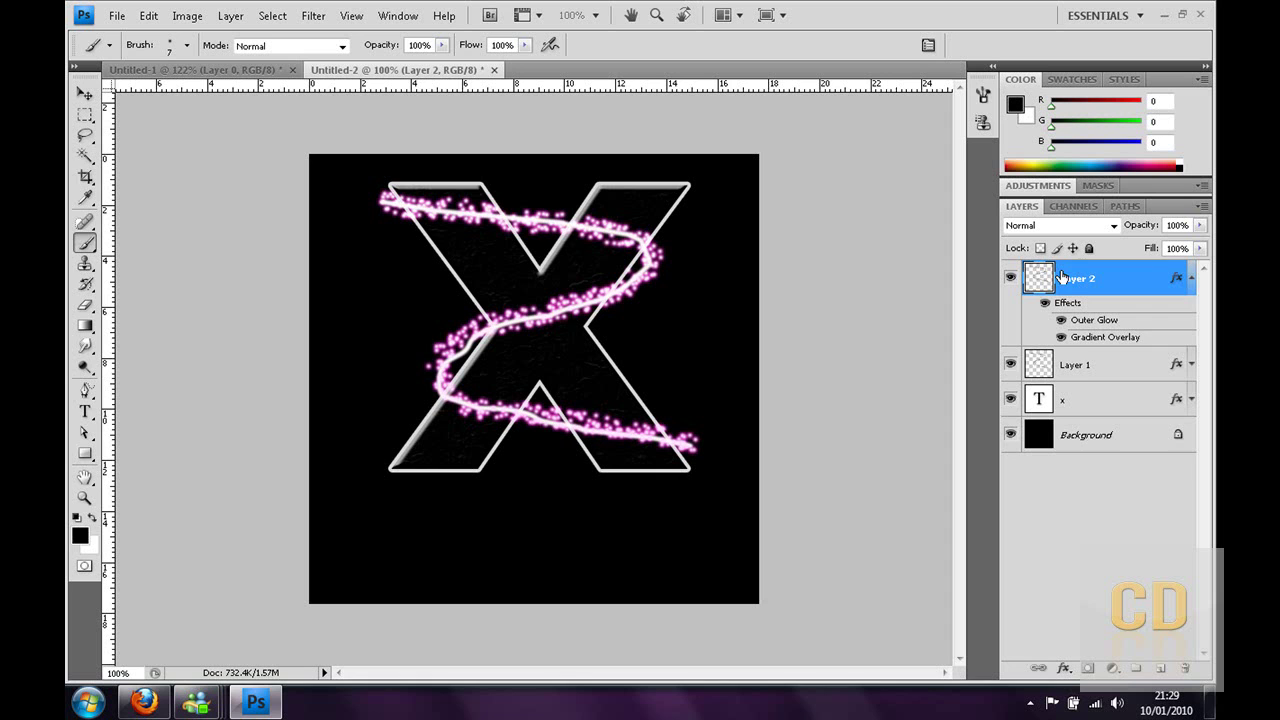
pyautogui.click(1191, 278)
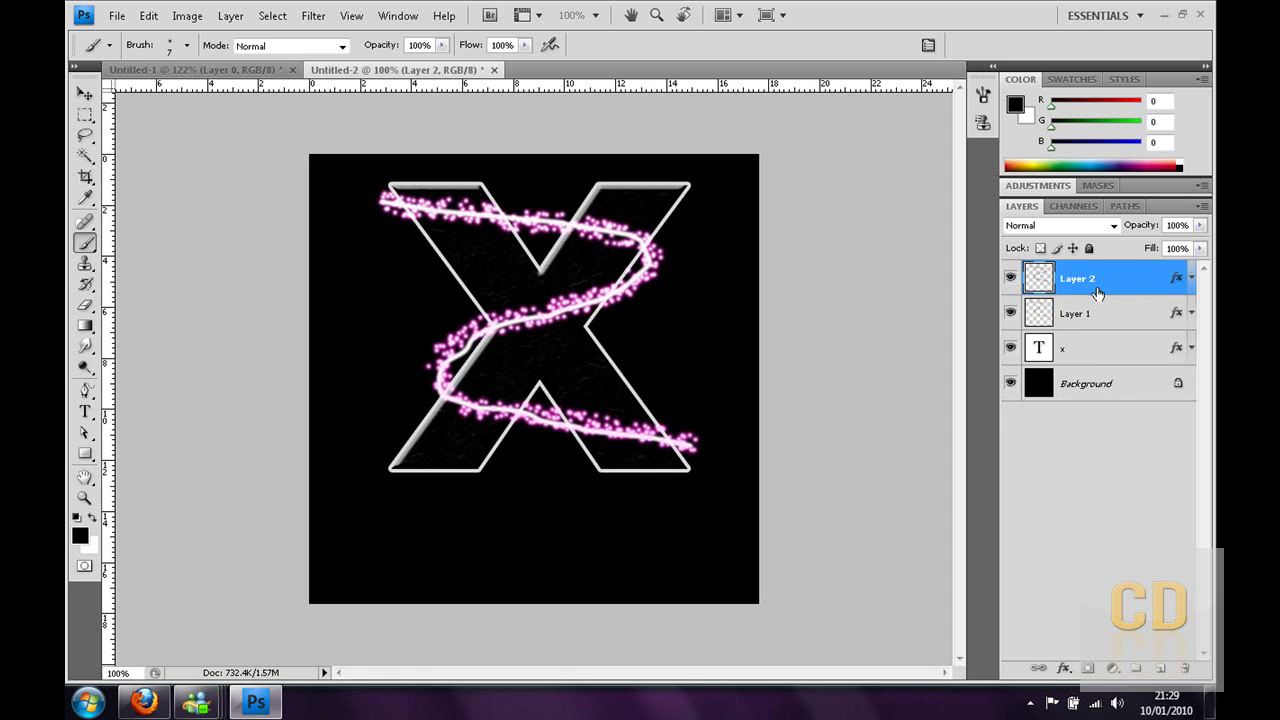
pyautogui.click(1011, 314)
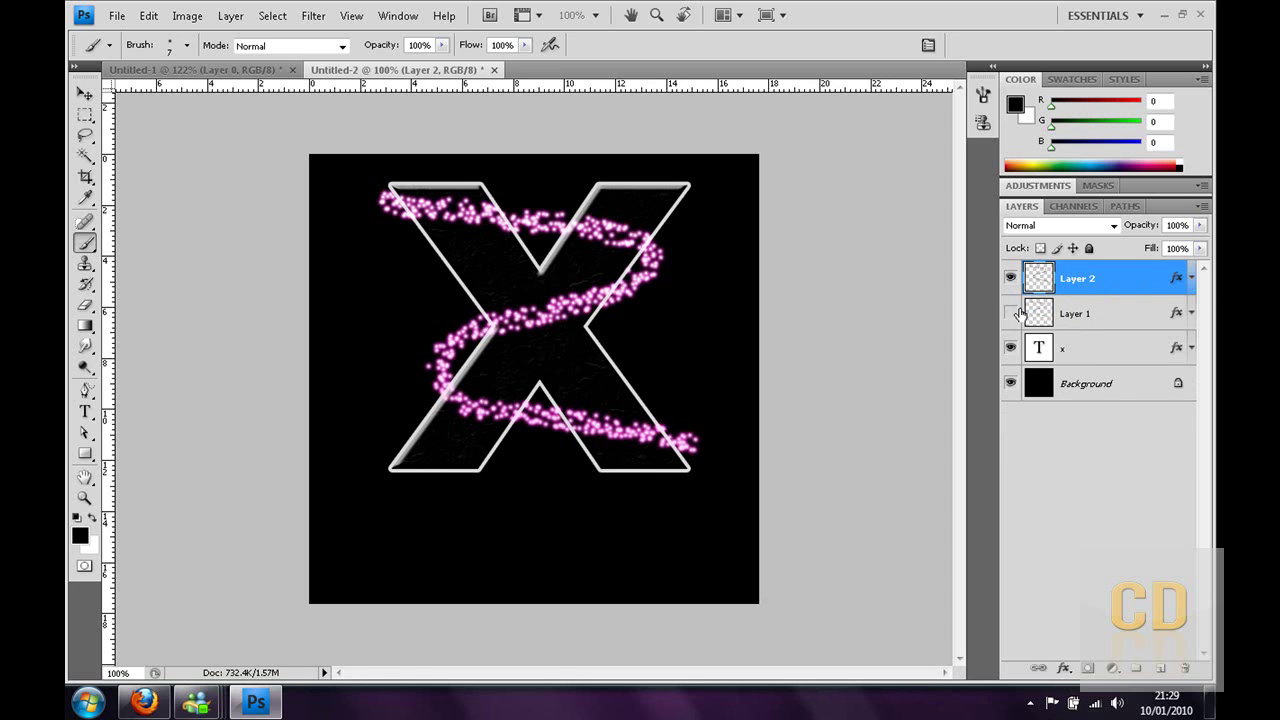
pyautogui.click(1011, 314)
pyautogui.click(1094, 319)
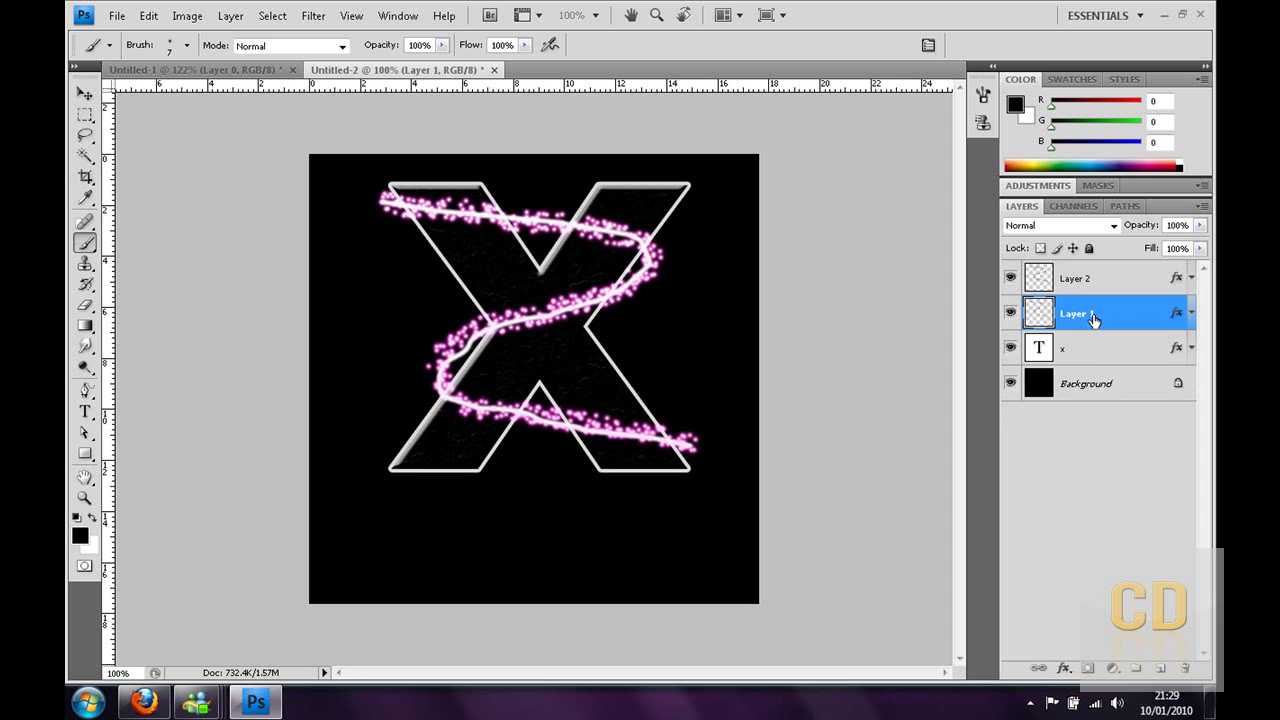
pyautogui.press('Delete')
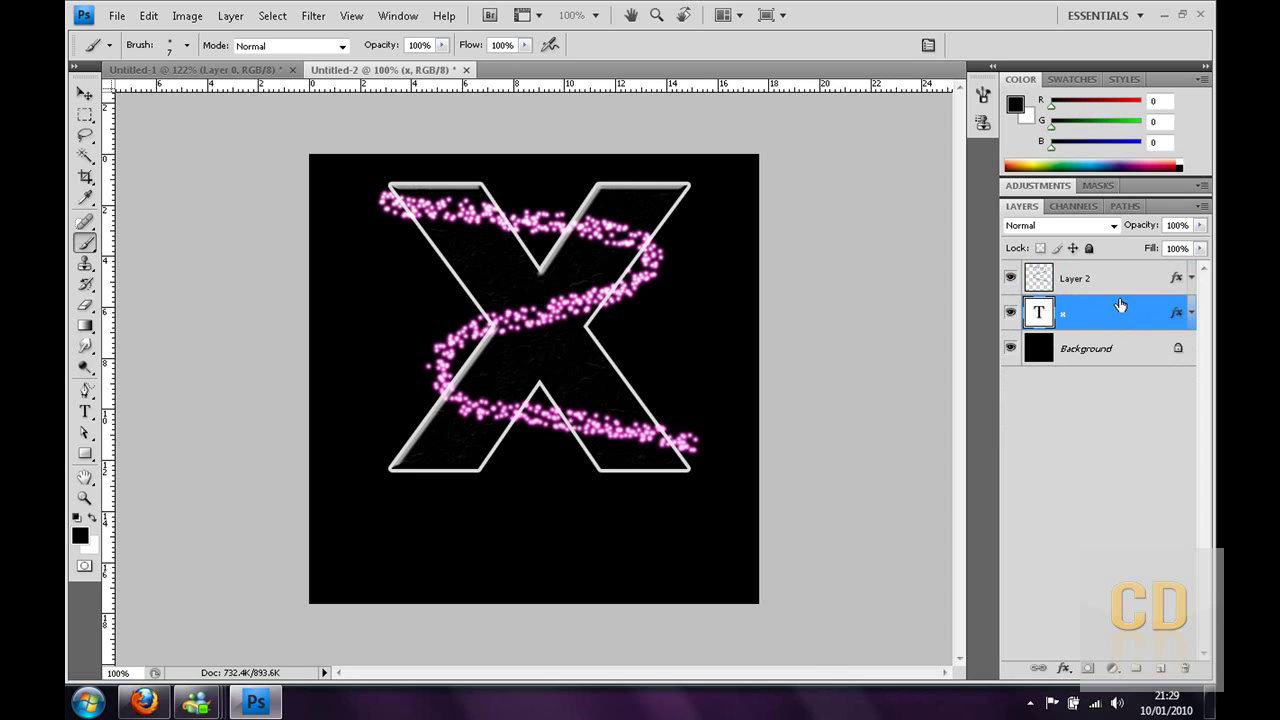
pyautogui.click(1119, 281)
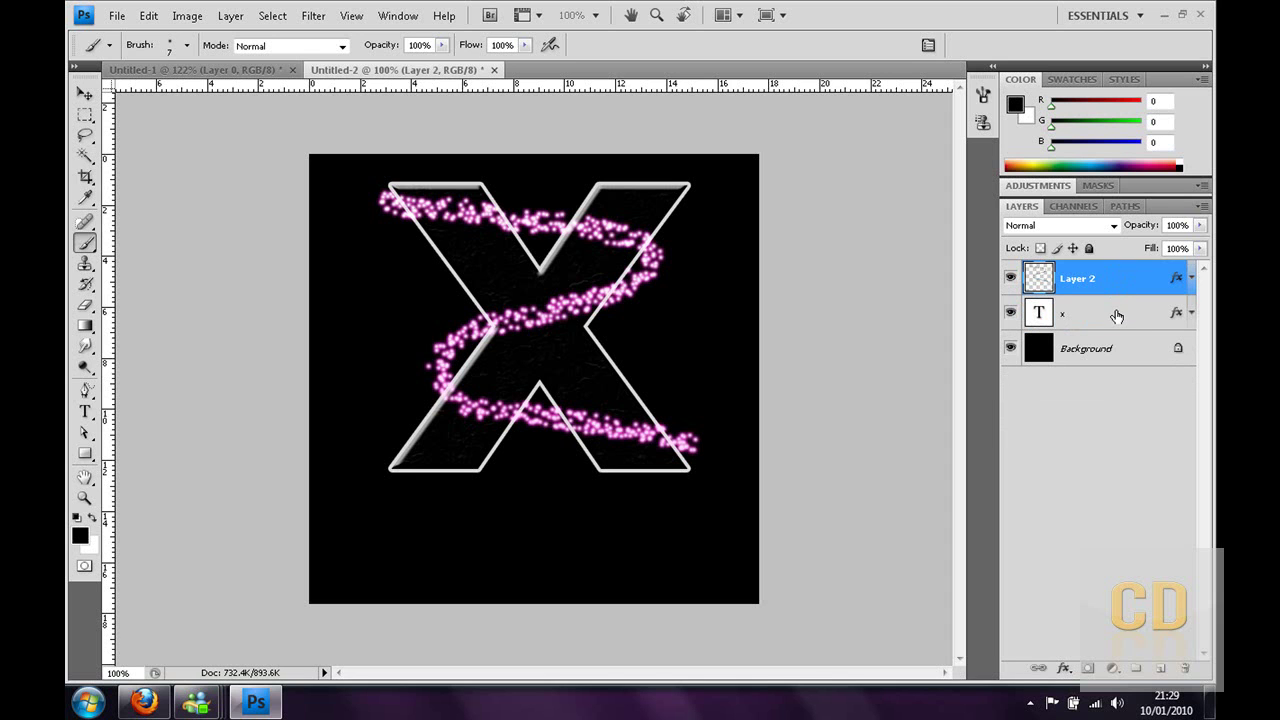
# Select the standard Eraser tool and check its brush size options.
pyautogui.click(86, 305)
pyautogui.click(109, 303)
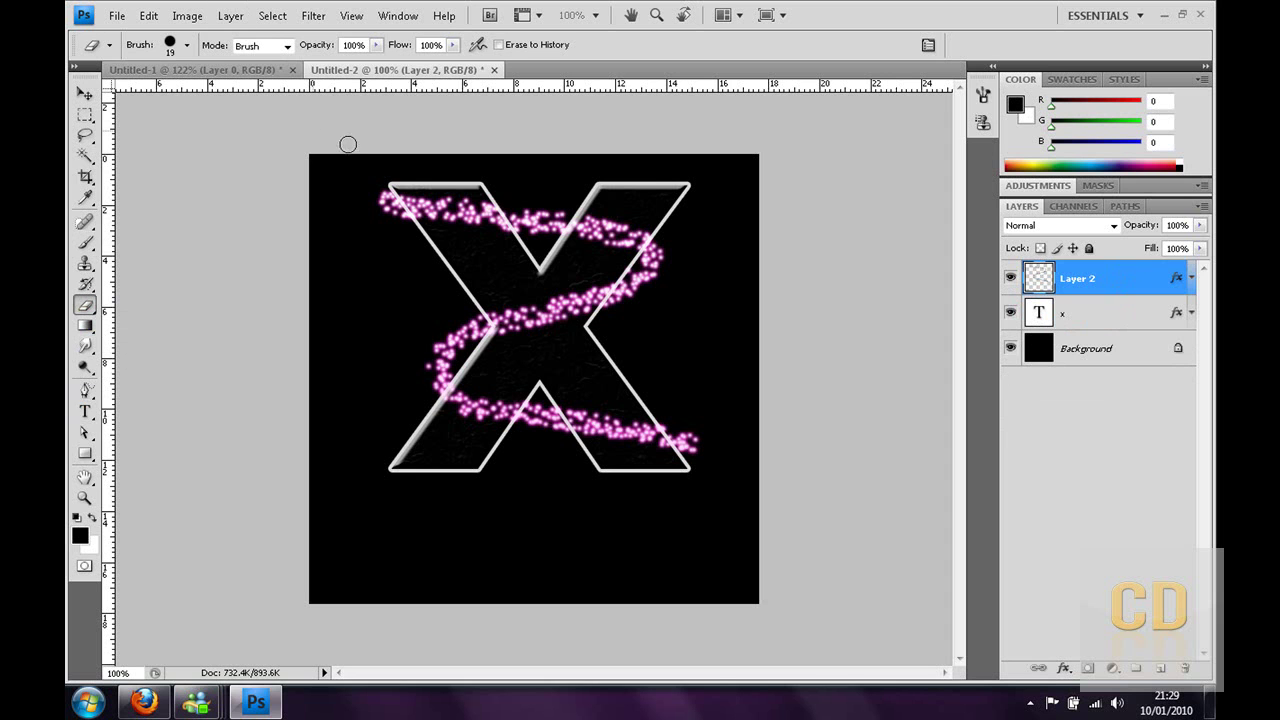
pyautogui.click(187, 47)
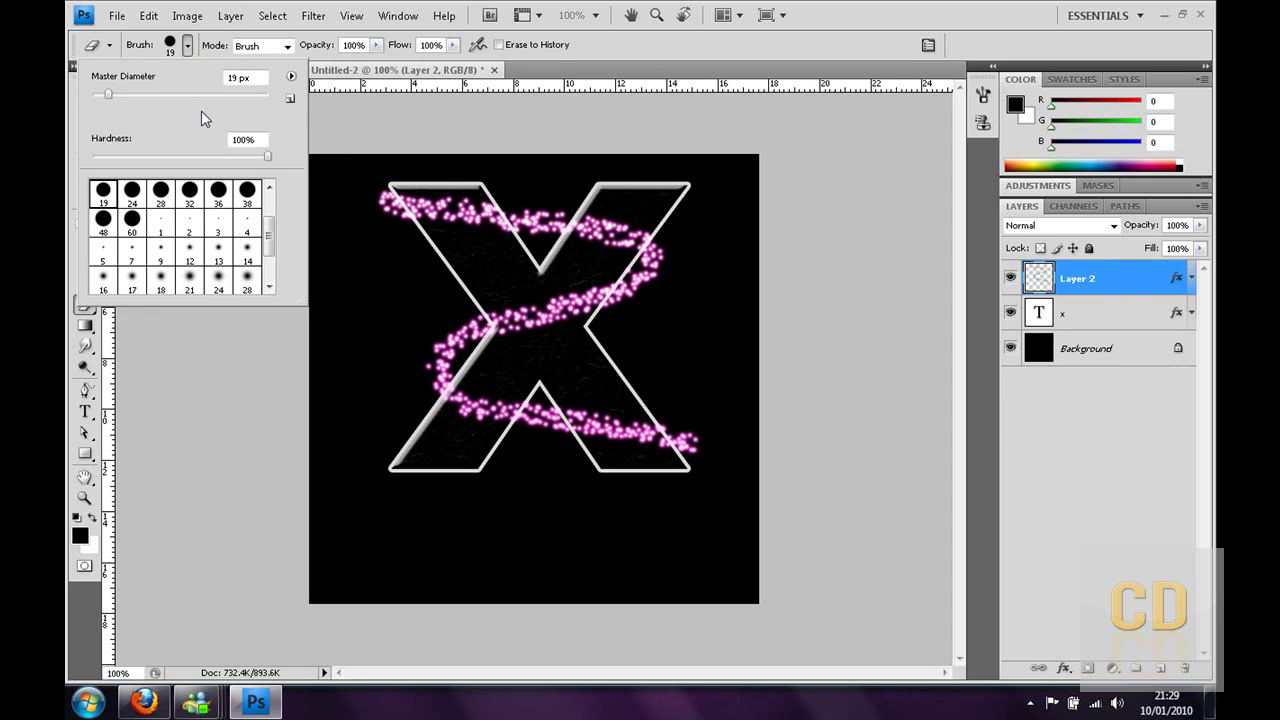
pyautogui.click(85, 497)
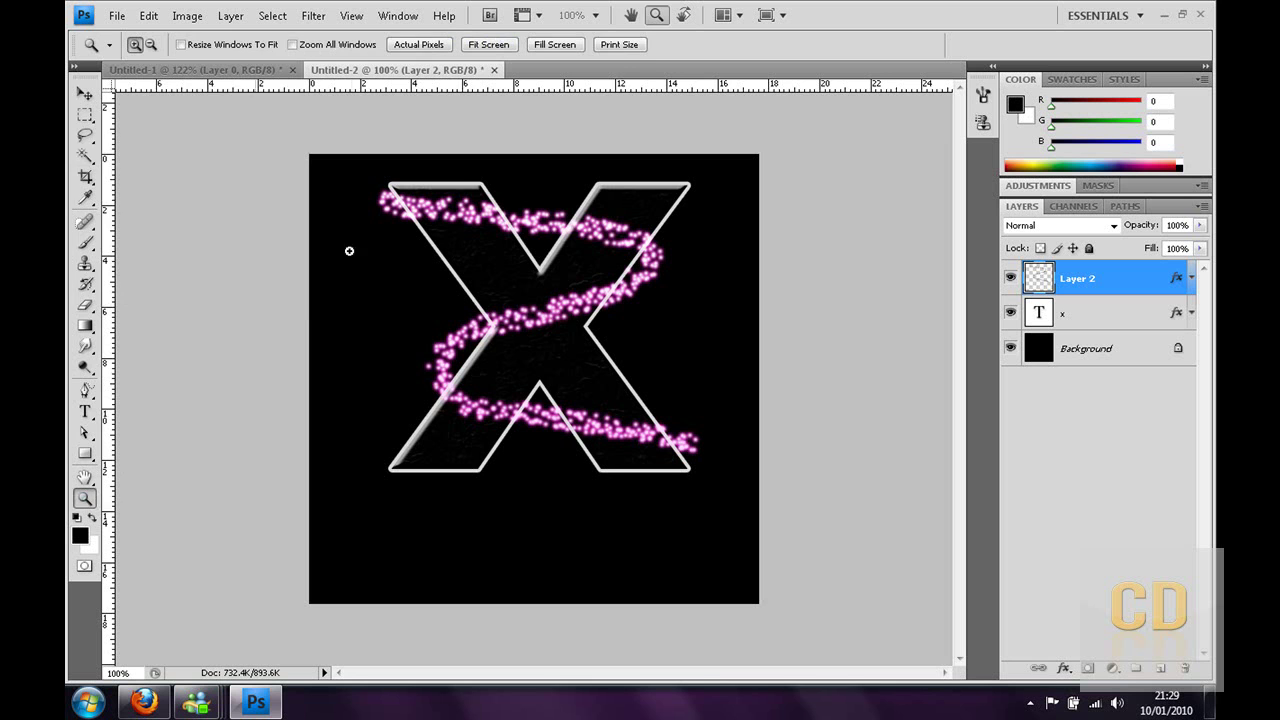
# Zoom in to 200% on the X's top-left and return to the Eraser.
pyautogui.click(346, 249)
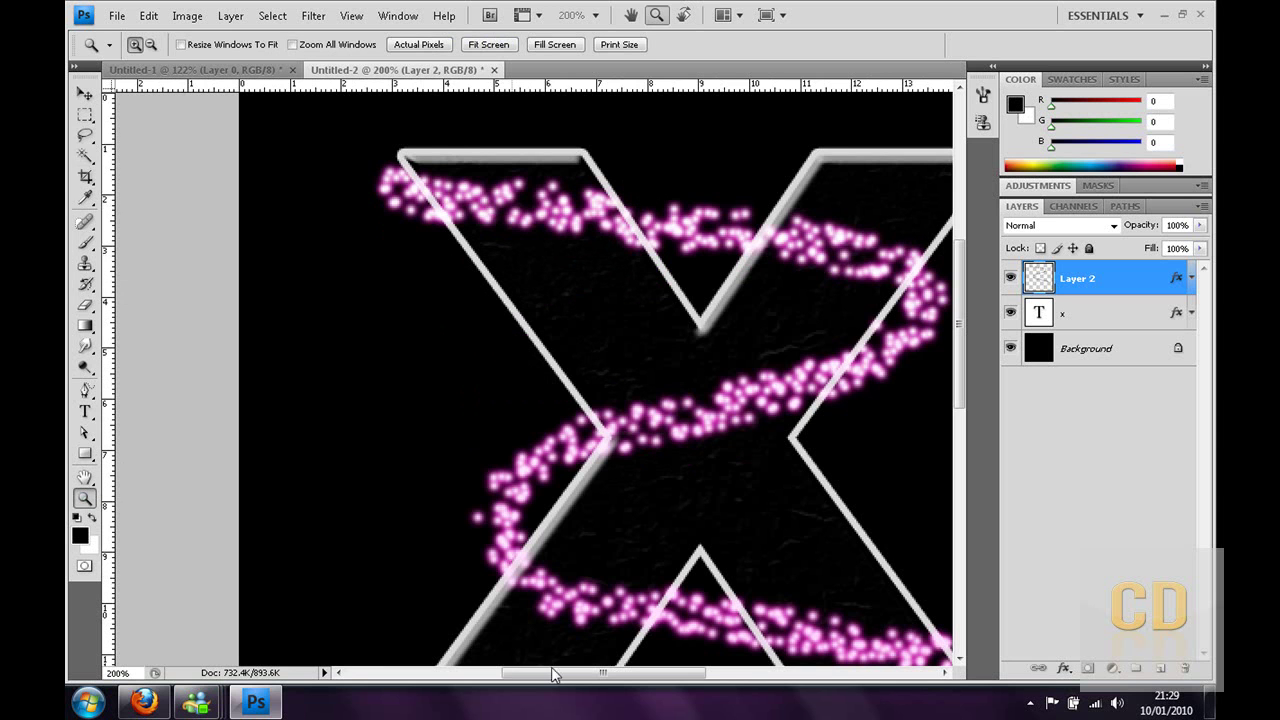
pyautogui.moveTo(556, 673); pyautogui.dragTo(597, 676)
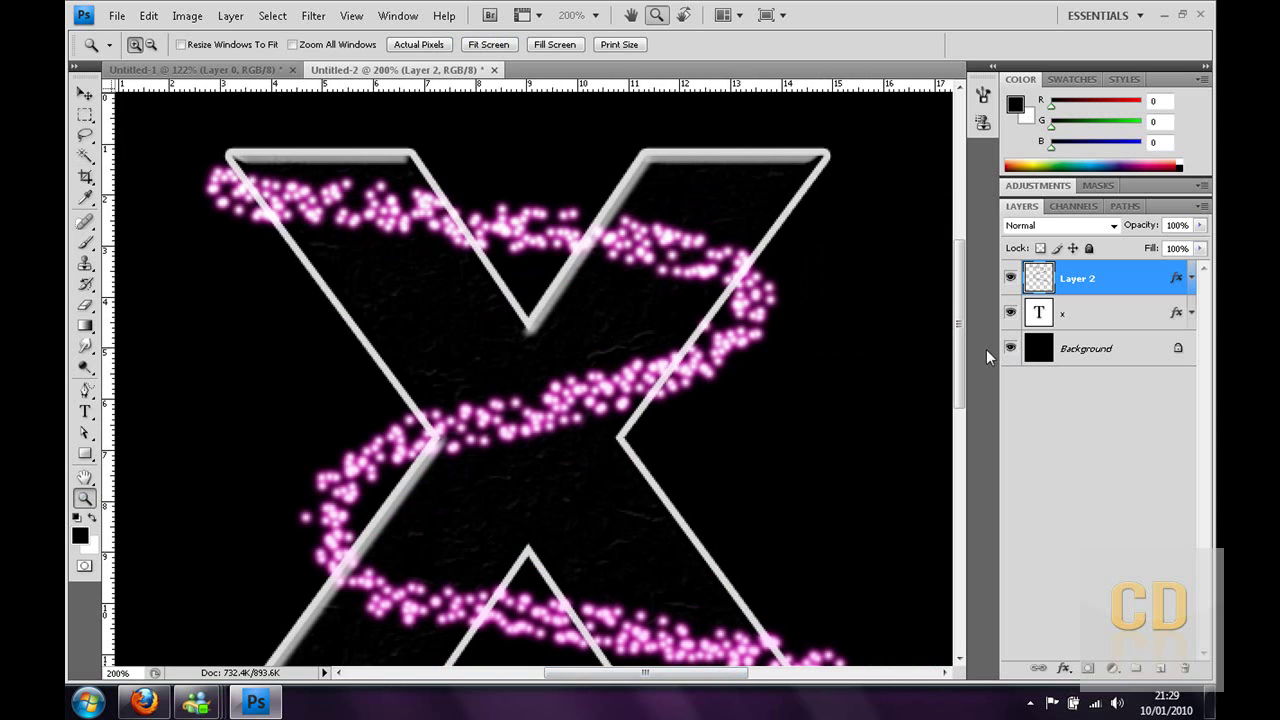
pyautogui.moveTo(961, 345)
pyautogui.mouseDown()
pyautogui.moveTo(975, 405)
pyautogui.moveTo(972, 323)
pyautogui.mouseUp()
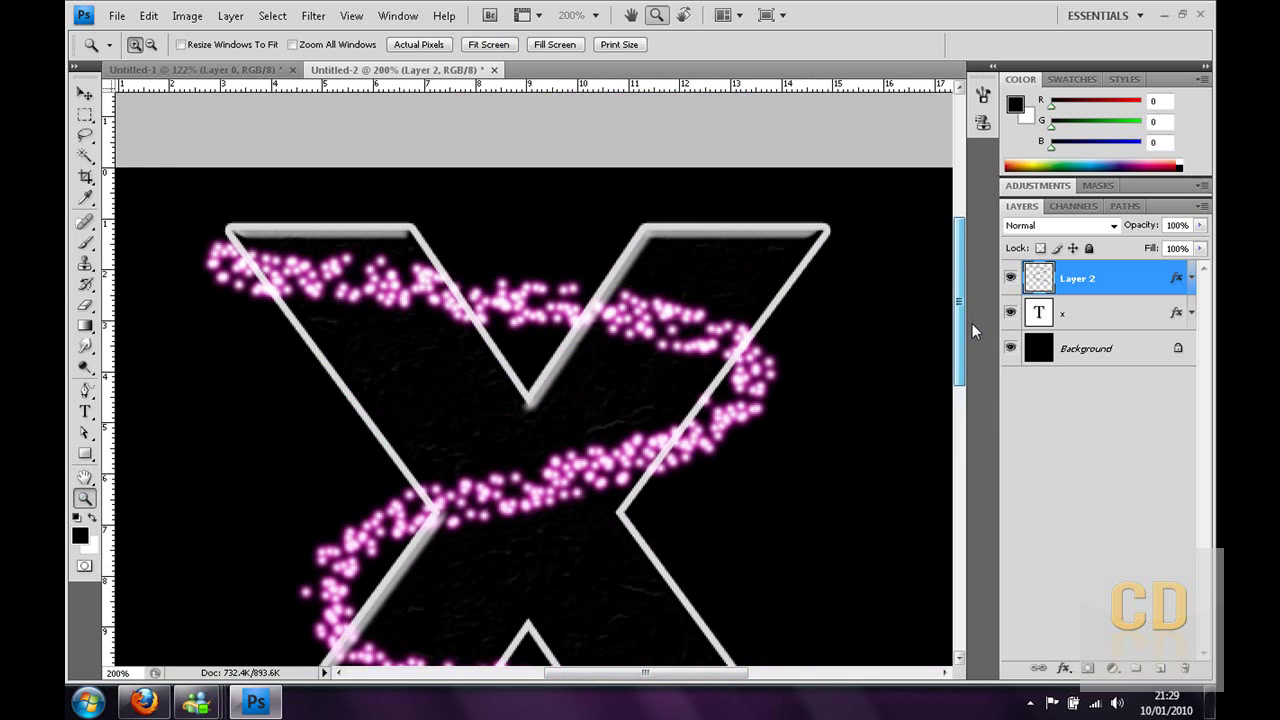
pyautogui.moveTo(86, 306); pyautogui.dragTo(130, 299)
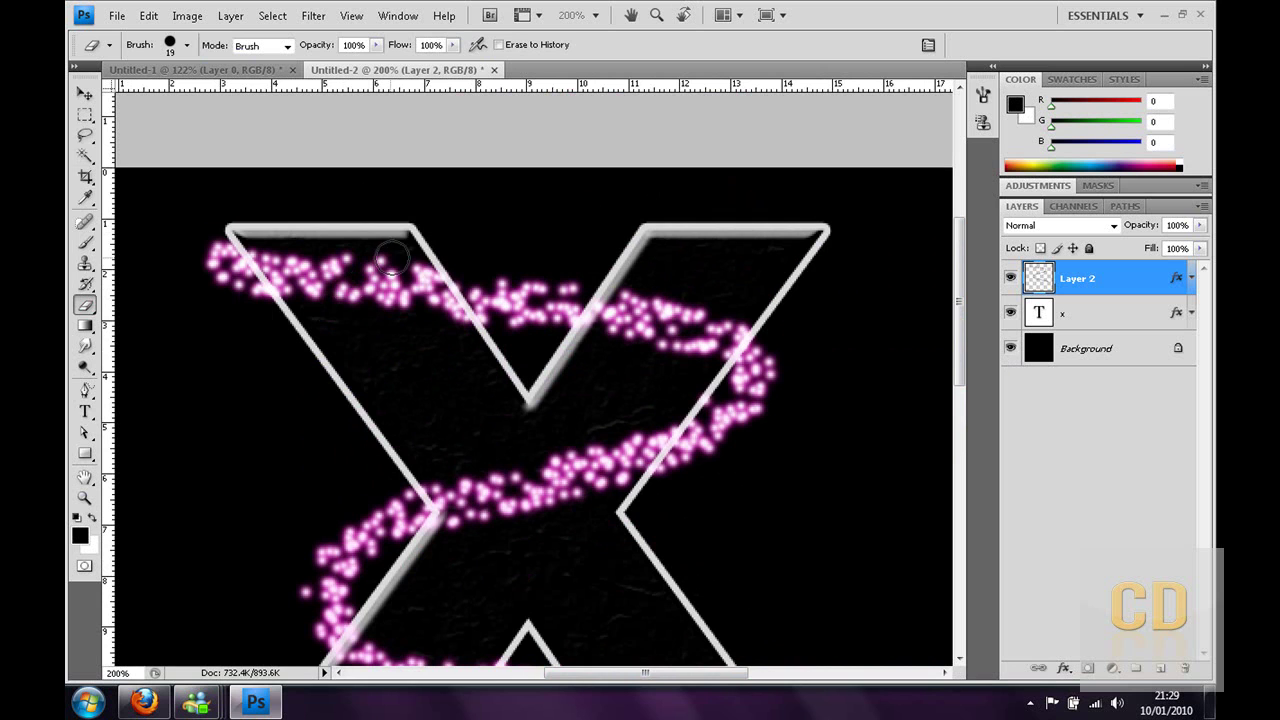
# Erase sparkle sections where the trail crosses the X's arms, including the lower band's left end.
pyautogui.moveTo(420, 282)
pyautogui.mouseDown()
pyautogui.moveTo(445, 324)
pyautogui.moveTo(424, 278)
pyautogui.moveTo(457, 324)
pyautogui.moveTo(402, 304)
pyautogui.moveTo(363, 260)
pyautogui.moveTo(261, 240)
pyautogui.moveTo(316, 296)
pyautogui.moveTo(370, 287)
pyautogui.moveTo(415, 304)
pyautogui.mouseUp()
pyautogui.moveTo(617, 287)
pyautogui.mouseDown()
pyautogui.moveTo(577, 347)
pyautogui.moveTo(700, 305)
pyautogui.moveTo(720, 315)
pyautogui.moveTo(718, 340)
pyautogui.moveTo(614, 337)
pyautogui.mouseUp()
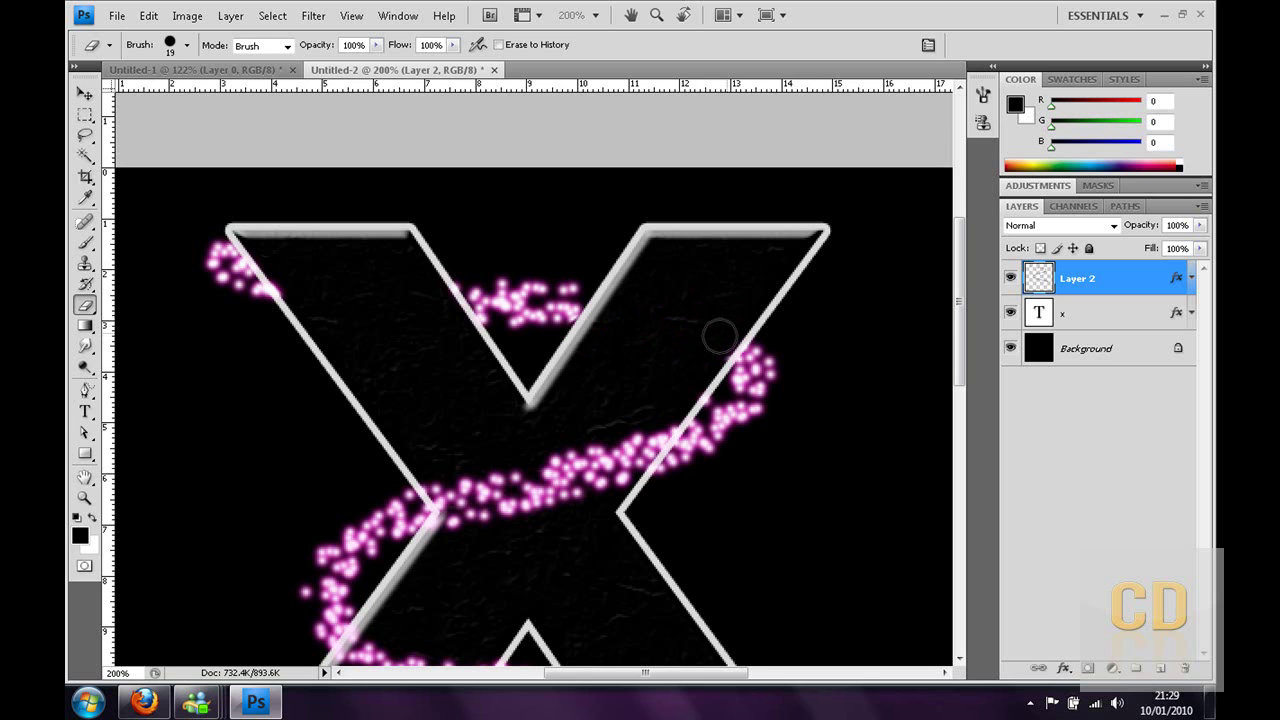
pyautogui.scroll(-1, 684, 295)
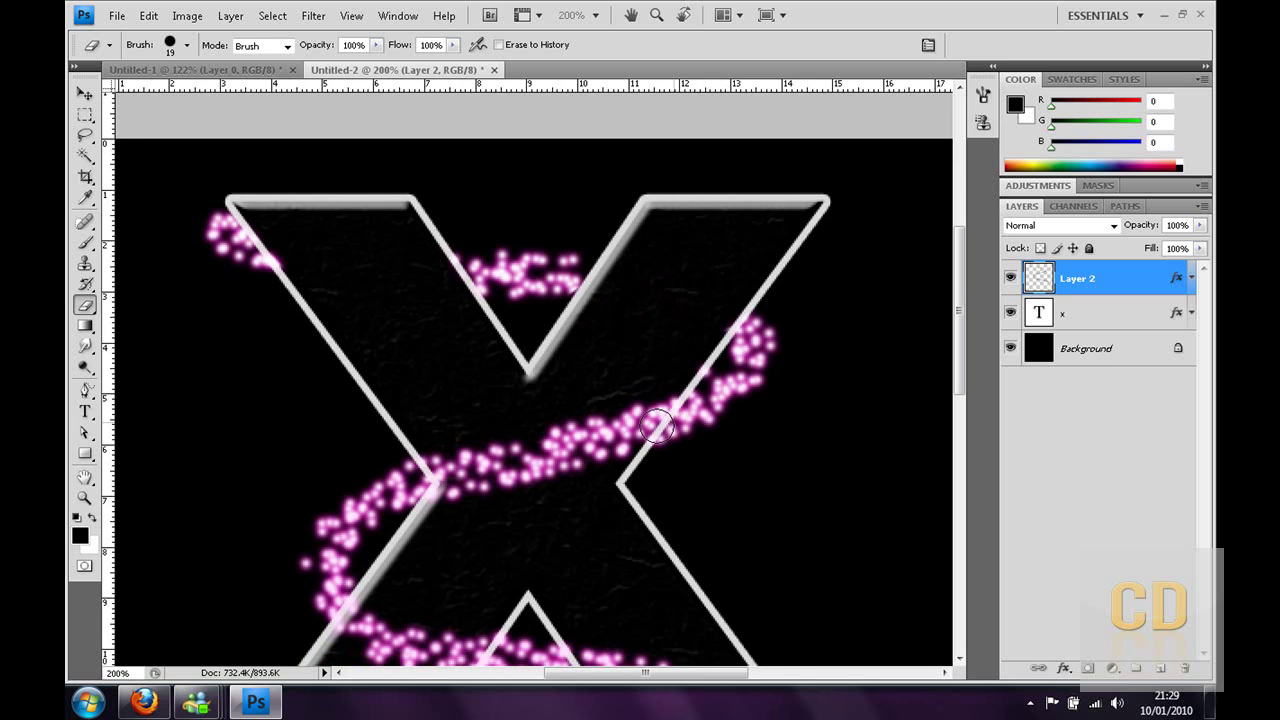
pyautogui.scroll(-4, 513, 450)
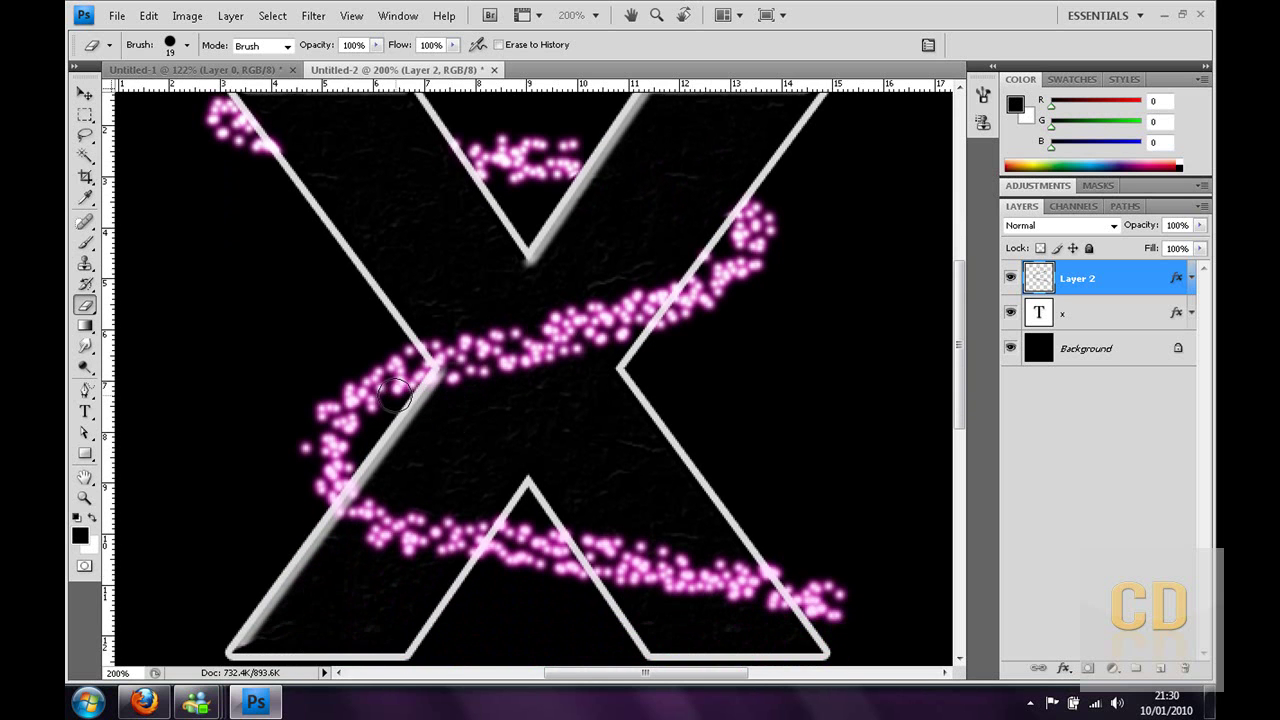
pyautogui.scroll(-1, 393, 397)
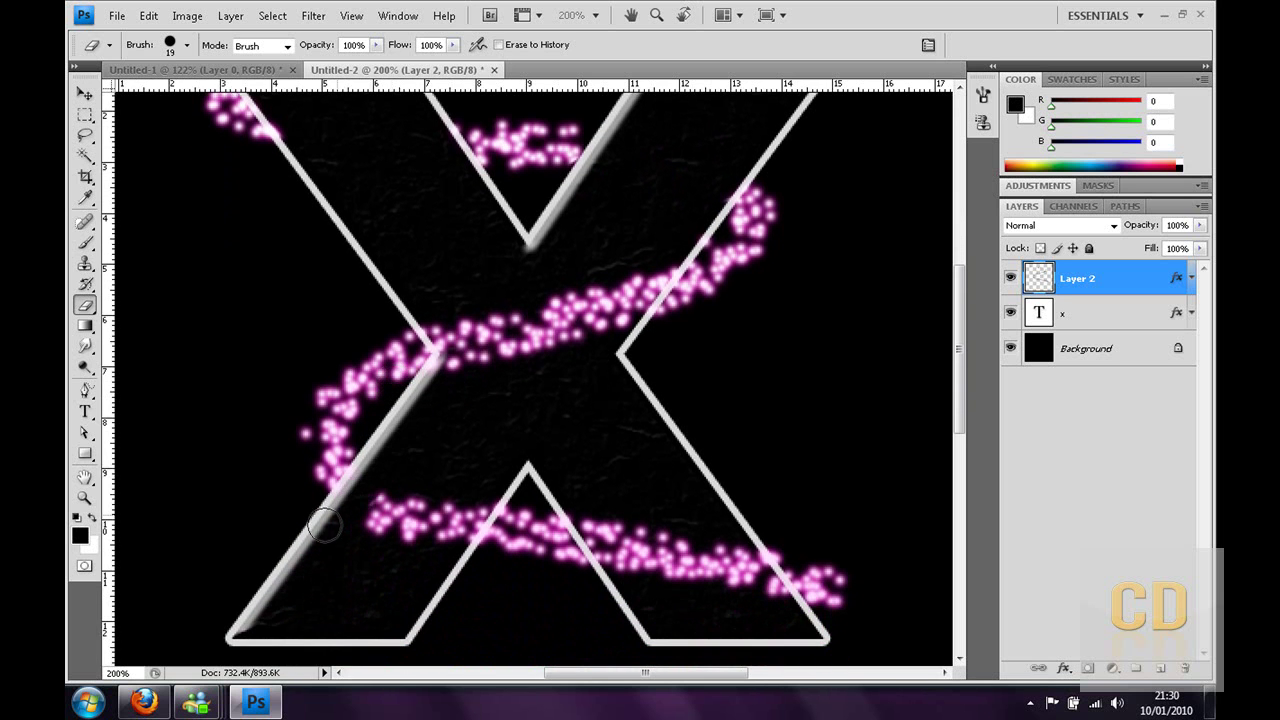
pyautogui.moveTo(372, 503)
pyautogui.mouseDown()
pyautogui.moveTo(470, 490)
pyautogui.moveTo(465, 525)
pyautogui.moveTo(410, 550)
pyautogui.moveTo(388, 525)
pyautogui.moveTo(420, 523)
pyautogui.mouseUp()
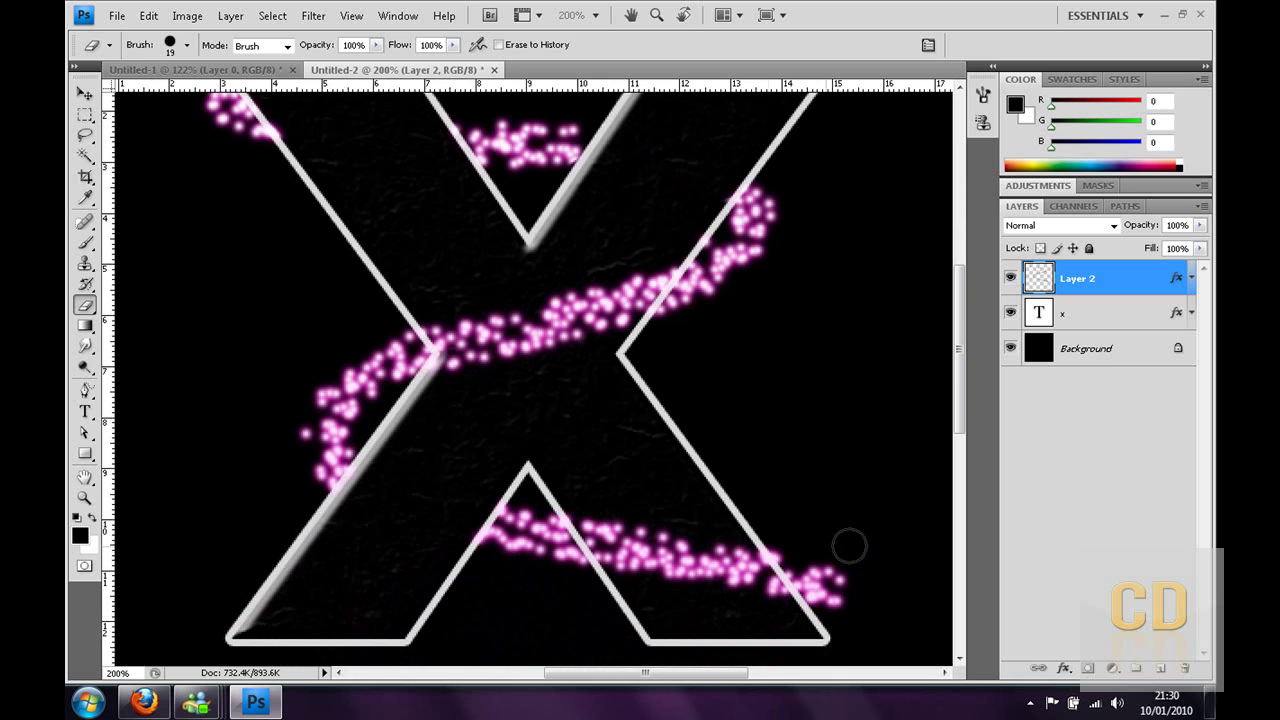
# Fit the whole image on screen.
pyautogui.click(85, 497)
pyautogui.rightClick(238, 461)
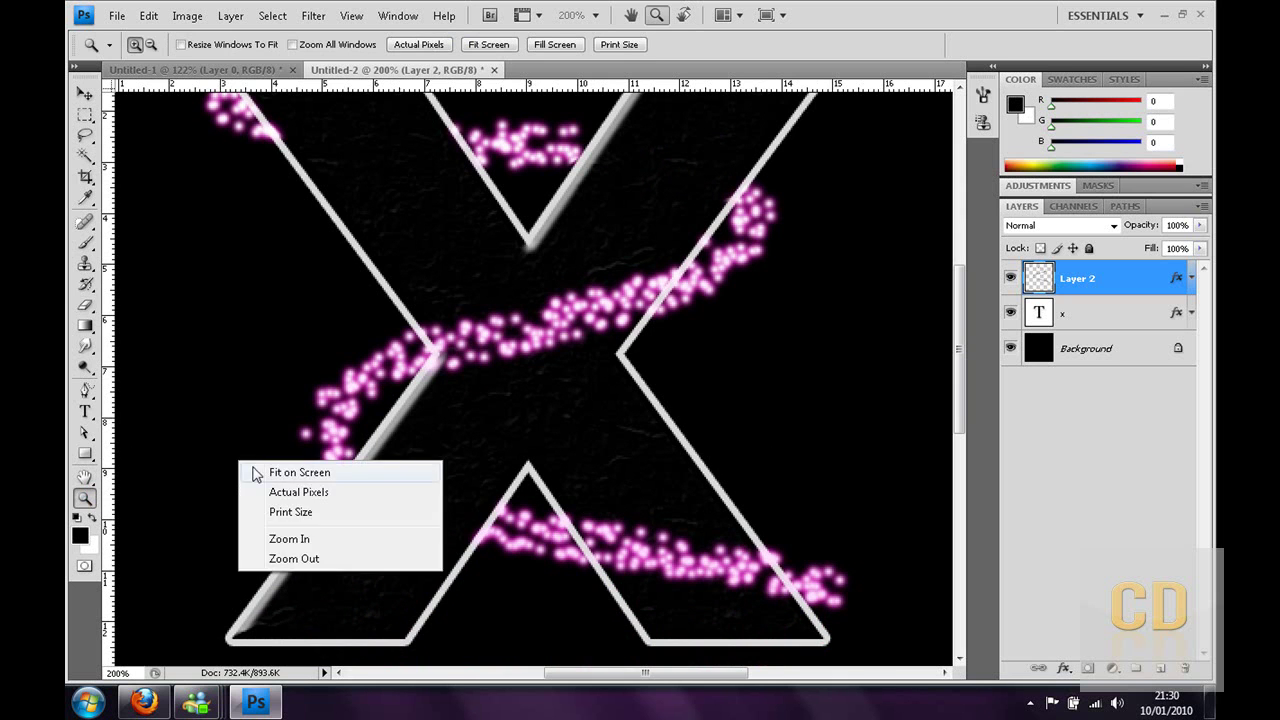
pyautogui.click(257, 471)
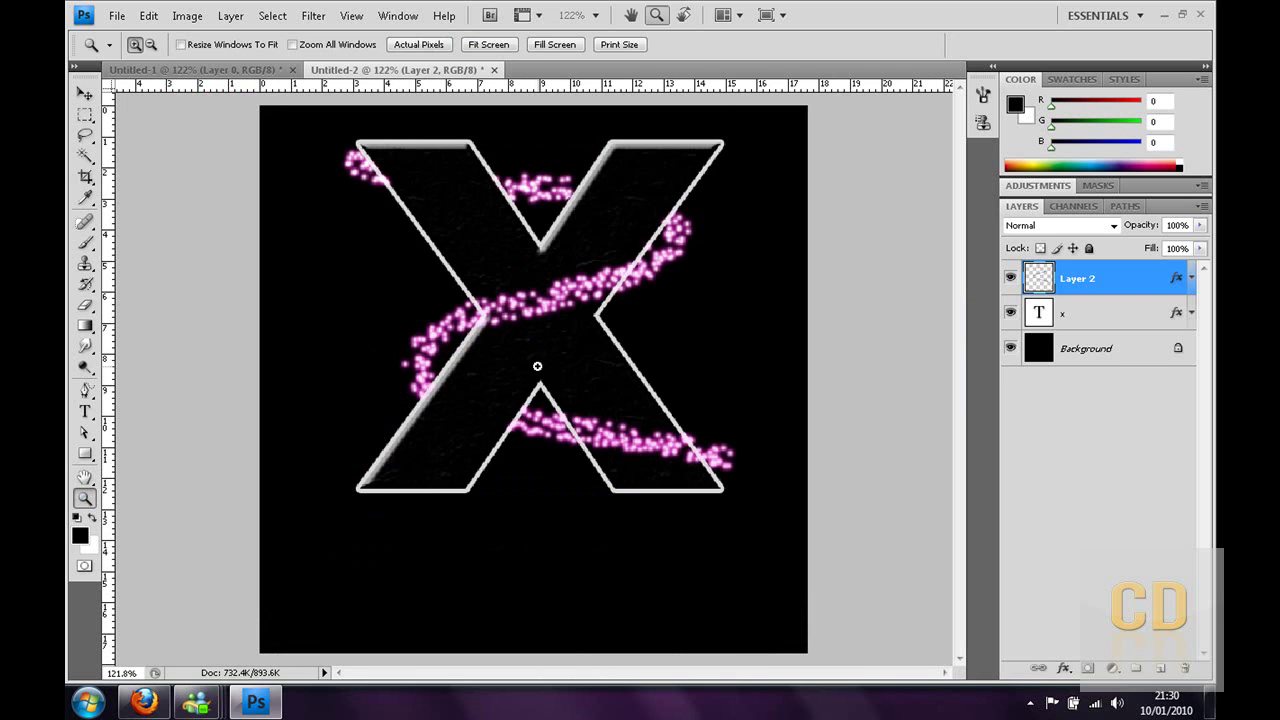
# Rasterize the x type layer and merge it with the sparkles into Layer 2.
pyautogui.keyDown('shift'); pyautogui.click(1134, 319); pyautogui.keyUp('shift')
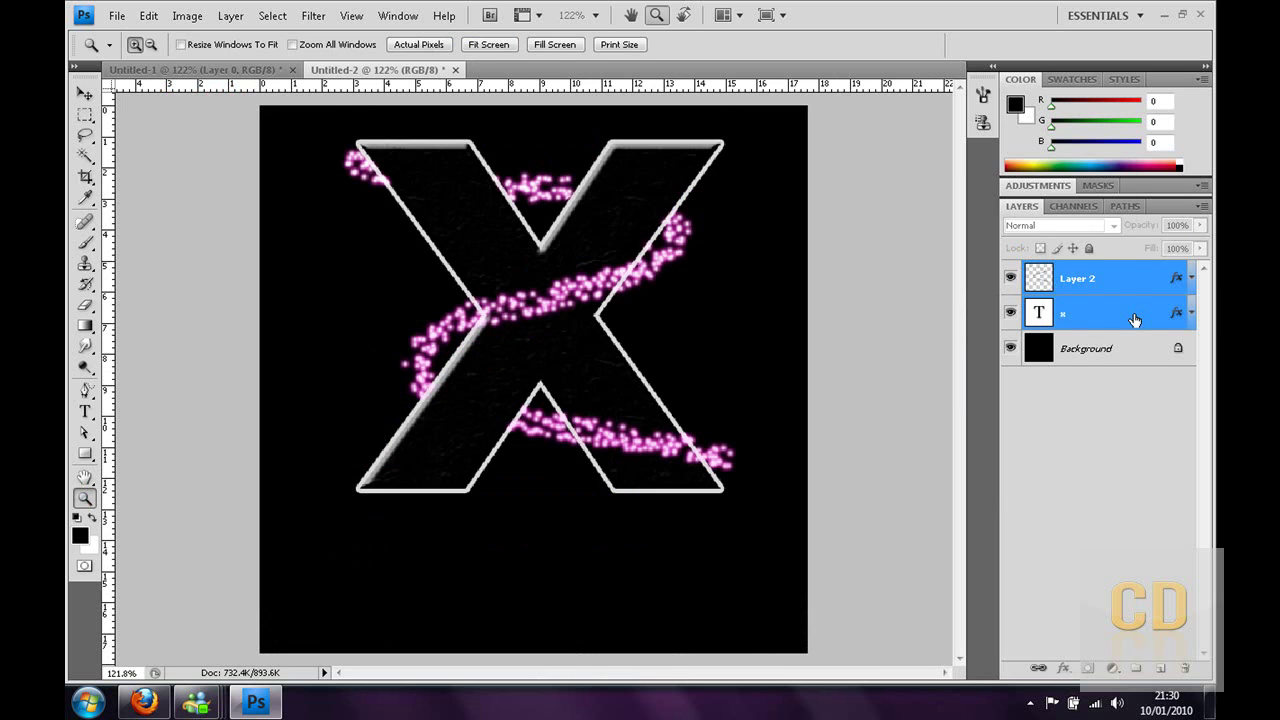
pyautogui.rightClick(1134, 319)
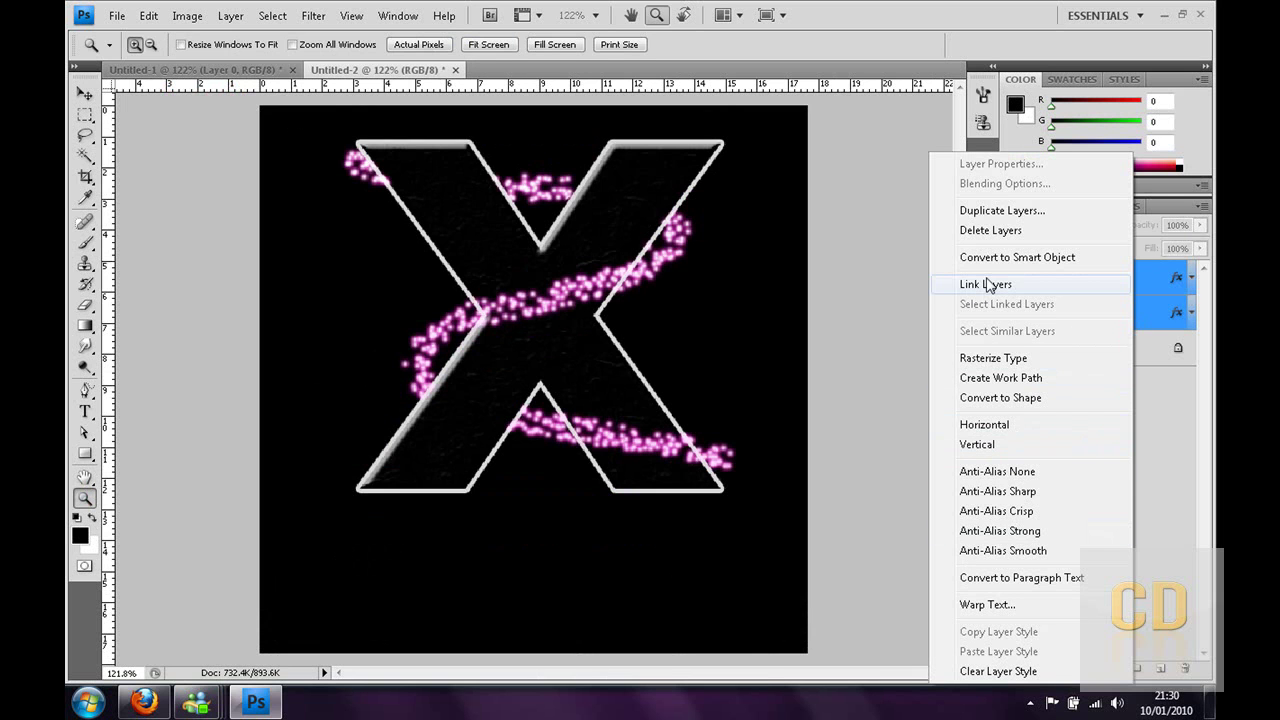
pyautogui.click(992, 358)
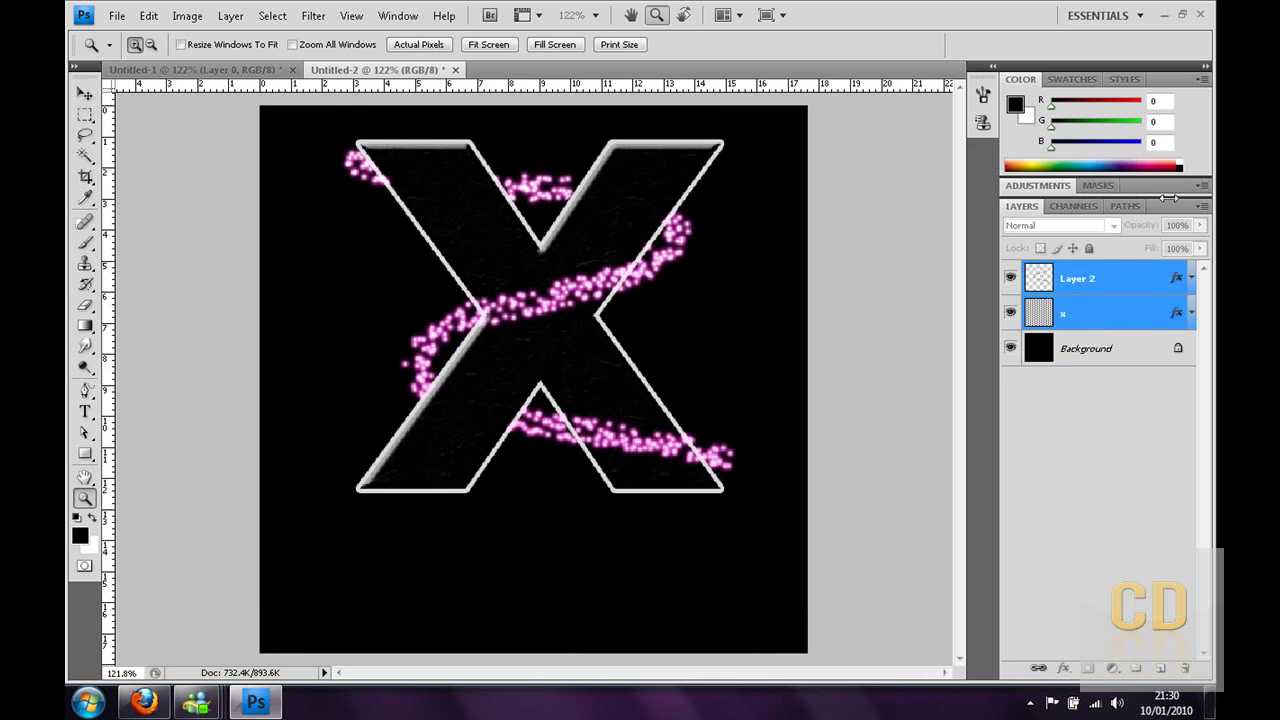
pyautogui.rightClick(1100, 278)
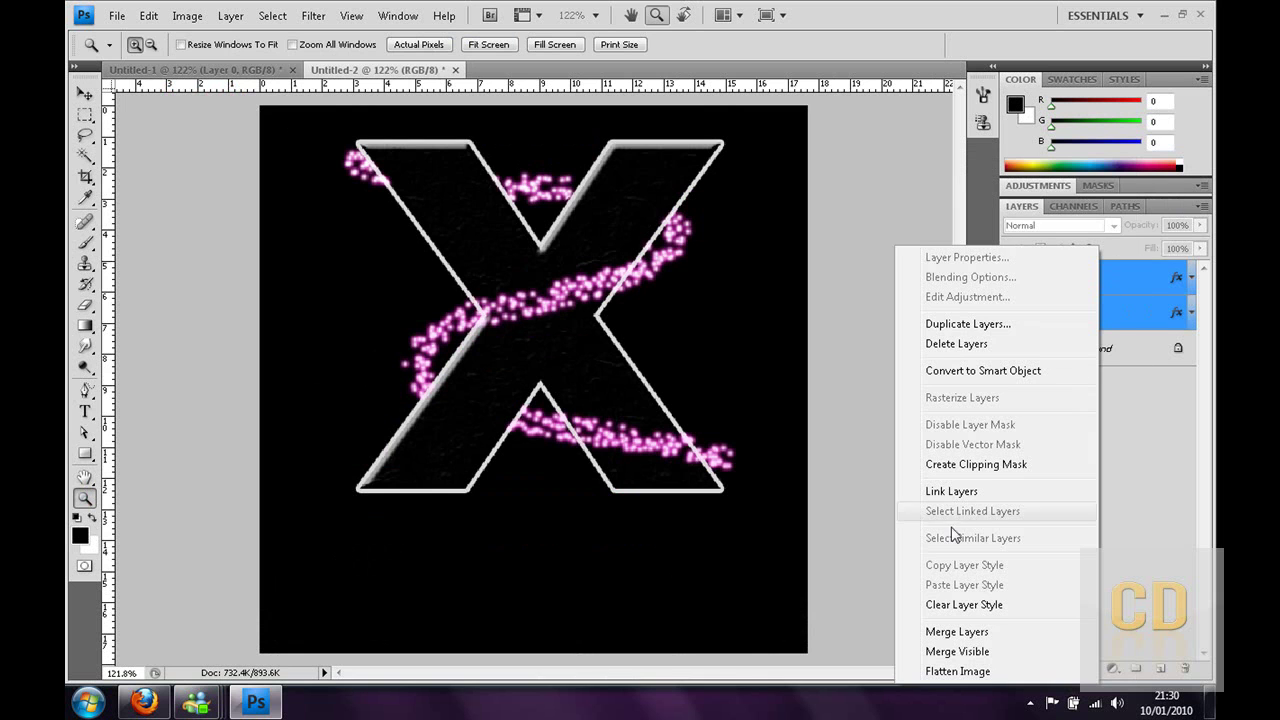
pyautogui.click(970, 630)
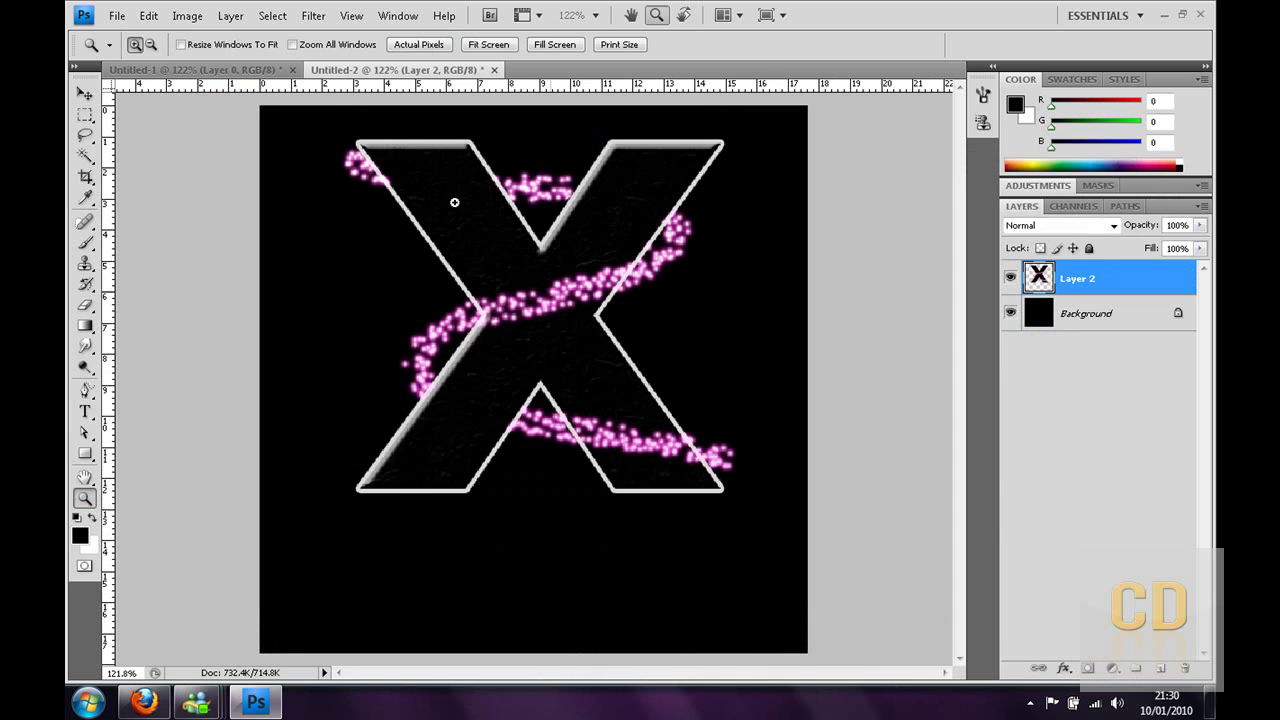
pyautogui.press('Left')
pyautogui.press('Left')
pyautogui.press('Left')
pyautogui.press('Left')
pyautogui.press('Up')
pyautogui.press('Up')
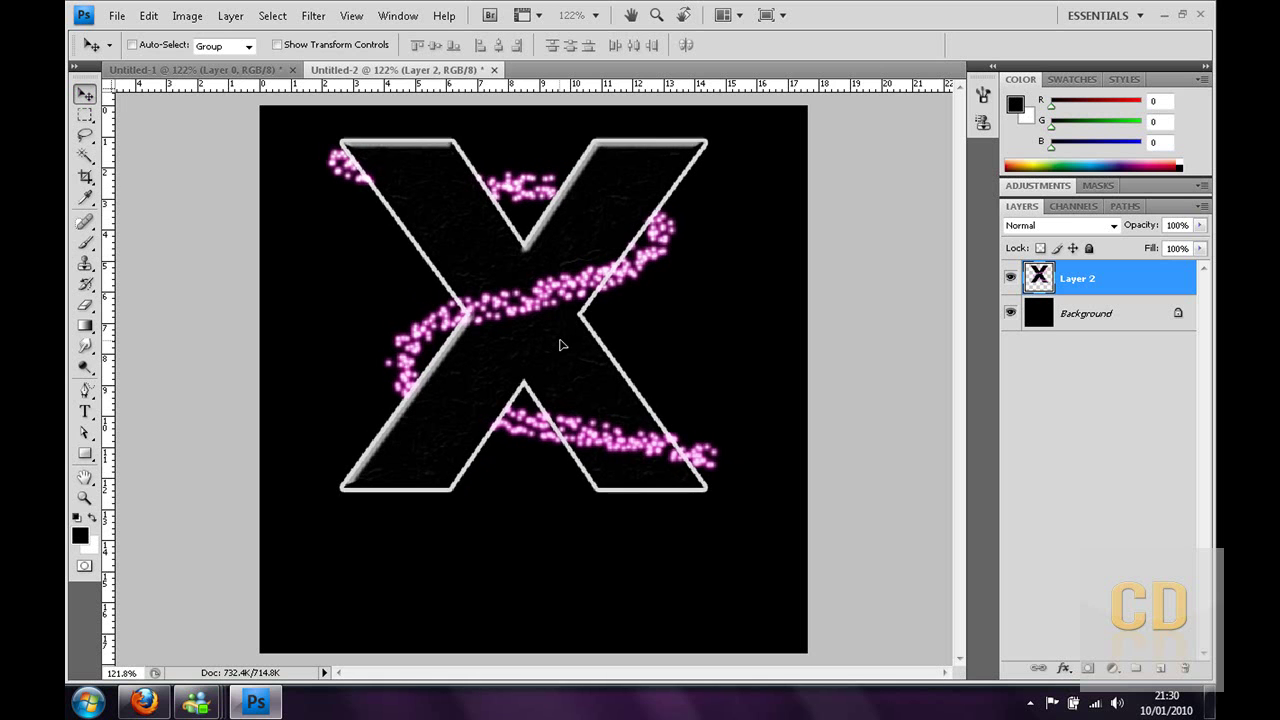
pyautogui.press('Right')
pyautogui.press('Right')
pyautogui.press('Right')
pyautogui.press('Right')
pyautogui.press('Right')
pyautogui.press('Right')
pyautogui.press('Down')
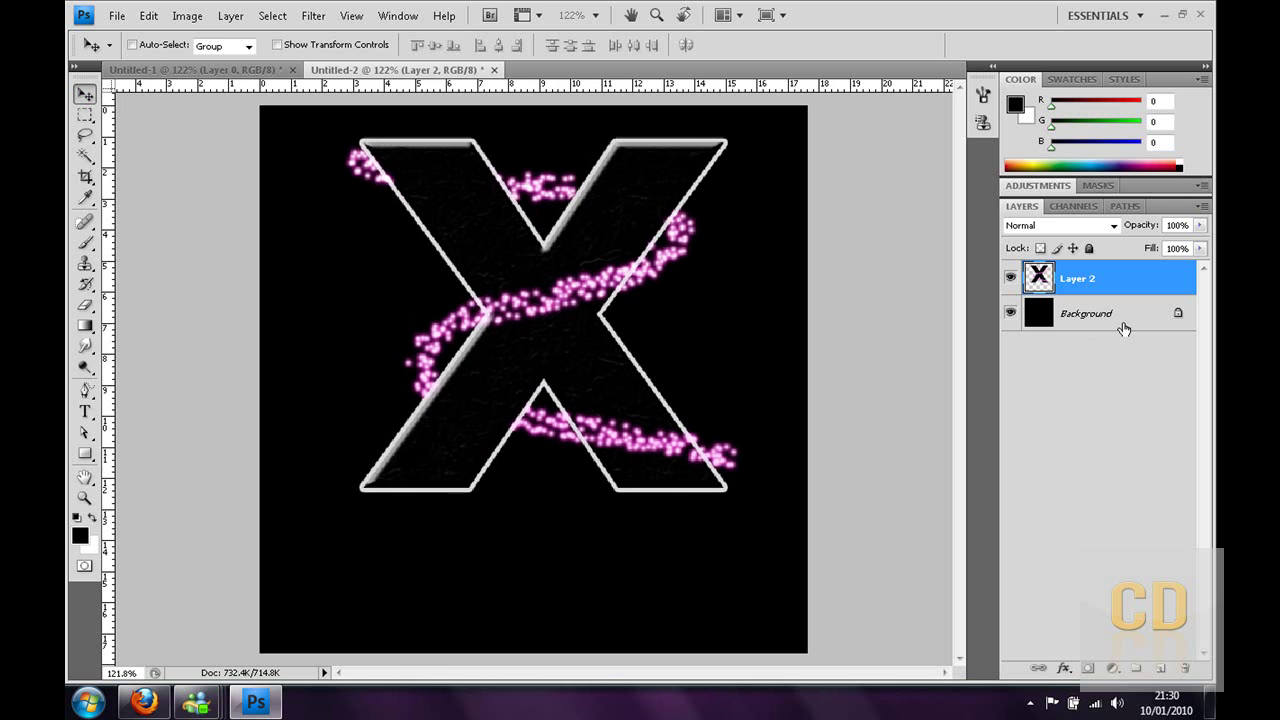
# Convert the locked Background into an editable Layer 0.
pyautogui.click(1150, 316)
pyautogui.doubleClick(1178, 316)
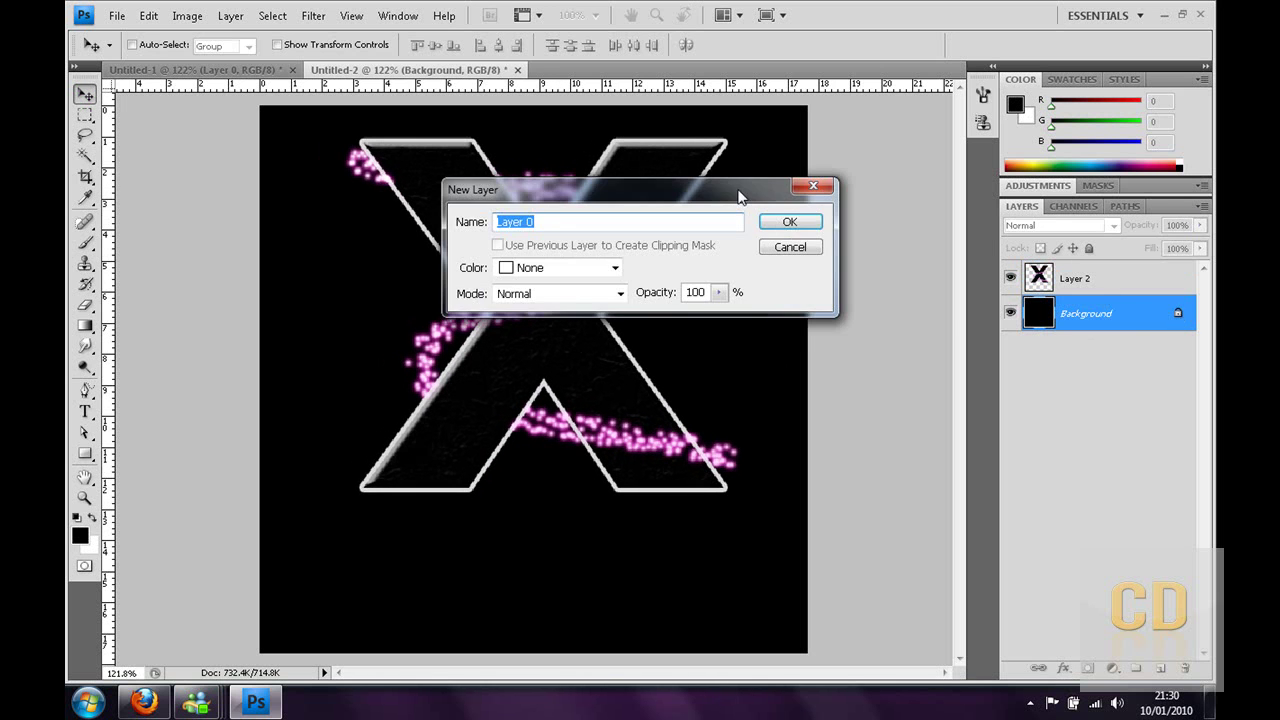
pyautogui.click(776, 221)
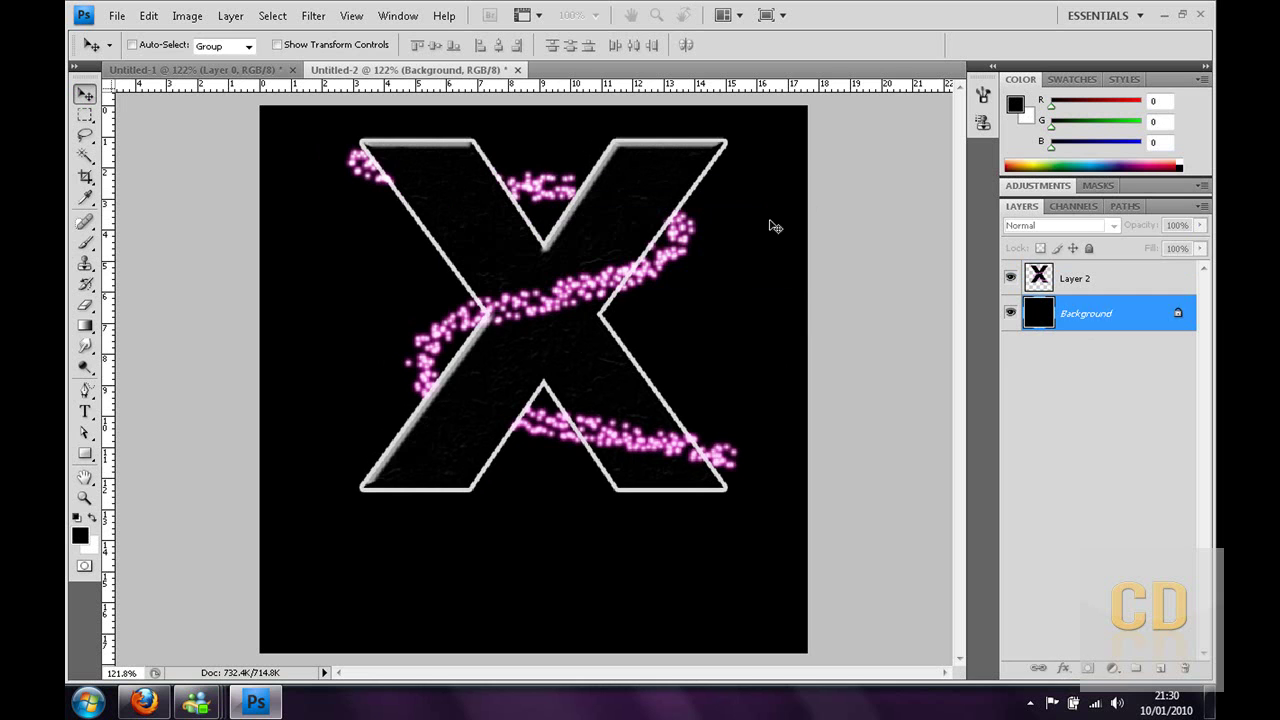
# Add a Gradient Overlay to Layer 0 and make its left stop a very dark purple.
pyautogui.rightClick(1101, 314)
pyautogui.click(1040, 277)
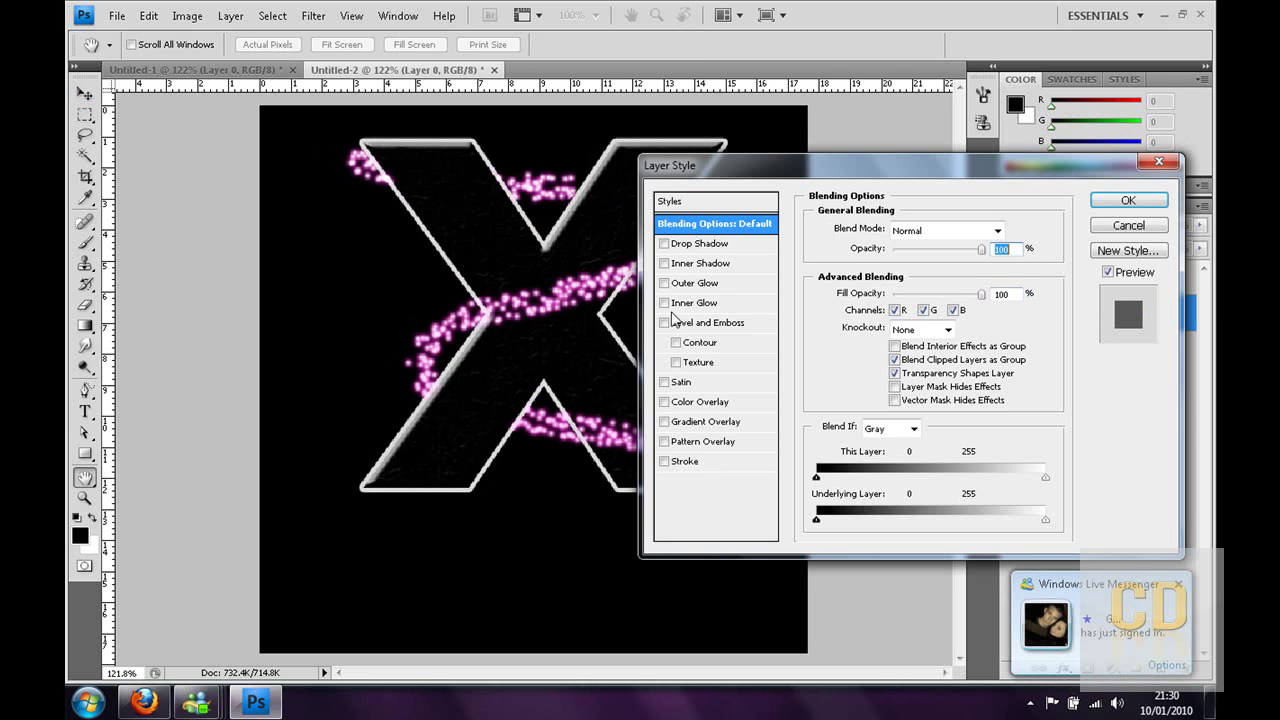
pyautogui.click(690, 421)
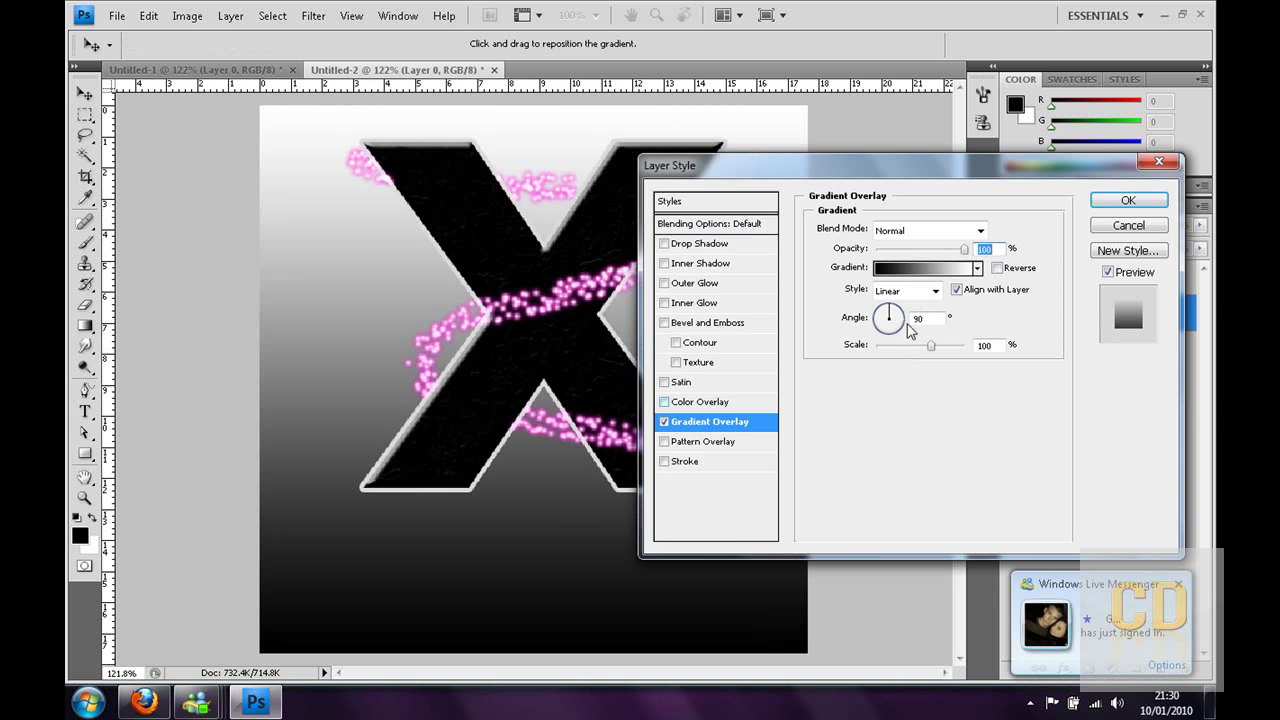
pyautogui.click(925, 268)
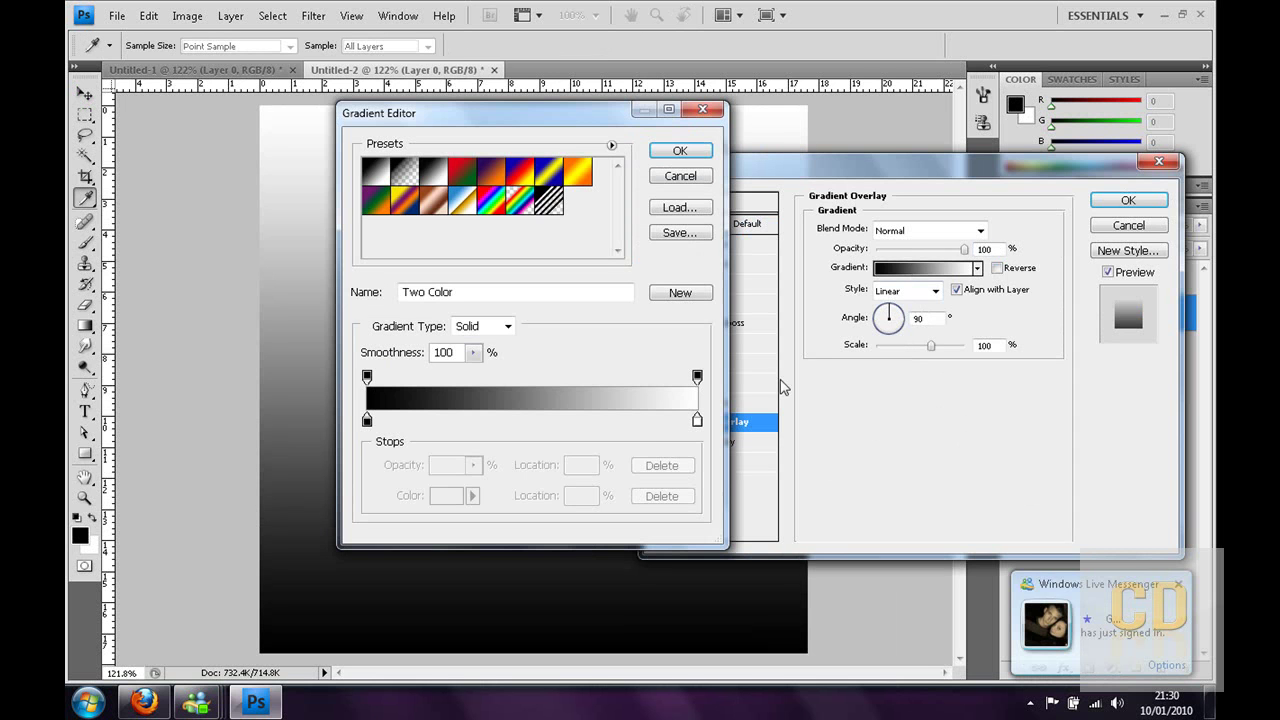
pyautogui.doubleClick(367, 420)
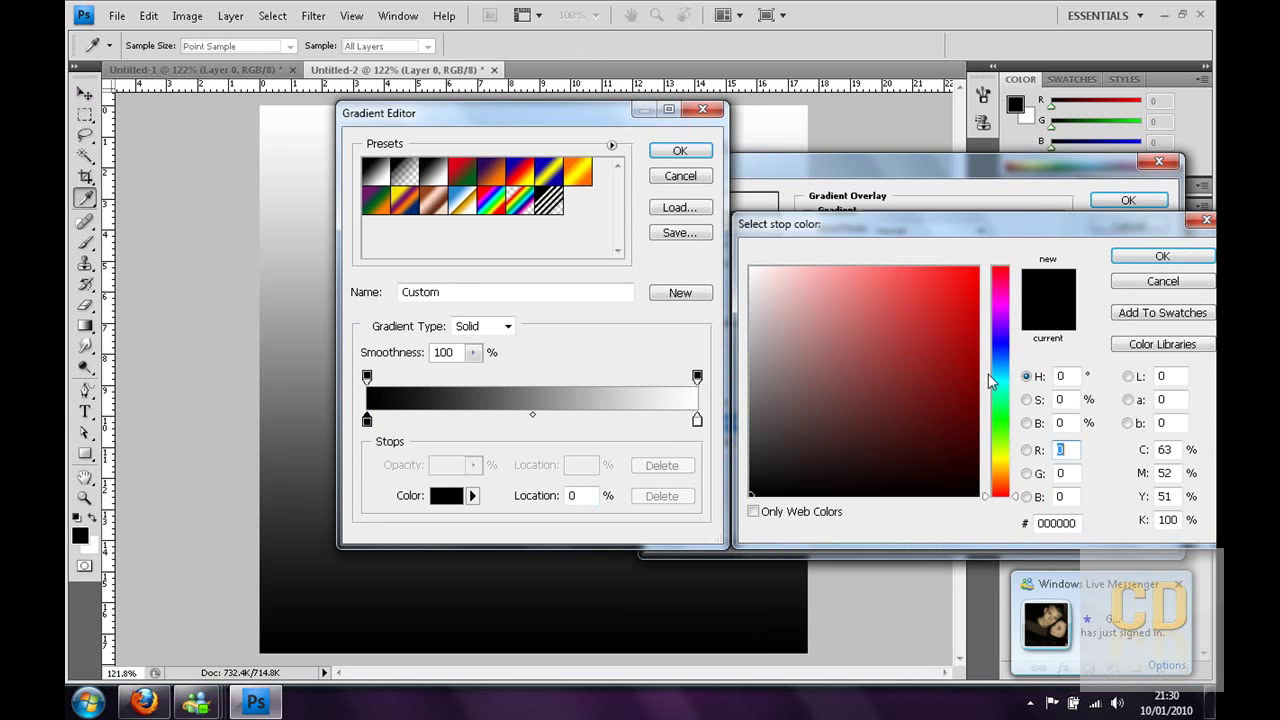
pyautogui.moveTo(1005, 330); pyautogui.dragTo(1003, 300)
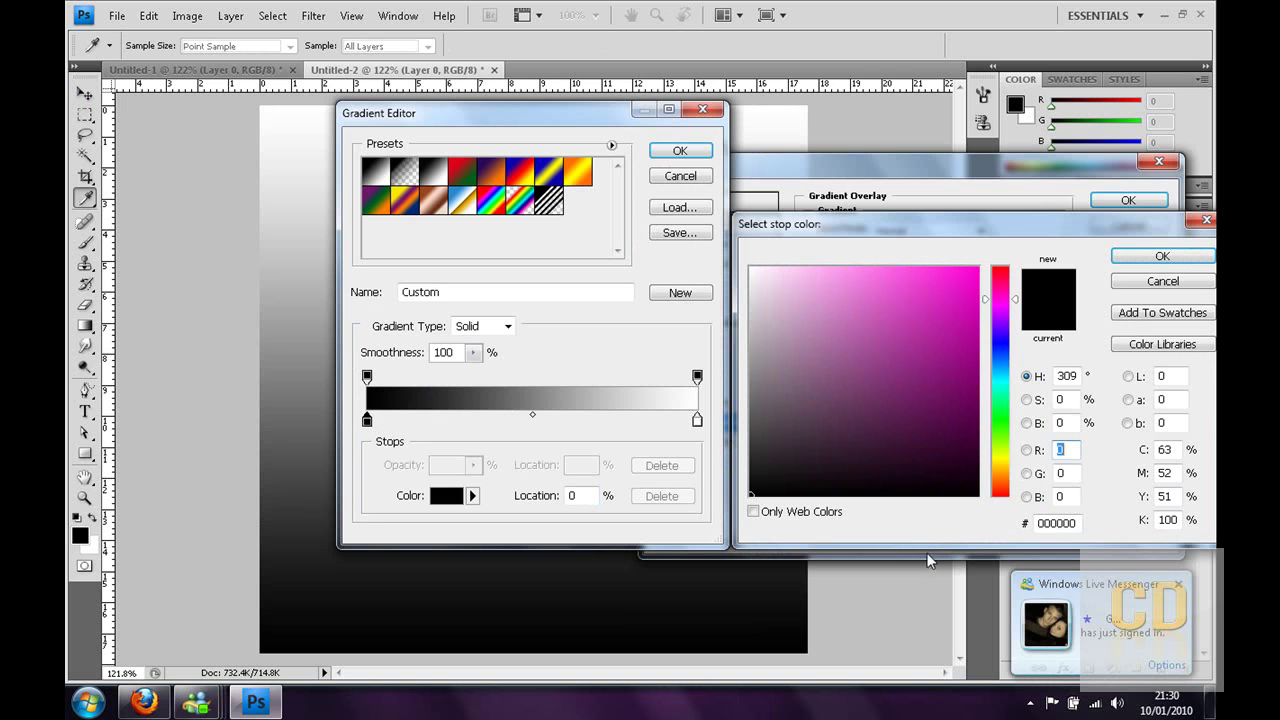
pyautogui.moveTo(962, 474); pyautogui.dragTo(978, 476)
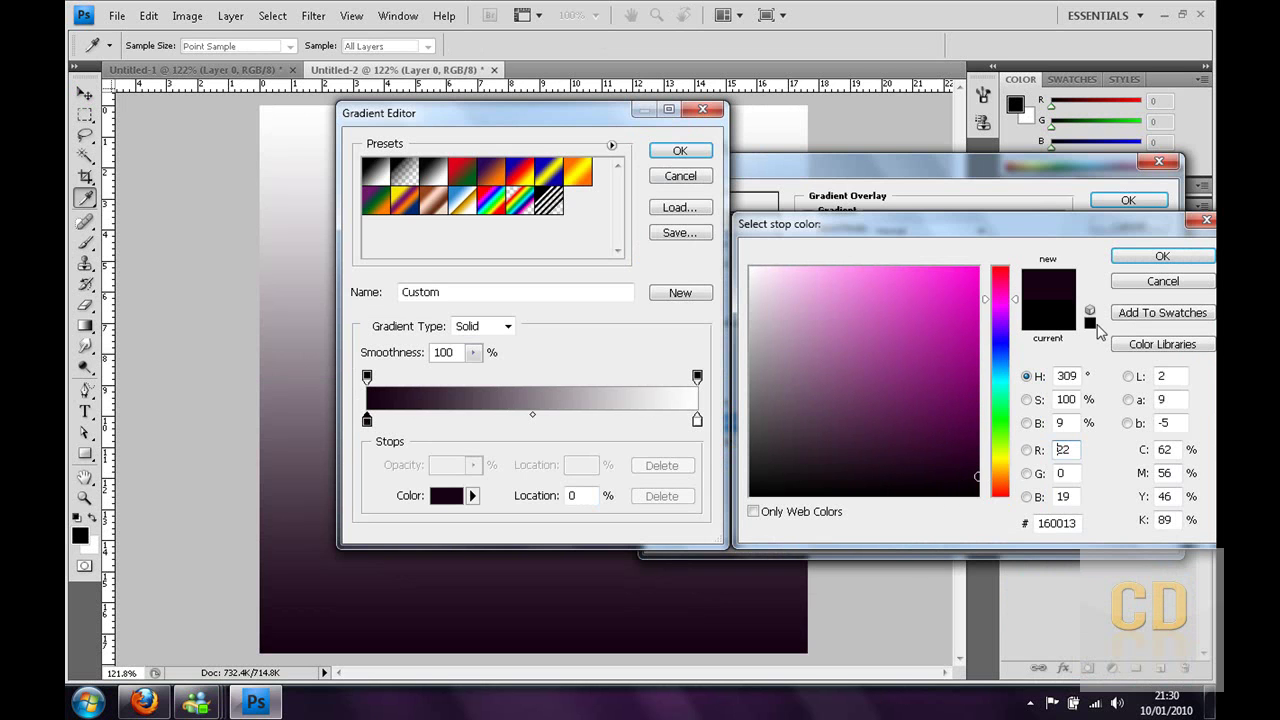
pyautogui.click(1160, 257)
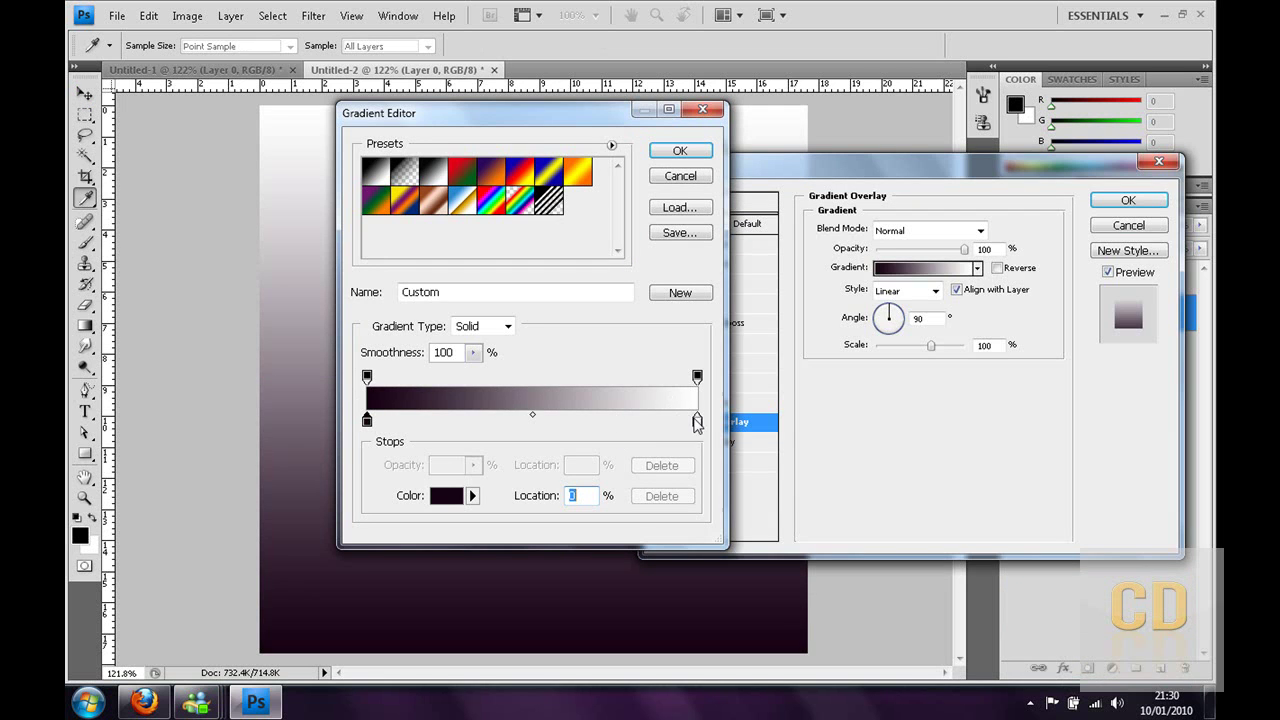
# Set the right gradient stop to a very dark purple and apply the overlay.
pyautogui.click(697, 420)
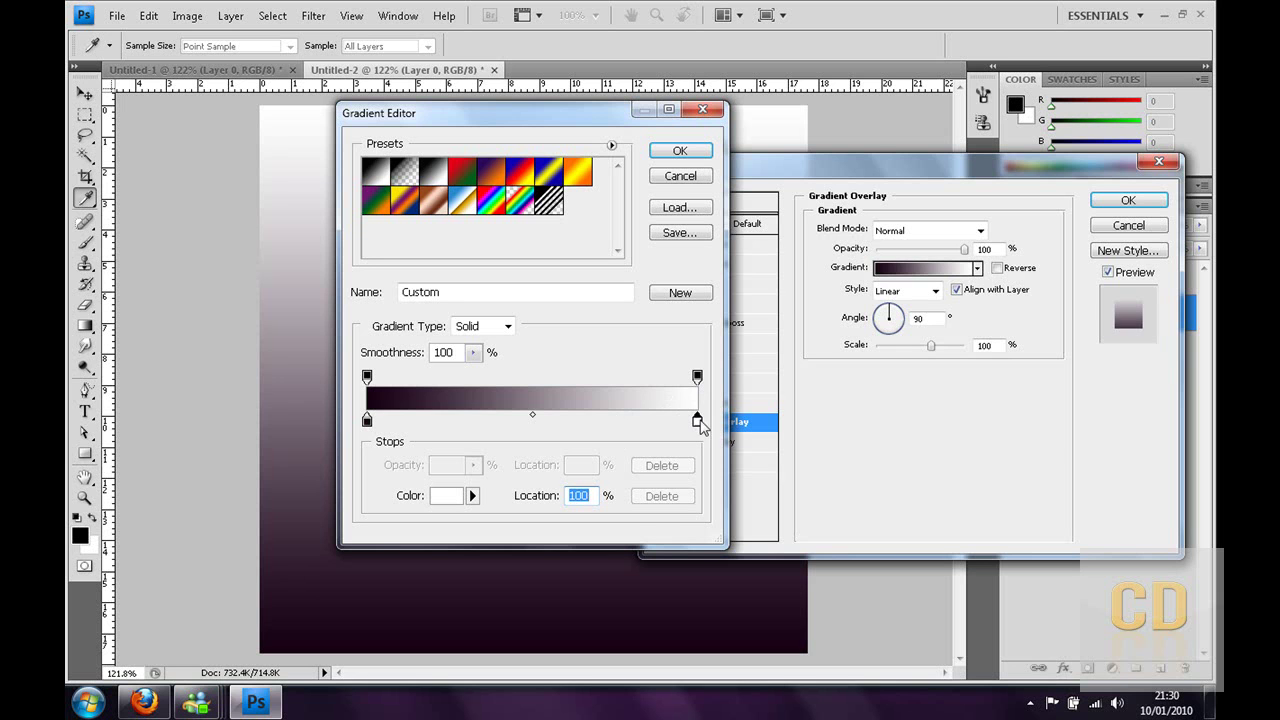
pyautogui.doubleClick(697, 420)
pyautogui.moveTo(806, 442); pyautogui.dragTo(643, 604)
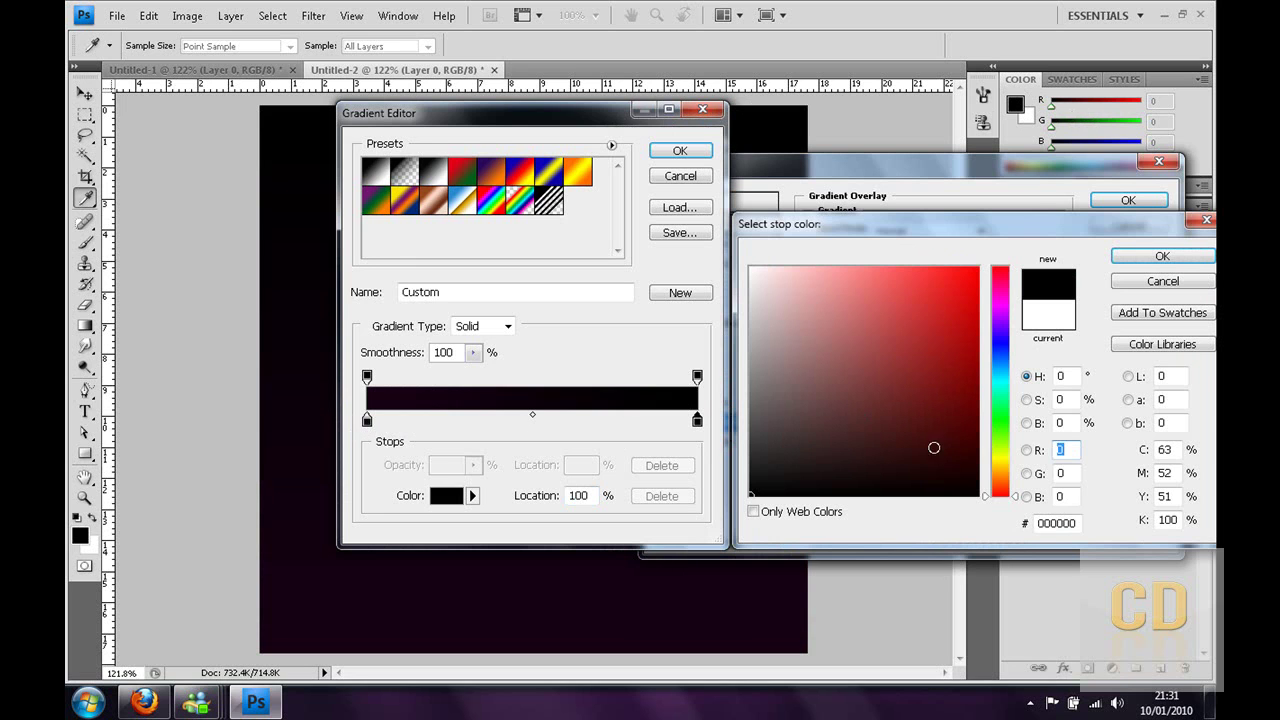
pyautogui.moveTo(993, 397); pyautogui.dragTo(1005, 308)
pyautogui.moveTo(966, 481); pyautogui.dragTo(993, 487)
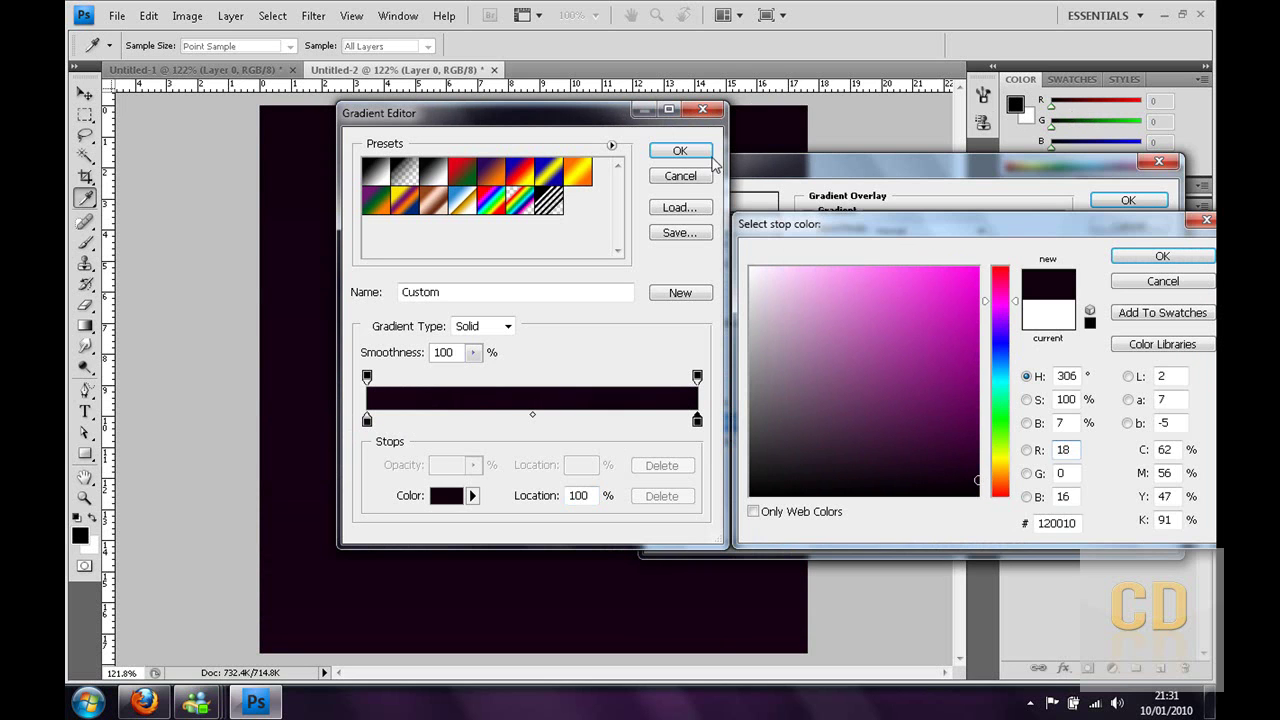
pyautogui.press('Tab')
pyautogui.click(1162, 256)
pyautogui.click(672, 150)
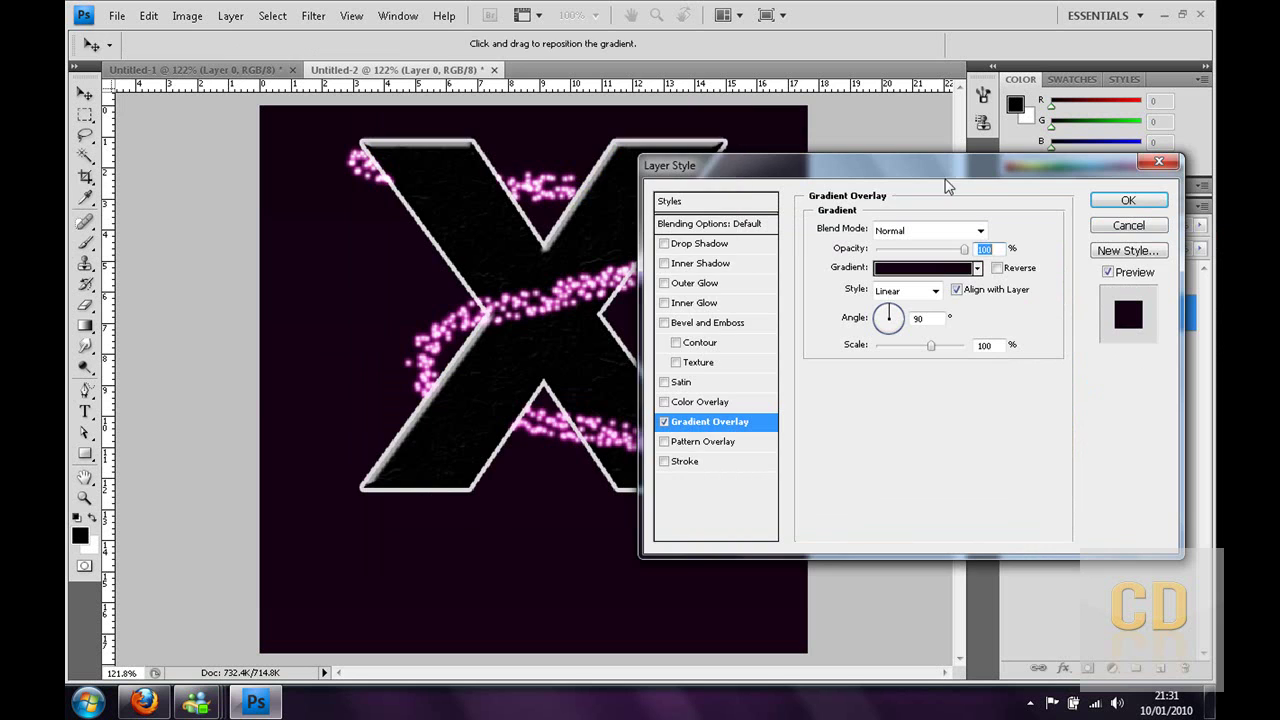
pyautogui.click(1128, 199)
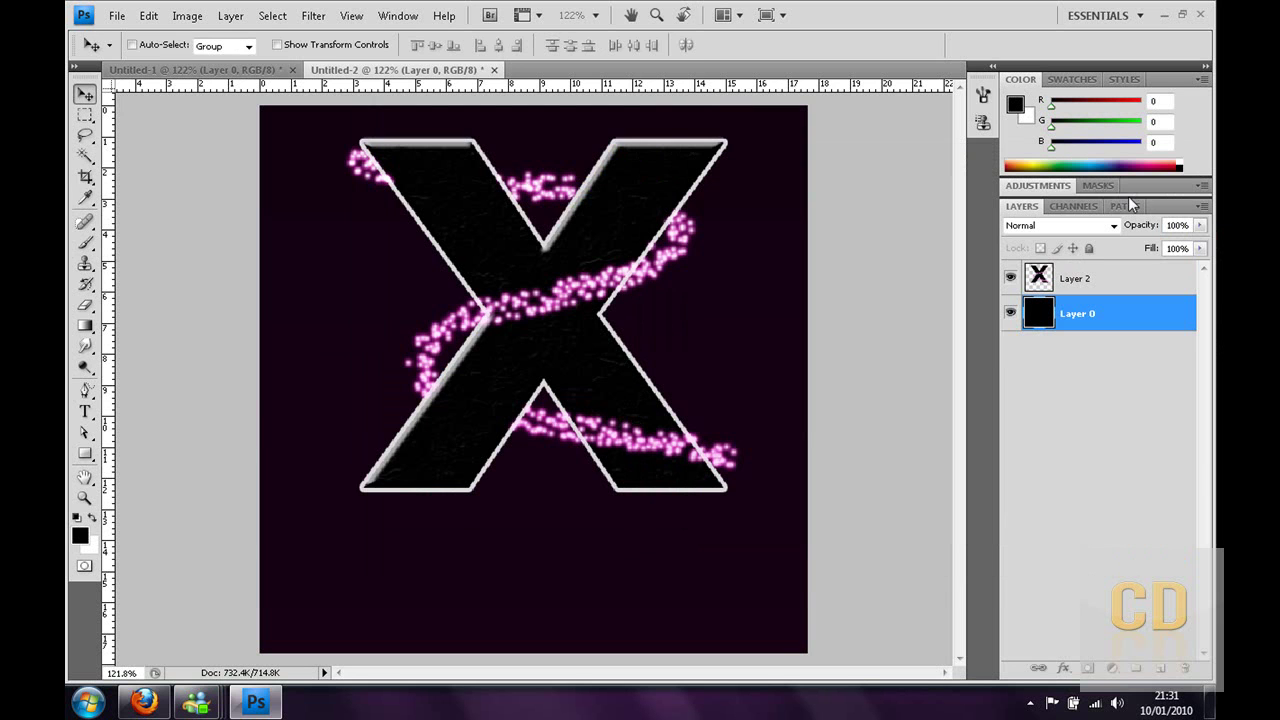
# Reopen Layer 0's gradient and change the right stop to black (0).
pyautogui.doubleClick(1176, 313)
pyautogui.click(895, 270)
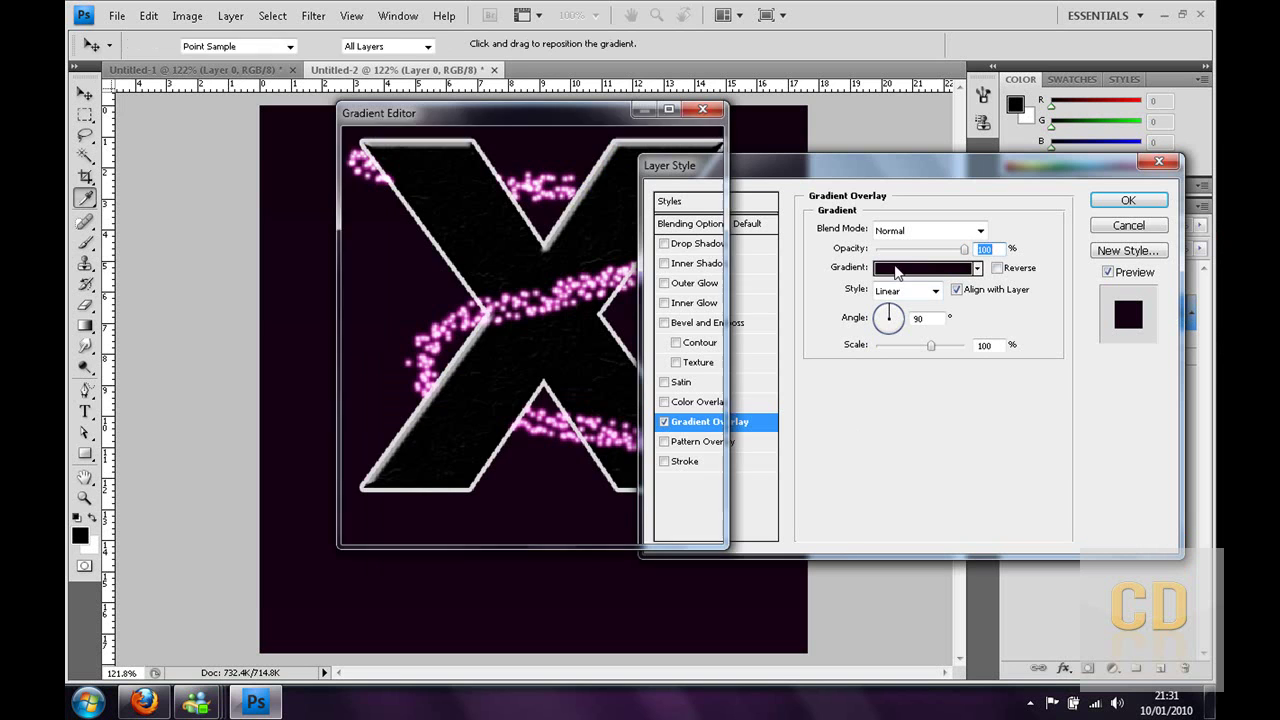
pyautogui.doubleClick(697, 421)
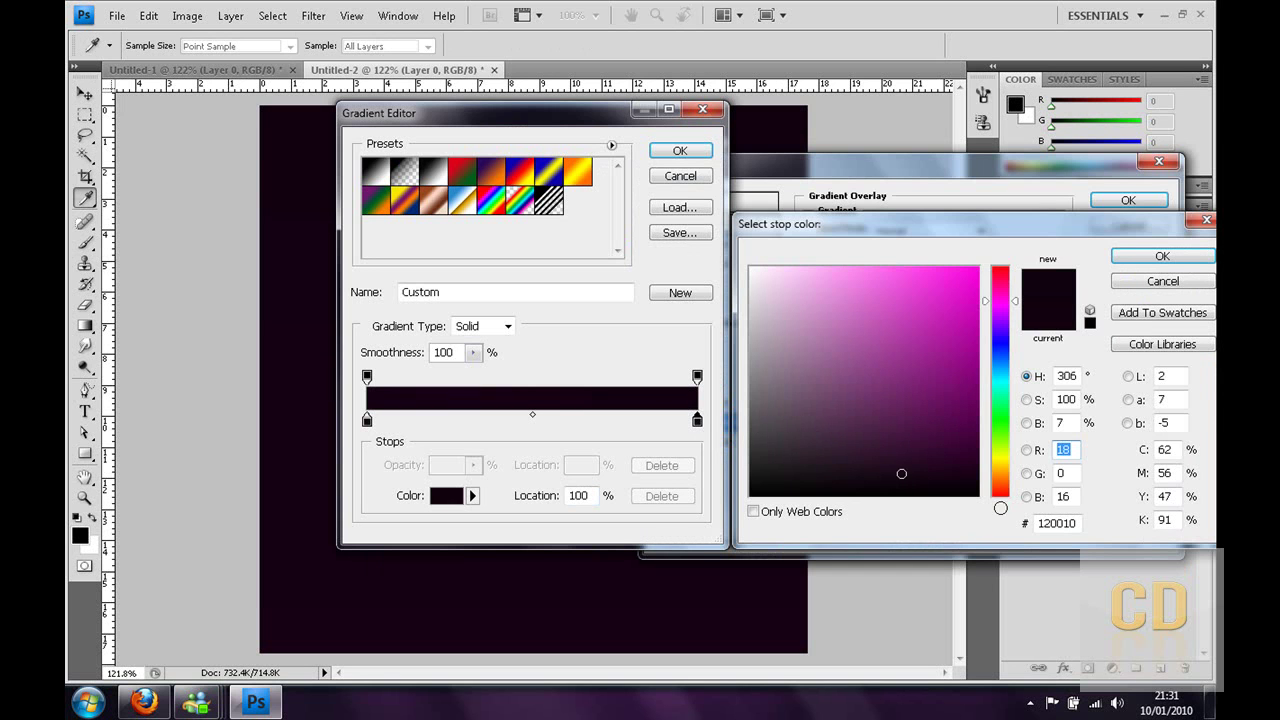
pyautogui.write('0')
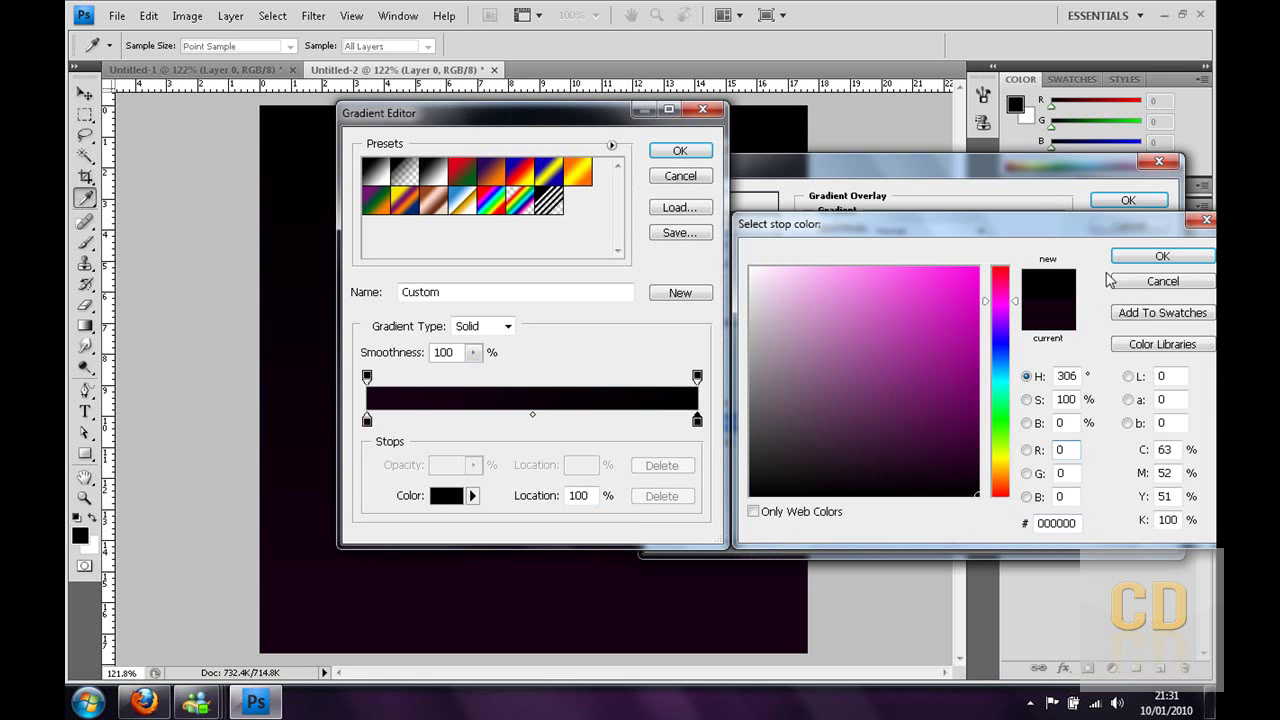
pyautogui.click(1114, 256)
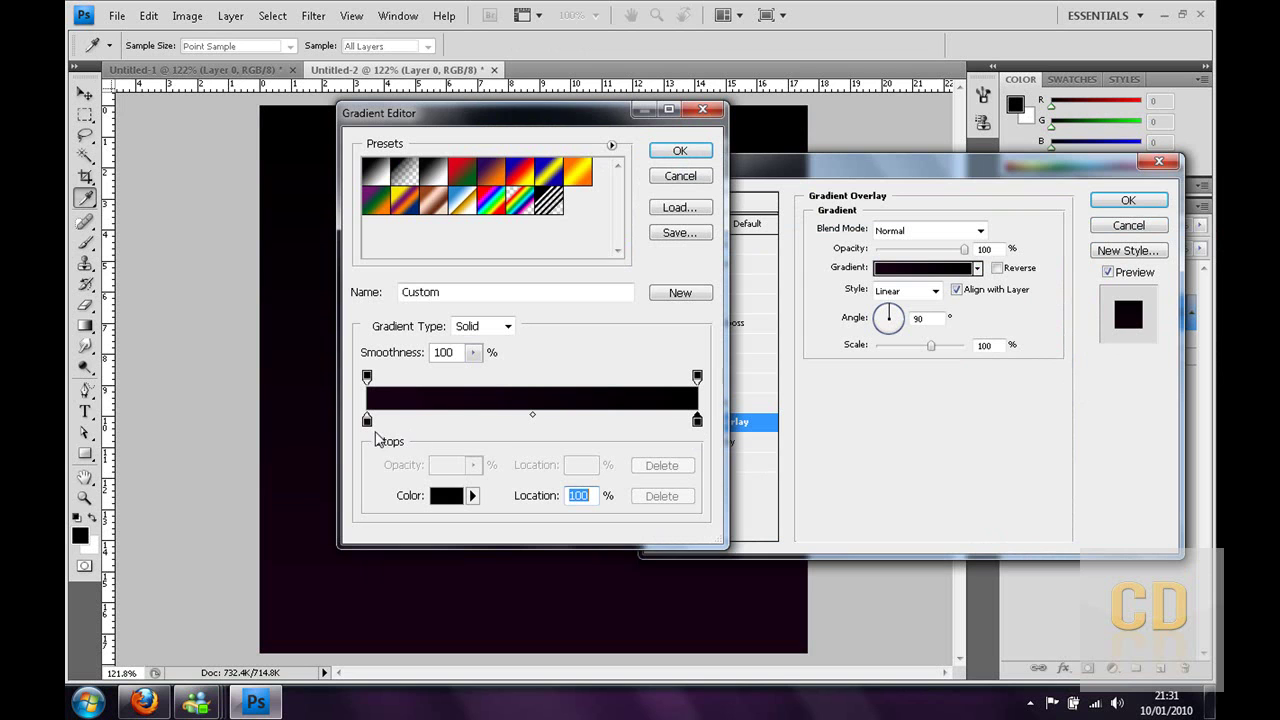
pyautogui.click(664, 154)
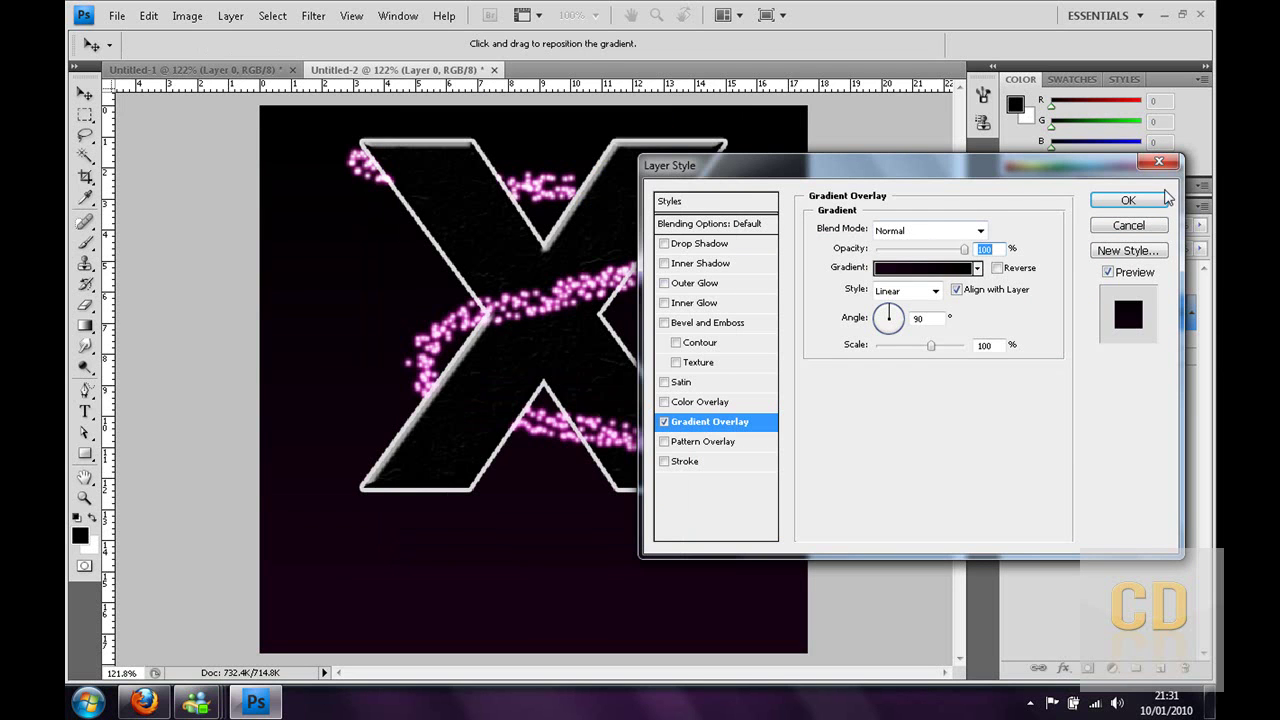
# Apply the updated gradient overlay and add a new empty layer above the X artwork.
pyautogui.click(1136, 201)
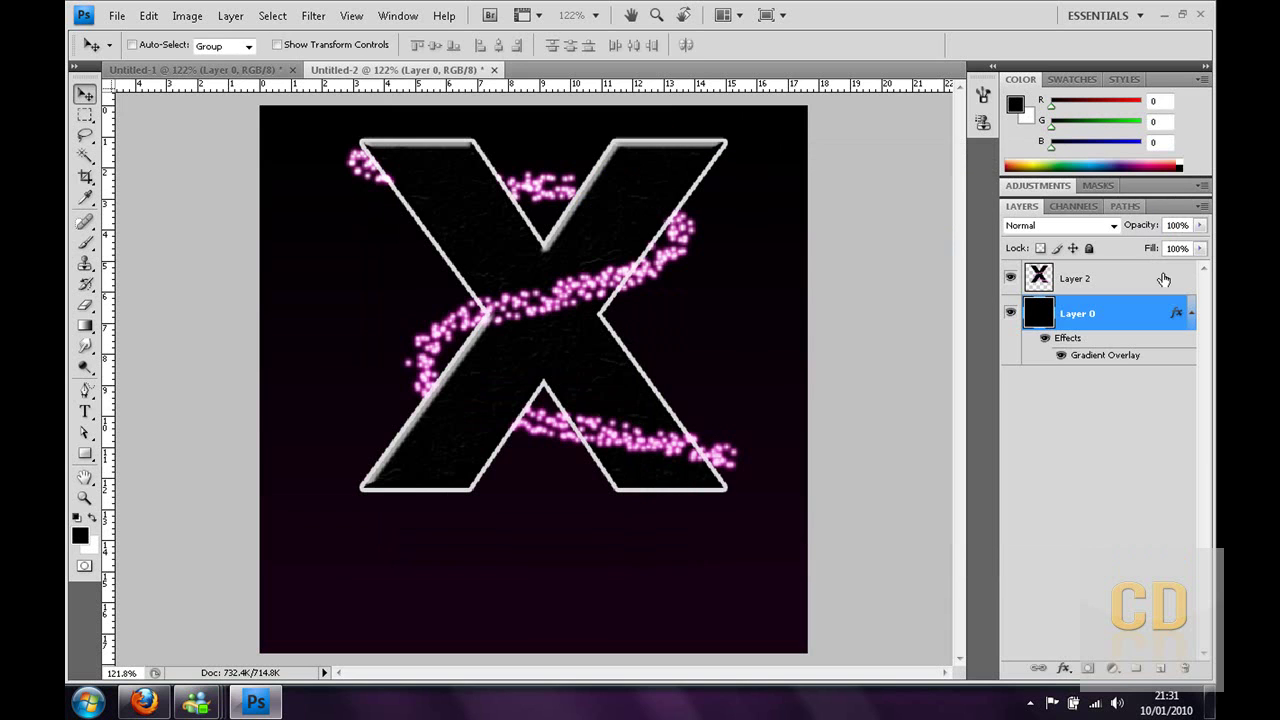
pyautogui.click(1078, 288)
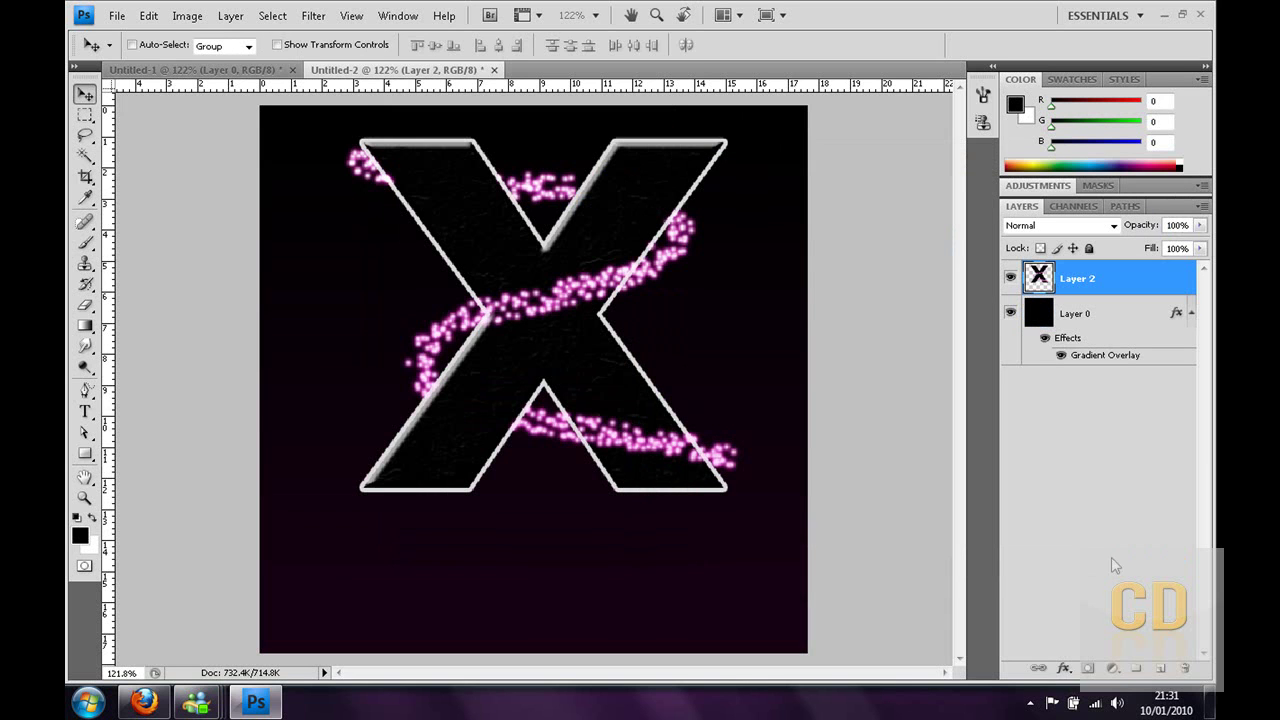
pyautogui.click(1158, 670)
# Type 'CHROME DESIGN' below the X and select the whole line.
pyautogui.click(85, 411)
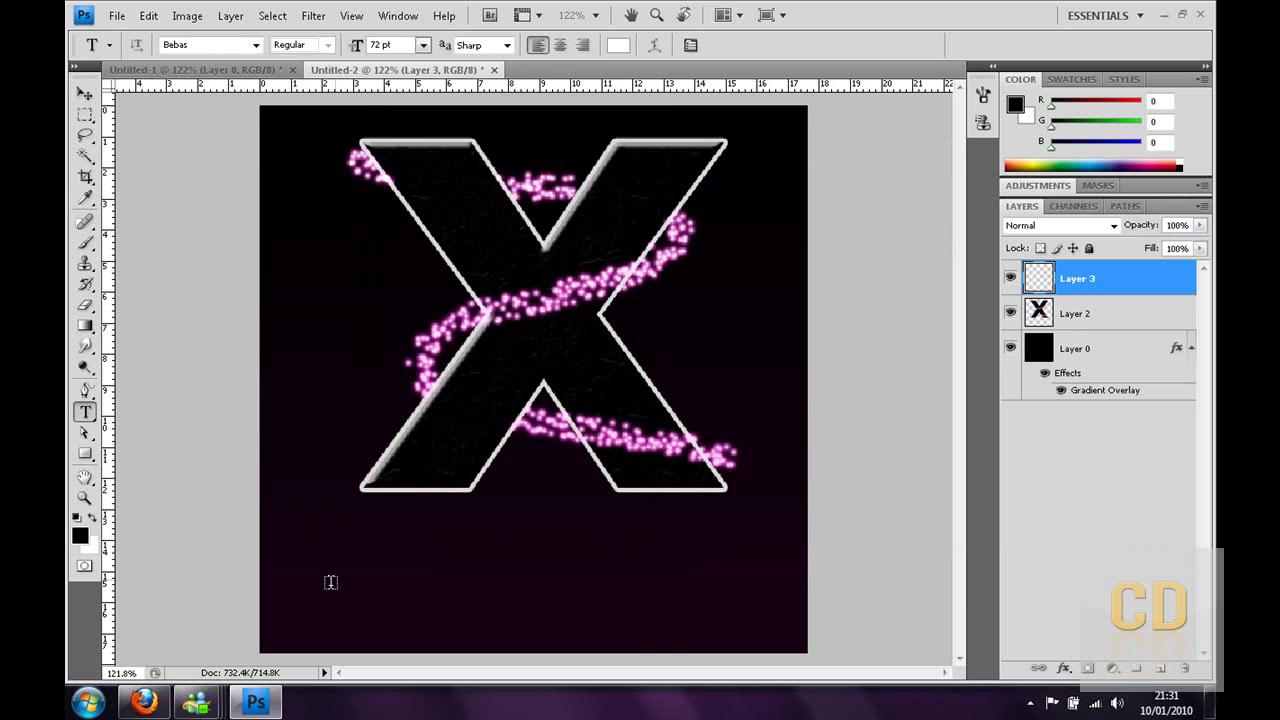
pyautogui.click(337, 604)
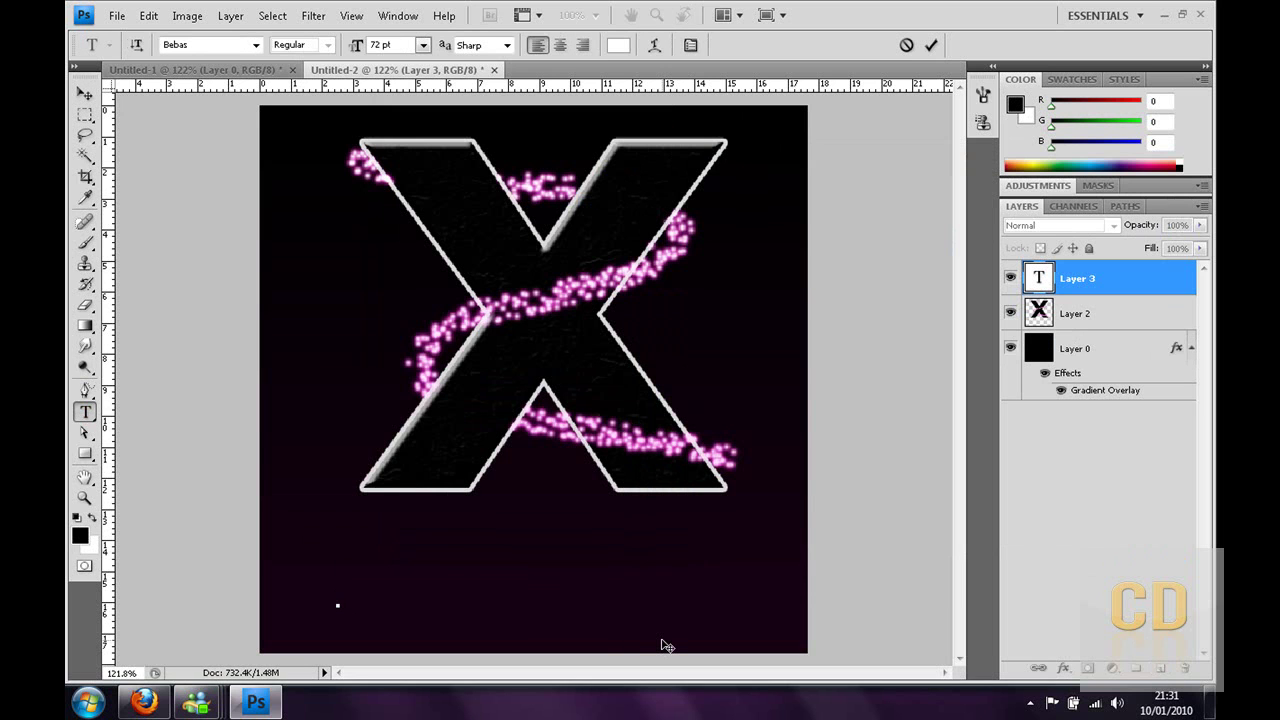
pyautogui.write('CHROME ')
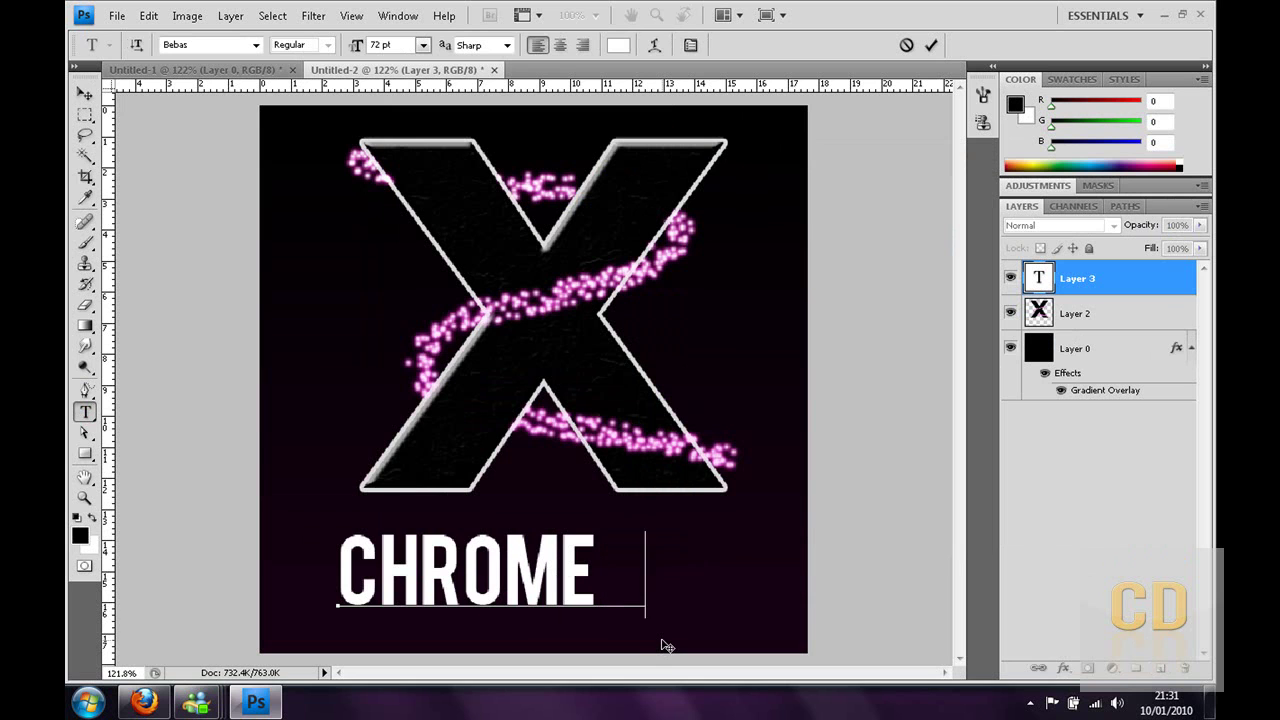
pyautogui.write('DESIGN')
pyautogui.doubleClick(648, 585)
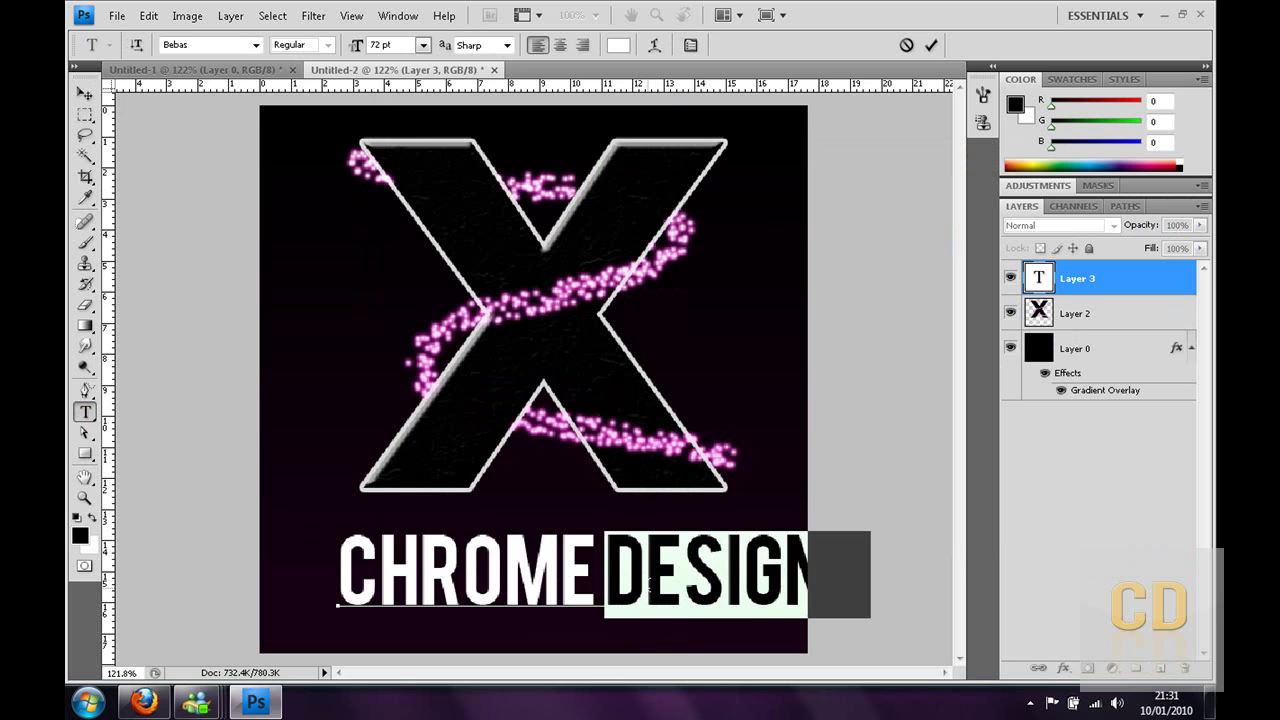
pyautogui.tripleClick(648, 585)
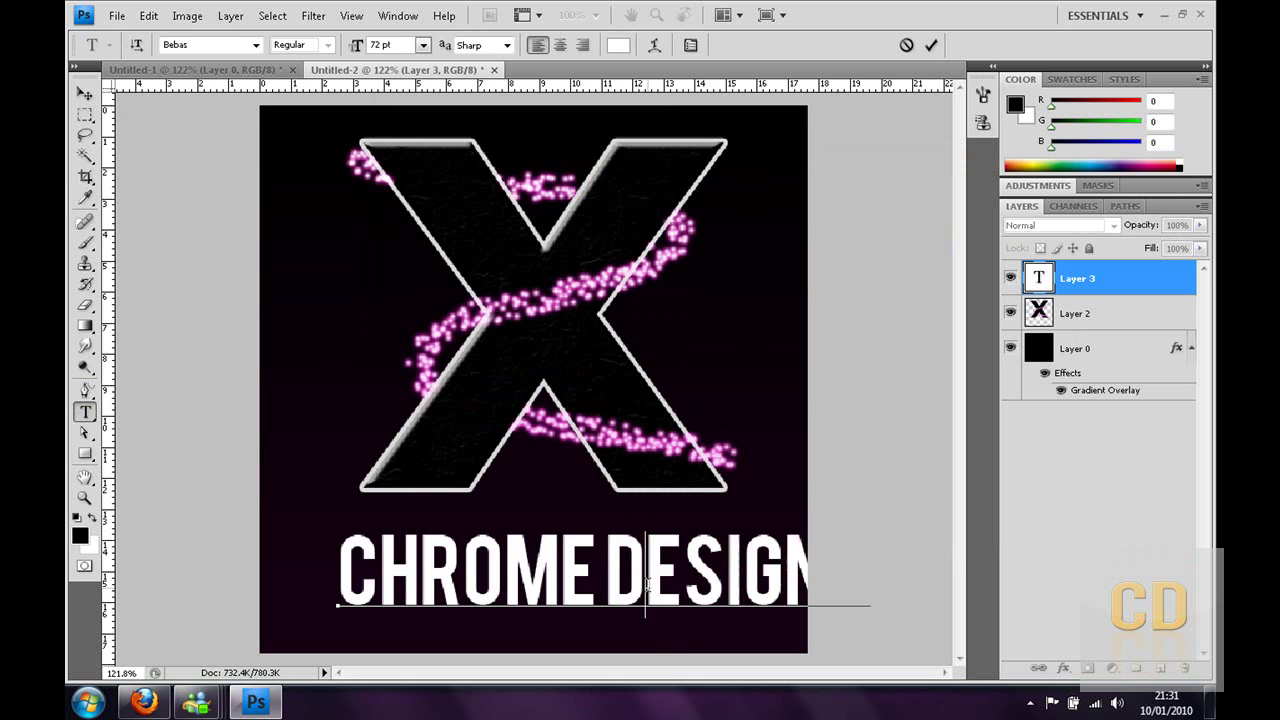
# Change the text font to BankGothic Lt BT.
pyautogui.click(210, 45)
pyautogui.write('B')
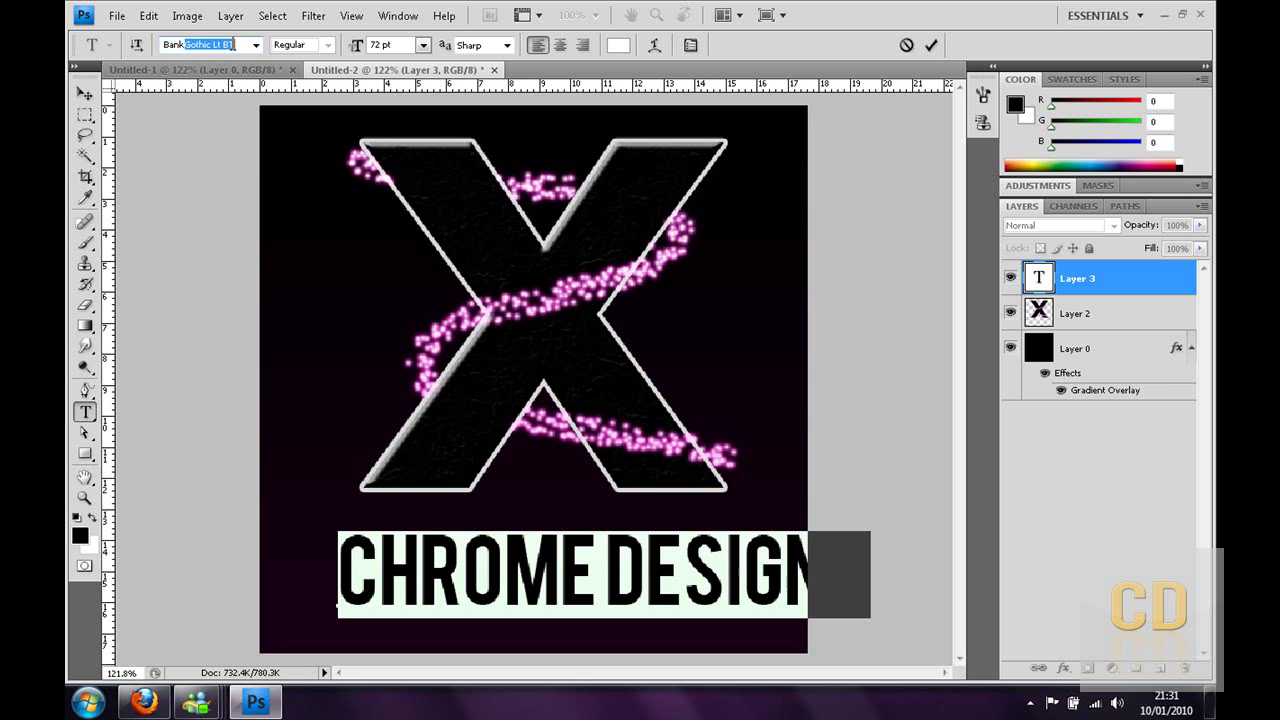
pyautogui.write('ank')
pyautogui.press('Return')
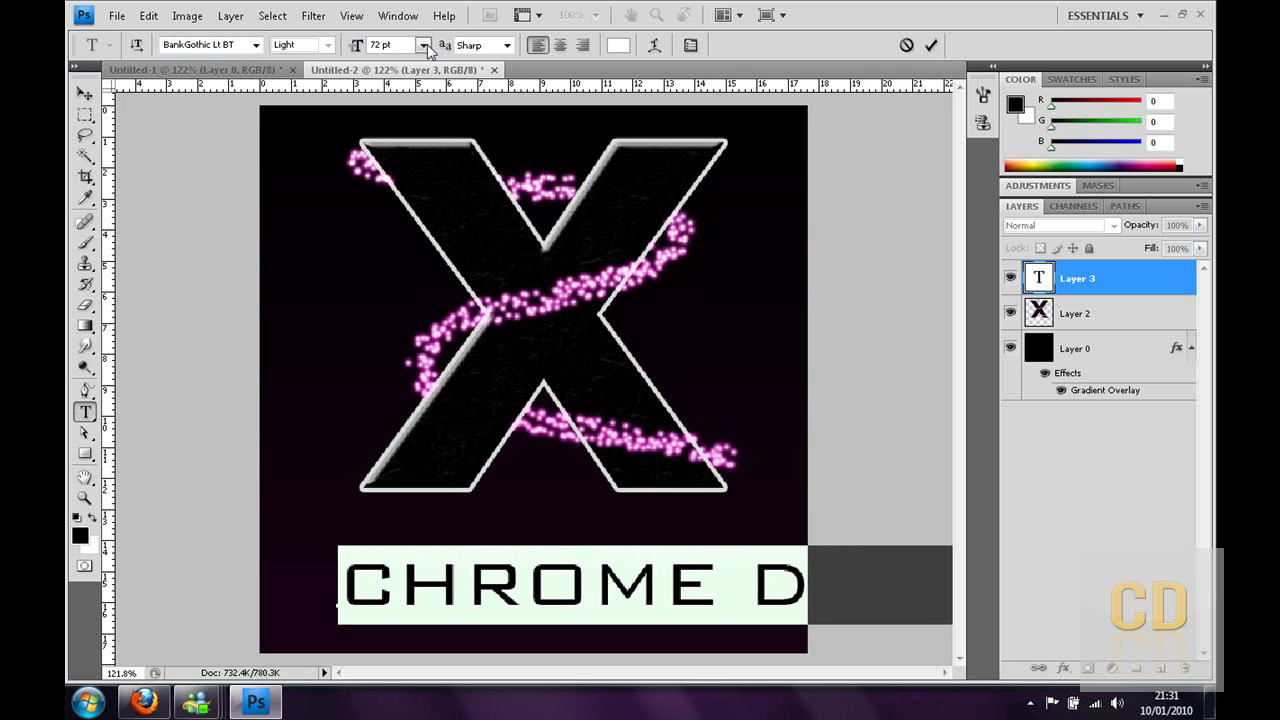
# Set the font size to 40 pt, commit the text, and nudge it up and left.
pyautogui.click(424, 45)
pyautogui.click(420, 289)
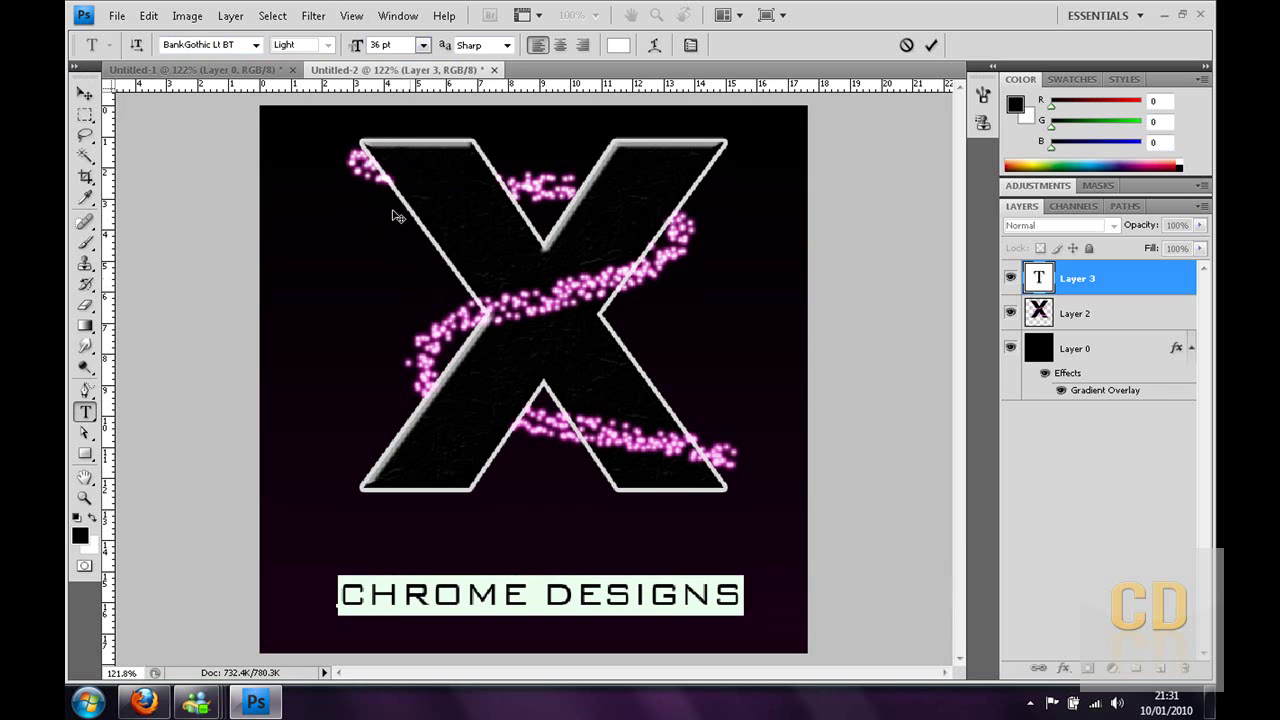
pyautogui.click(424, 45)
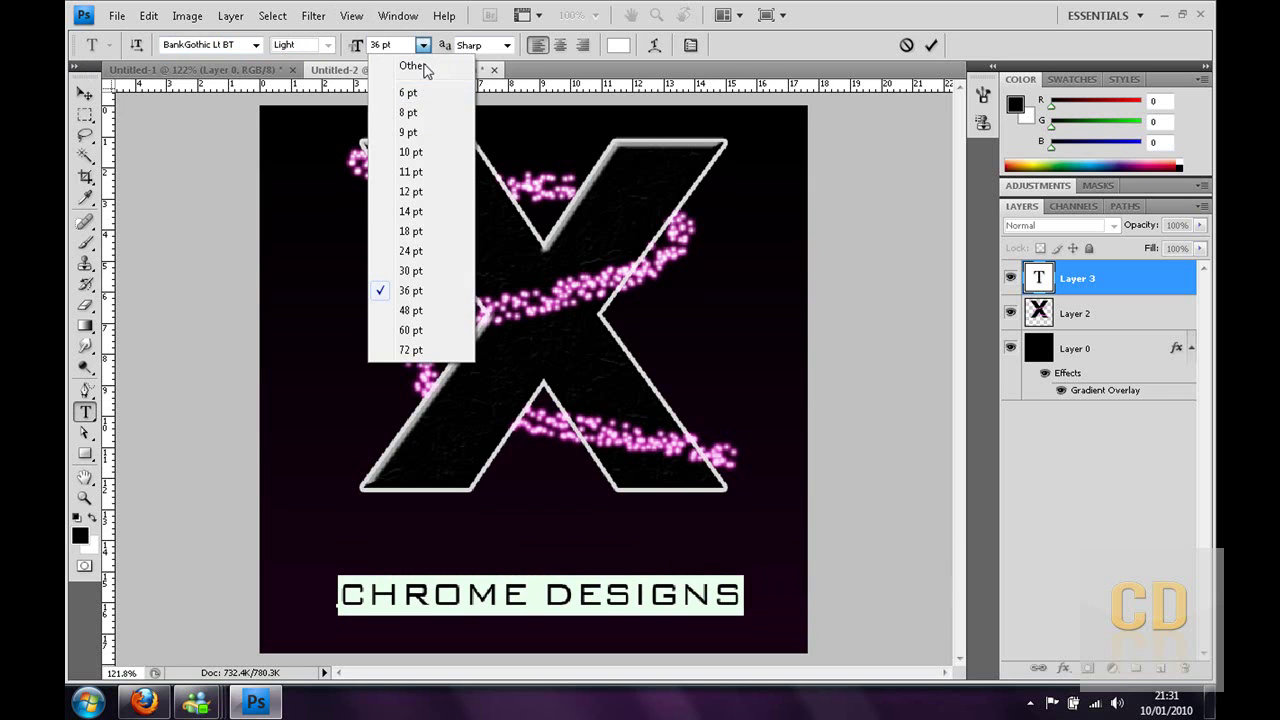
pyautogui.click(411, 311)
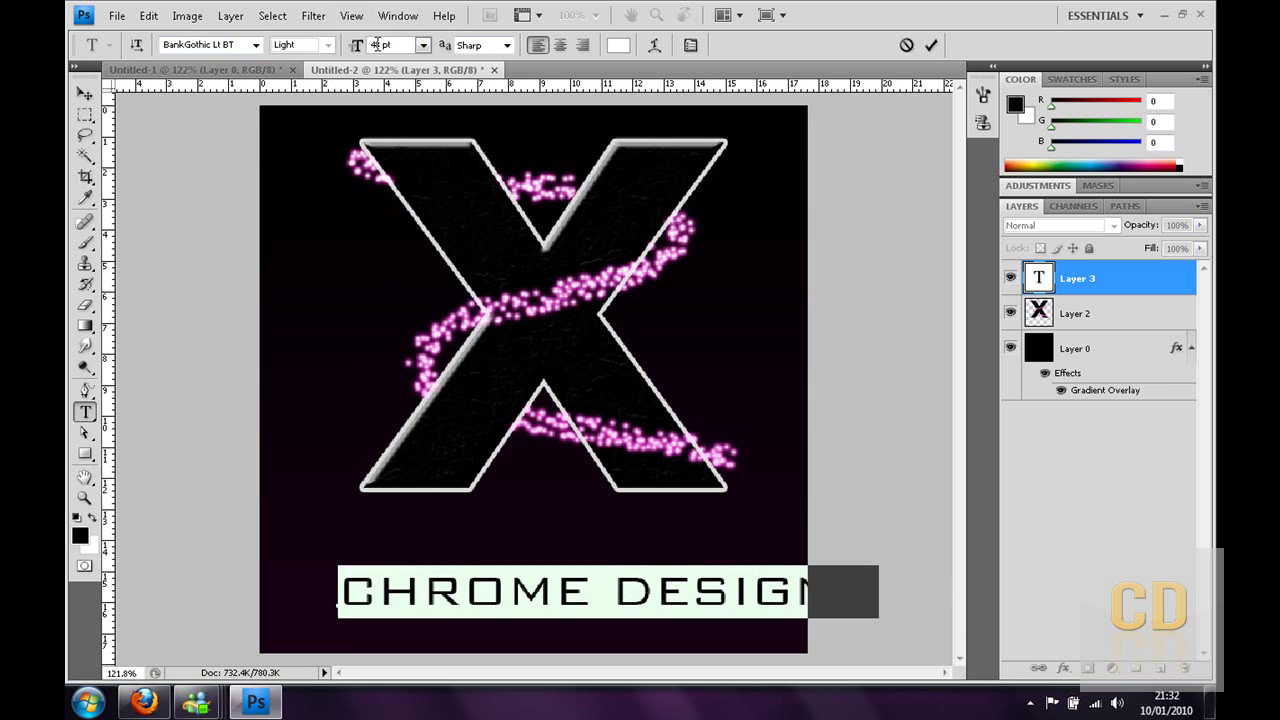
pyautogui.click(376, 45)
pyautogui.press('BackSpace')
pyautogui.press('Return')
pyautogui.write('40')
pyautogui.press('Return')
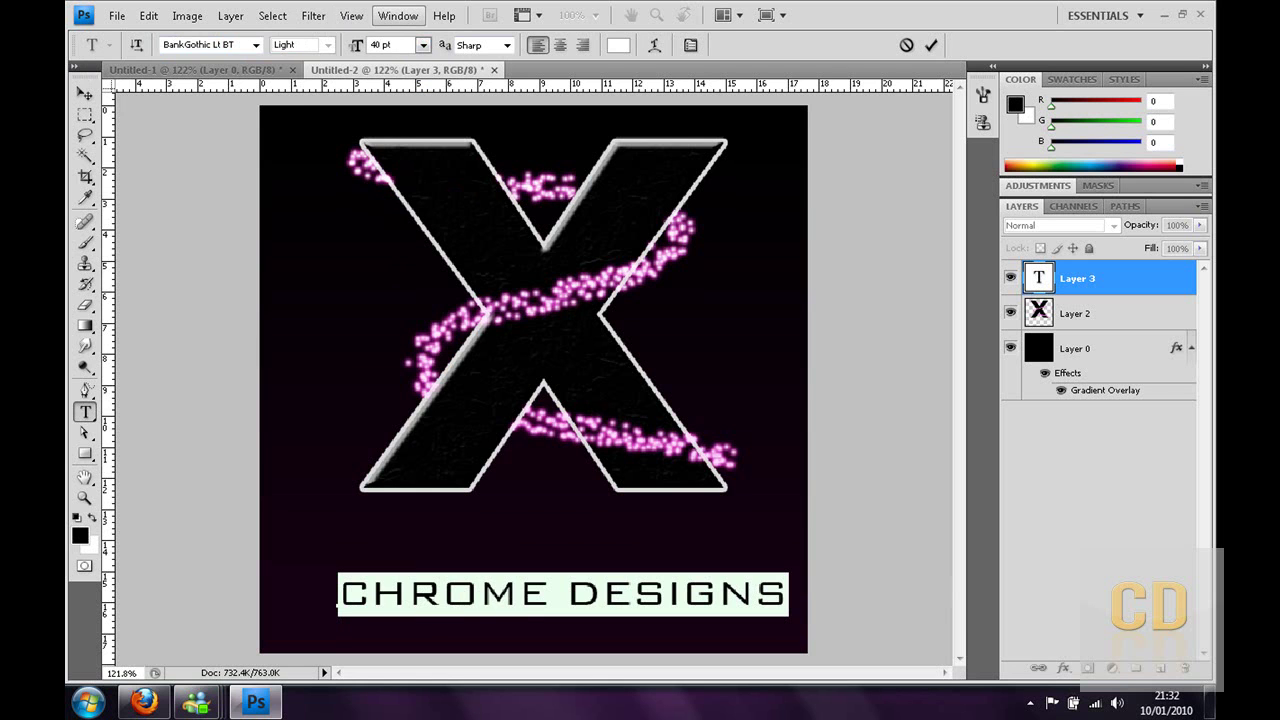
pyautogui.click(85, 93)
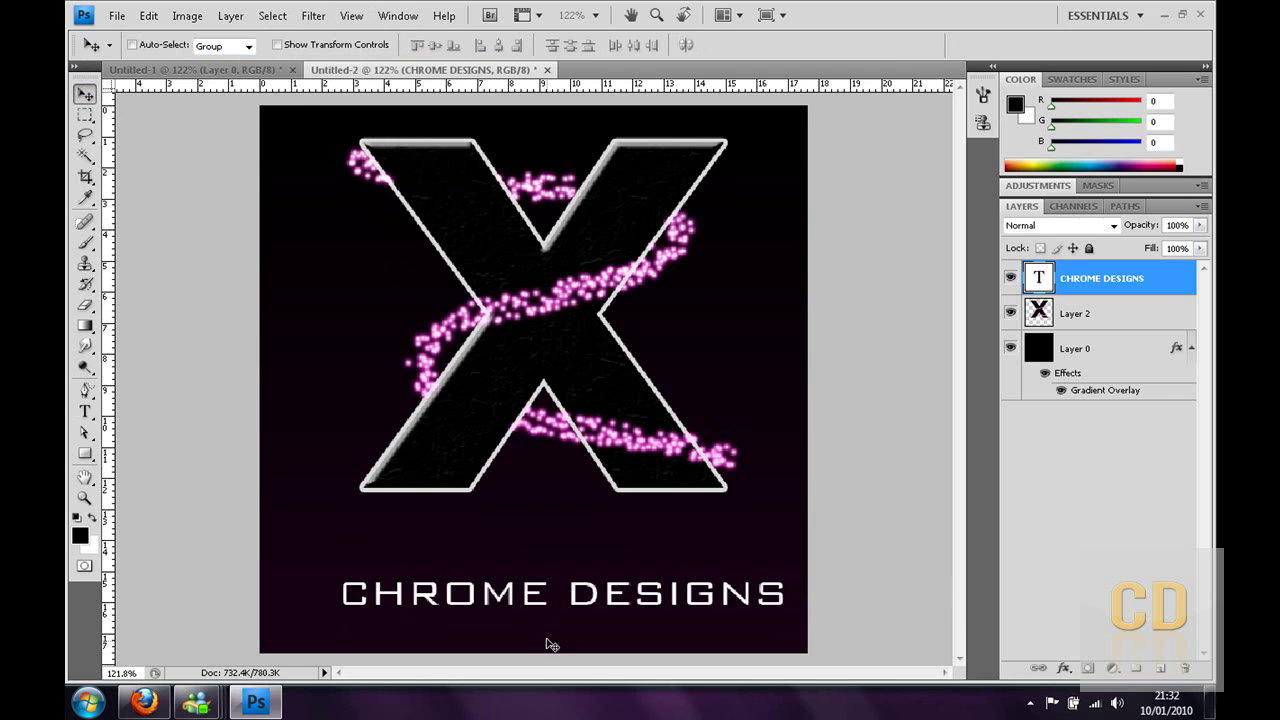
pyautogui.hotkey('shift', 'Left')
pyautogui.hotkey('shift', 'Up')
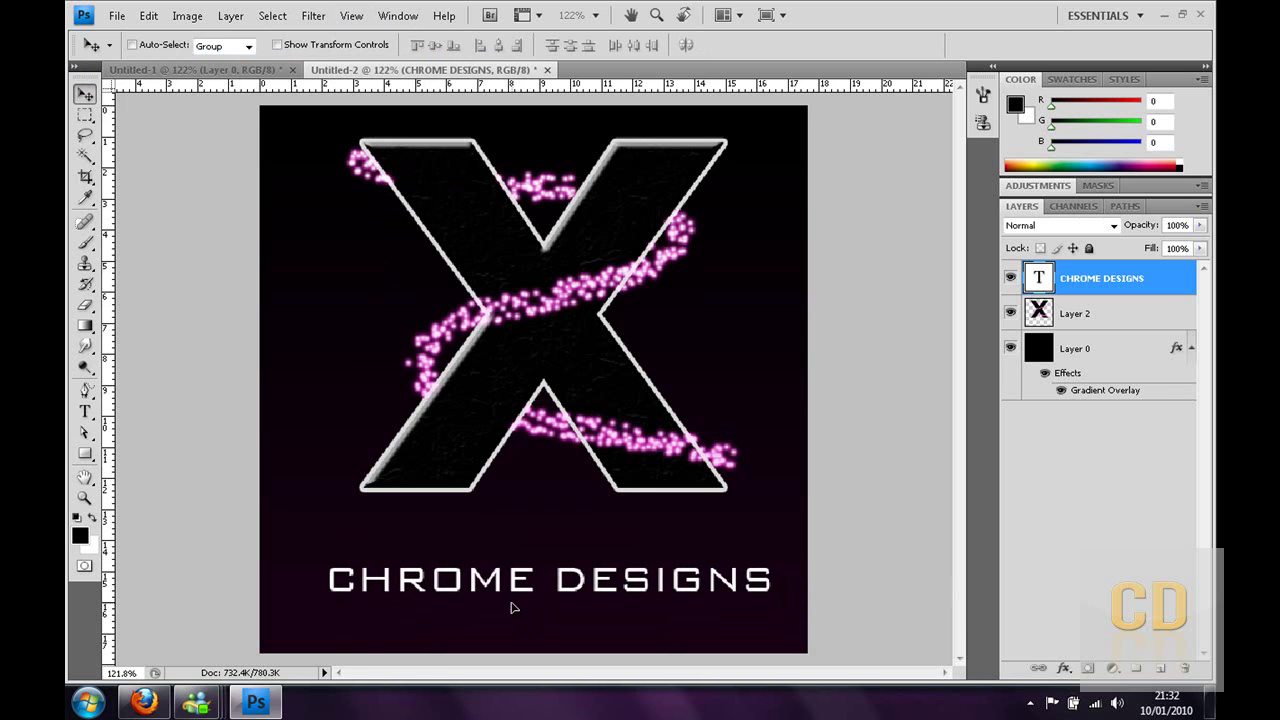
# Centre the text, duplicate its layer, flip the copy vertically and shift it below the original.
pyautogui.moveTo(512, 606); pyautogui.dragTo(504, 598)
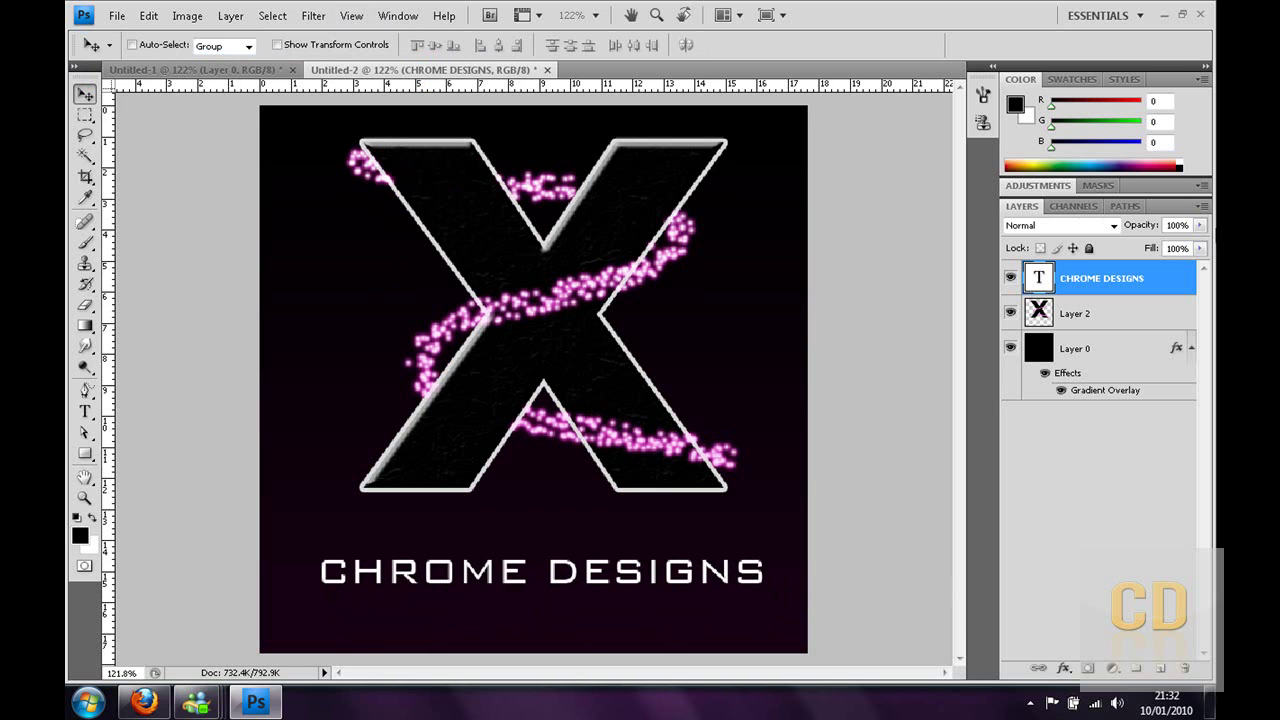
pyautogui.moveTo(1159, 279); pyautogui.dragTo(1167, 675)
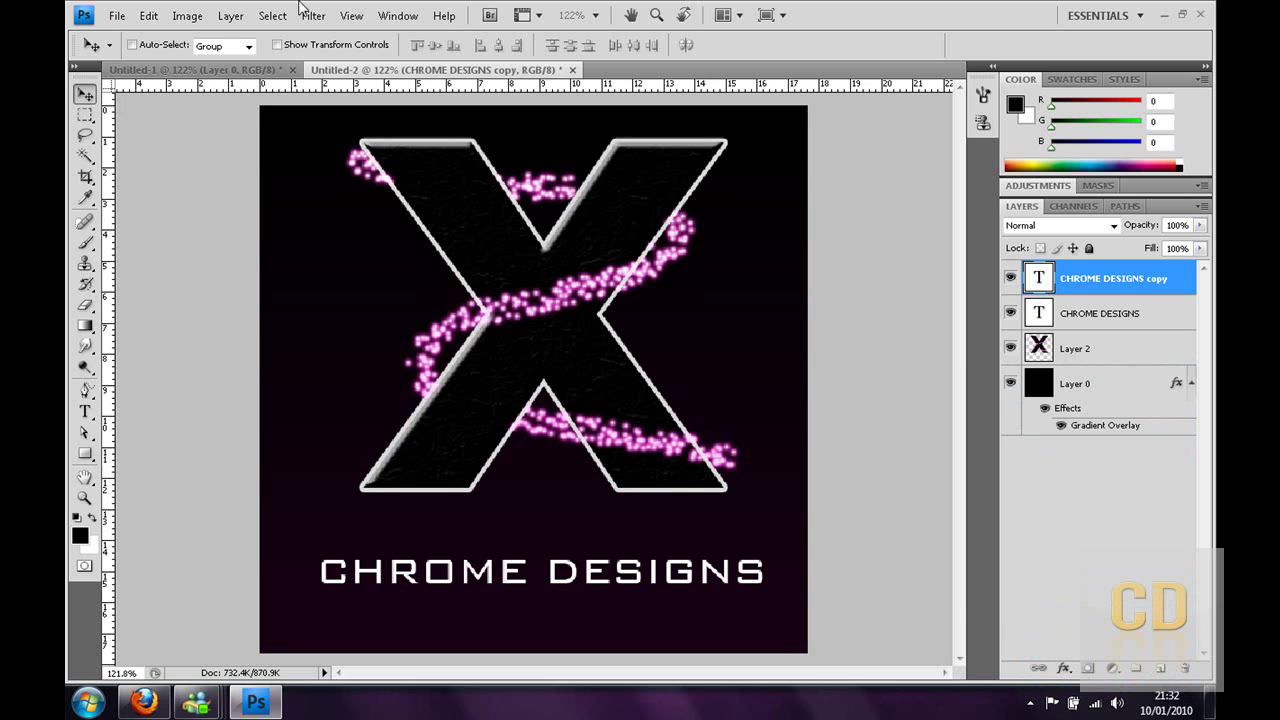
pyautogui.click(148, 15)
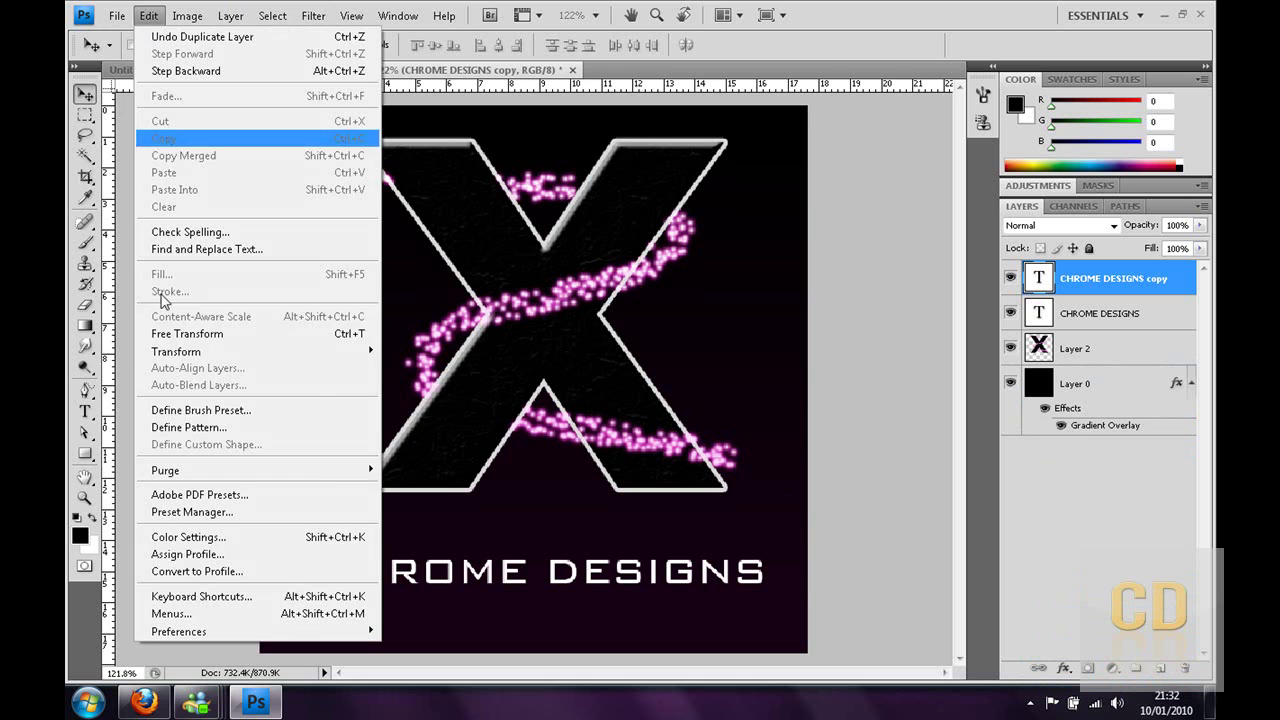
pyautogui.moveTo(176, 351)
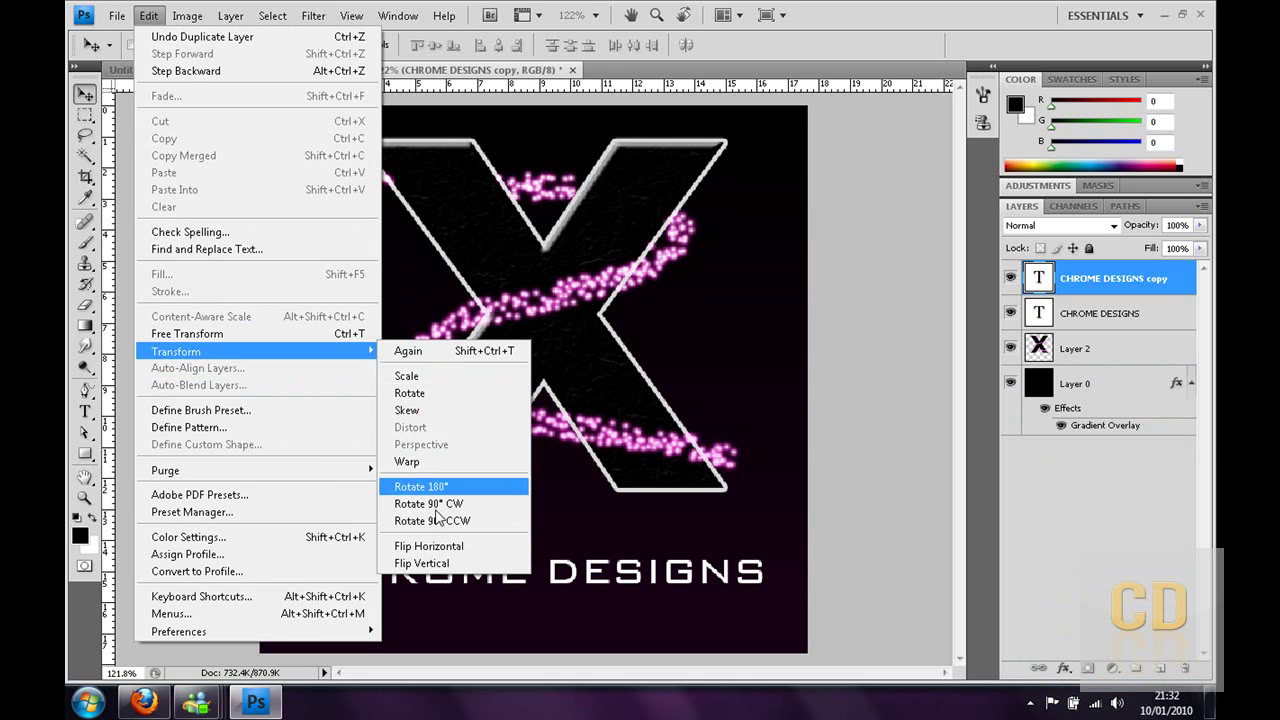
pyautogui.click(422, 563)
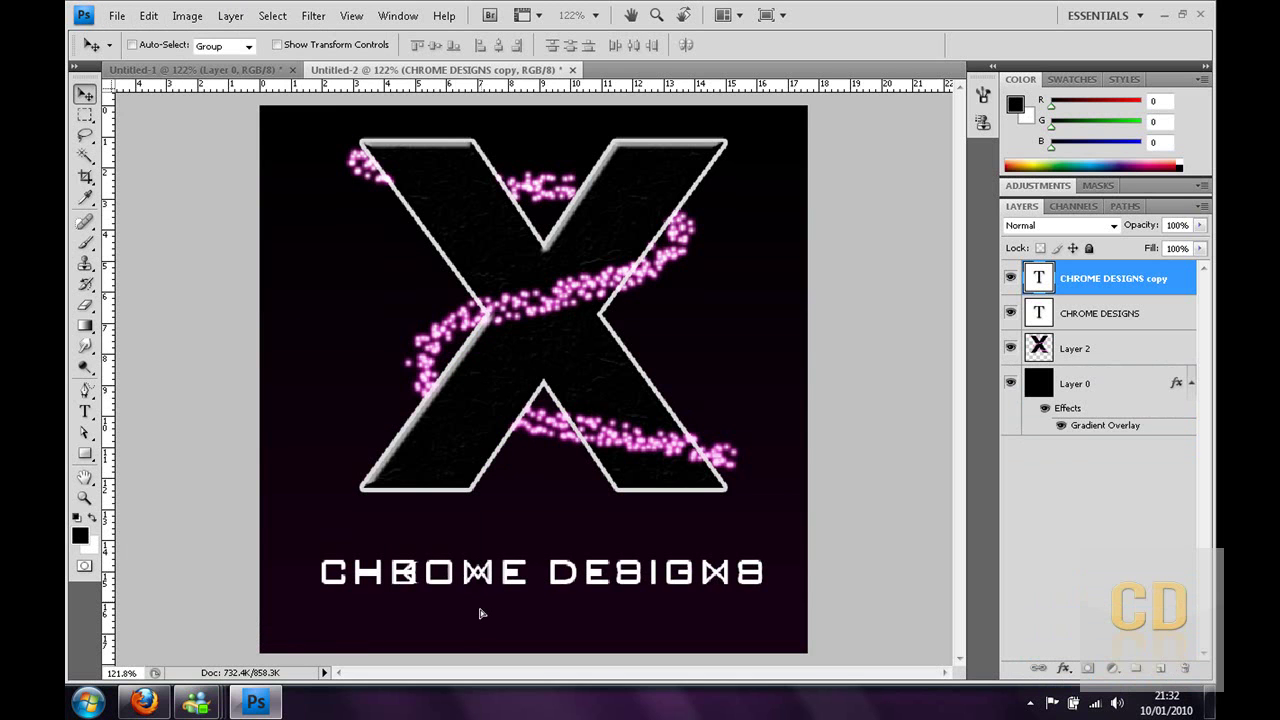
pyautogui.hotkey('shift', 'Down')
pyautogui.hotkey('shift', 'Down')
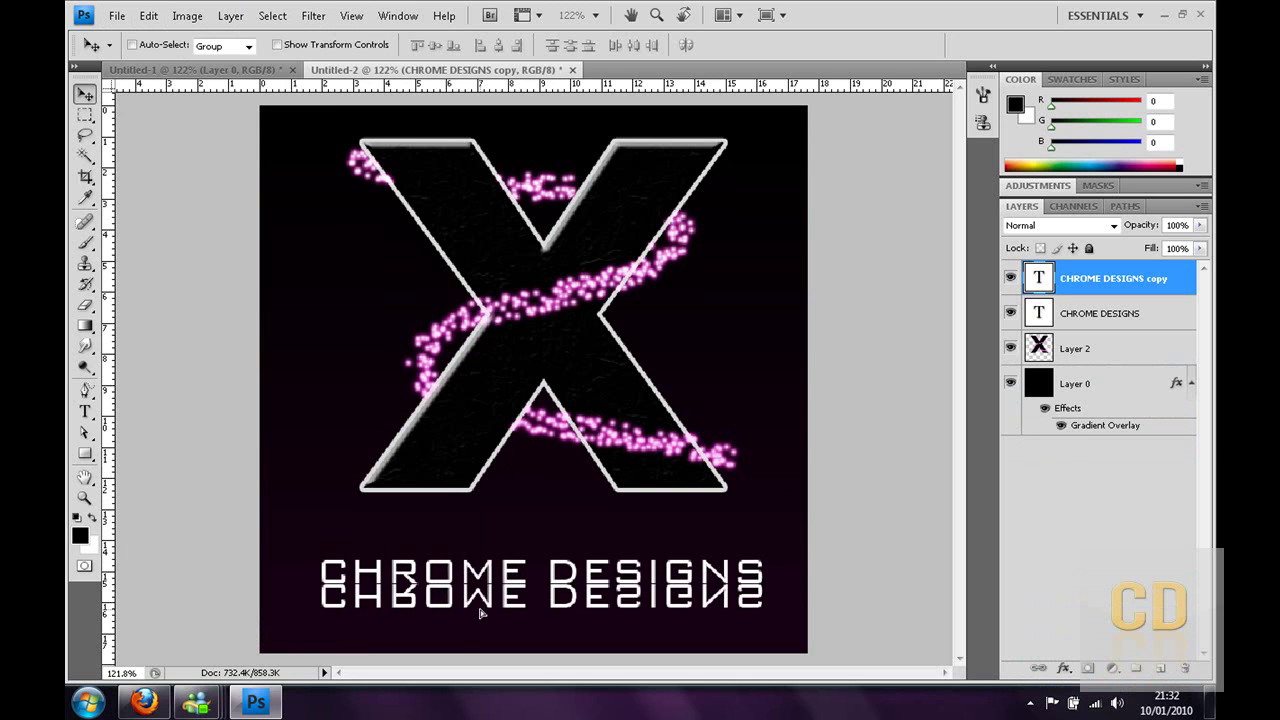
# Mask the flipped copy and fade it downward with a black-to-white gradient.
pyautogui.click(1087, 668)
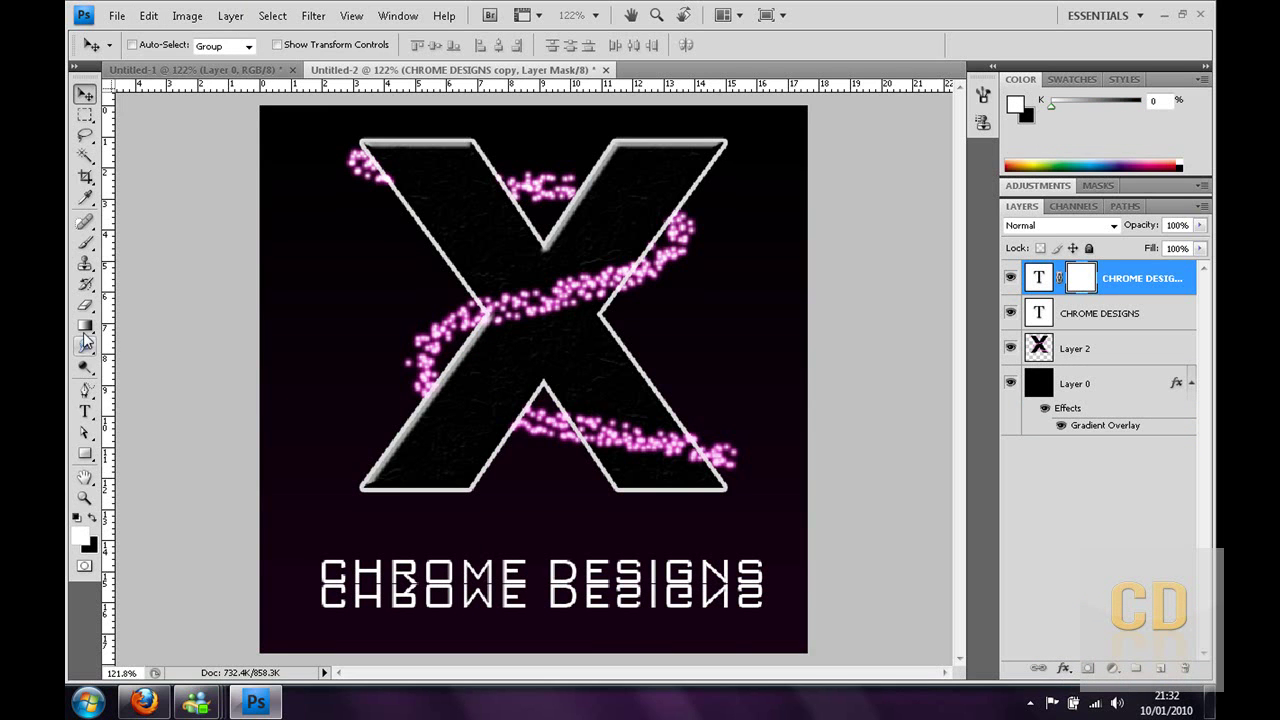
pyautogui.moveTo(85, 325)
pyautogui.mouseDown()
pyautogui.moveTo(150, 340)
pyautogui.moveTo(123, 339)
pyautogui.moveTo(150, 324)
pyautogui.mouseUp()
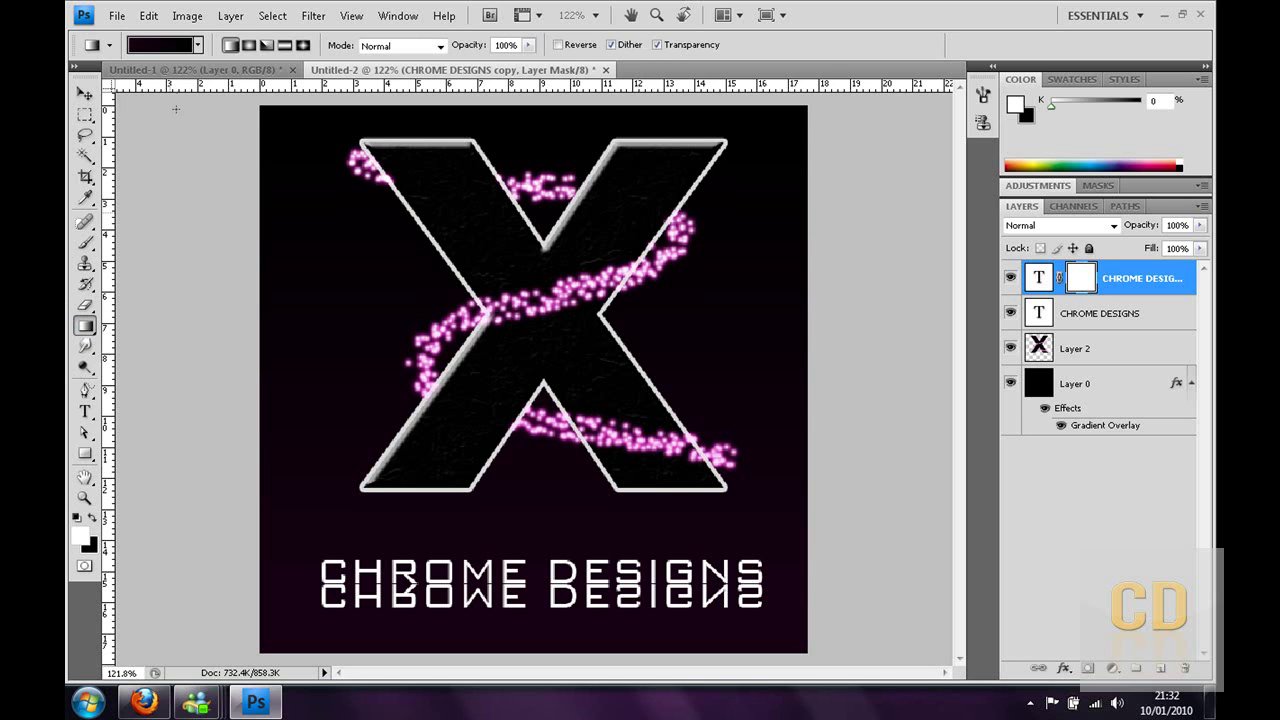
pyautogui.click(199, 46)
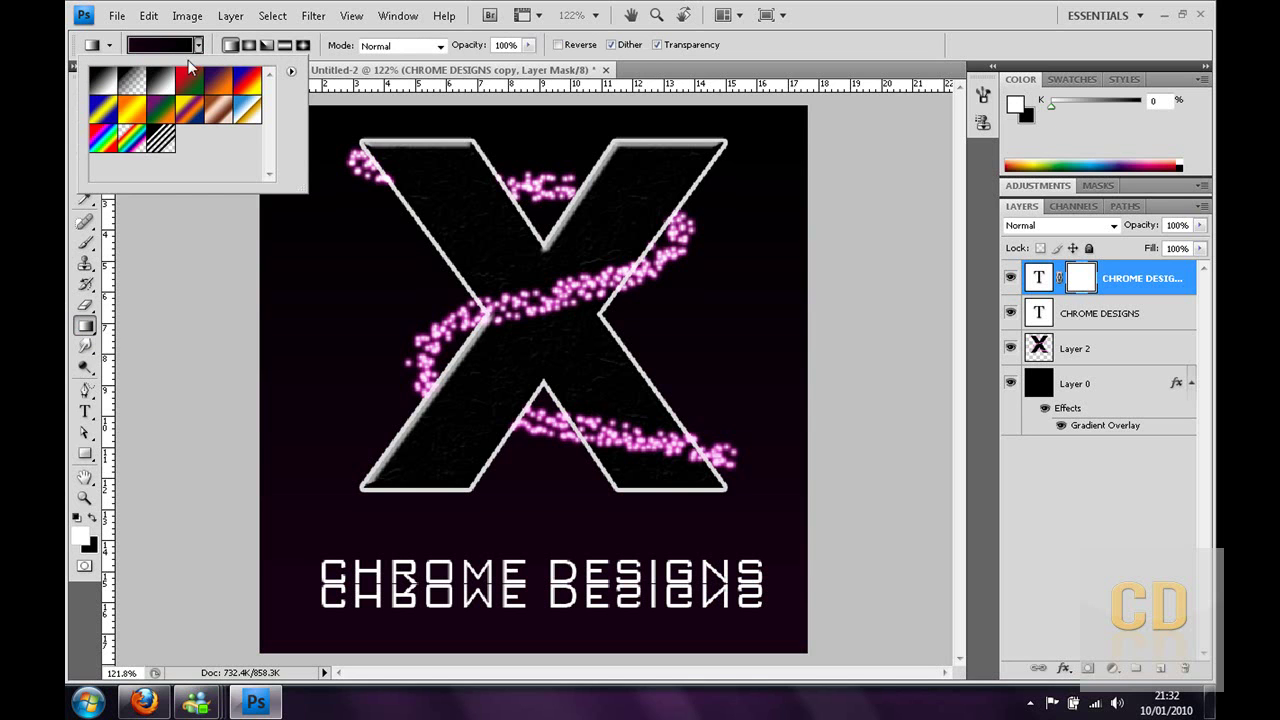
pyautogui.click(163, 80)
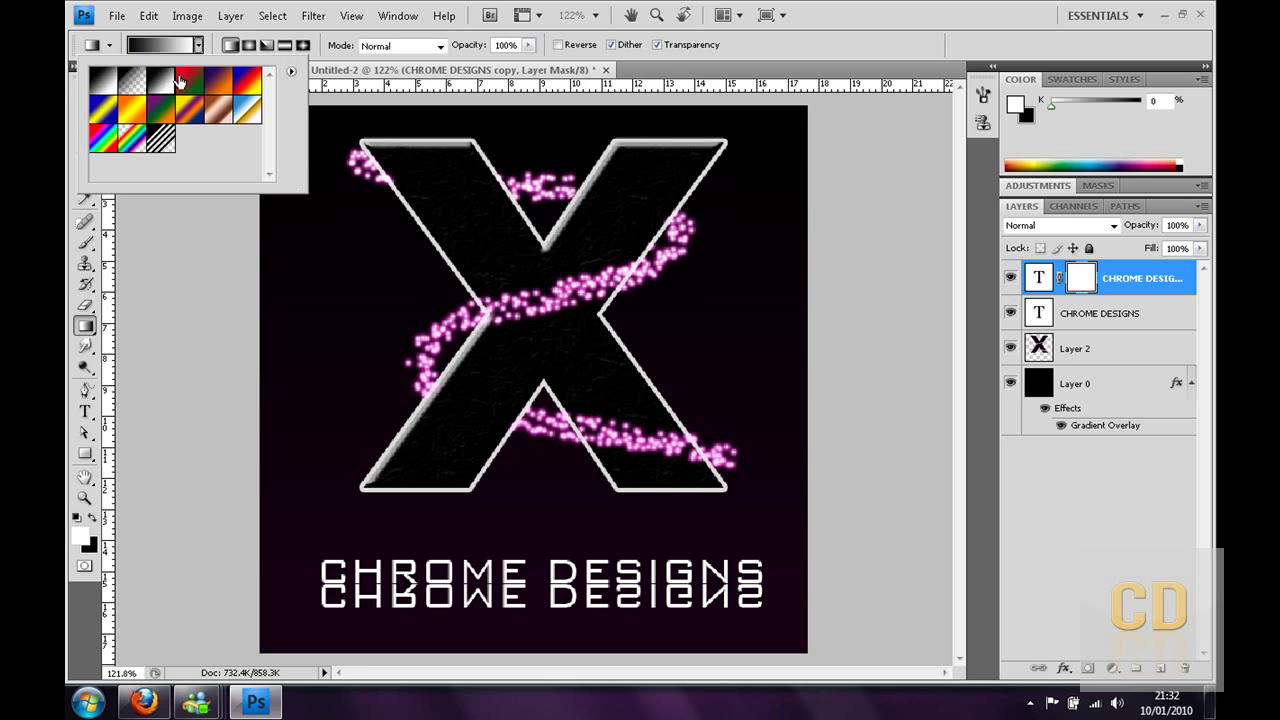
pyautogui.click(230, 47)
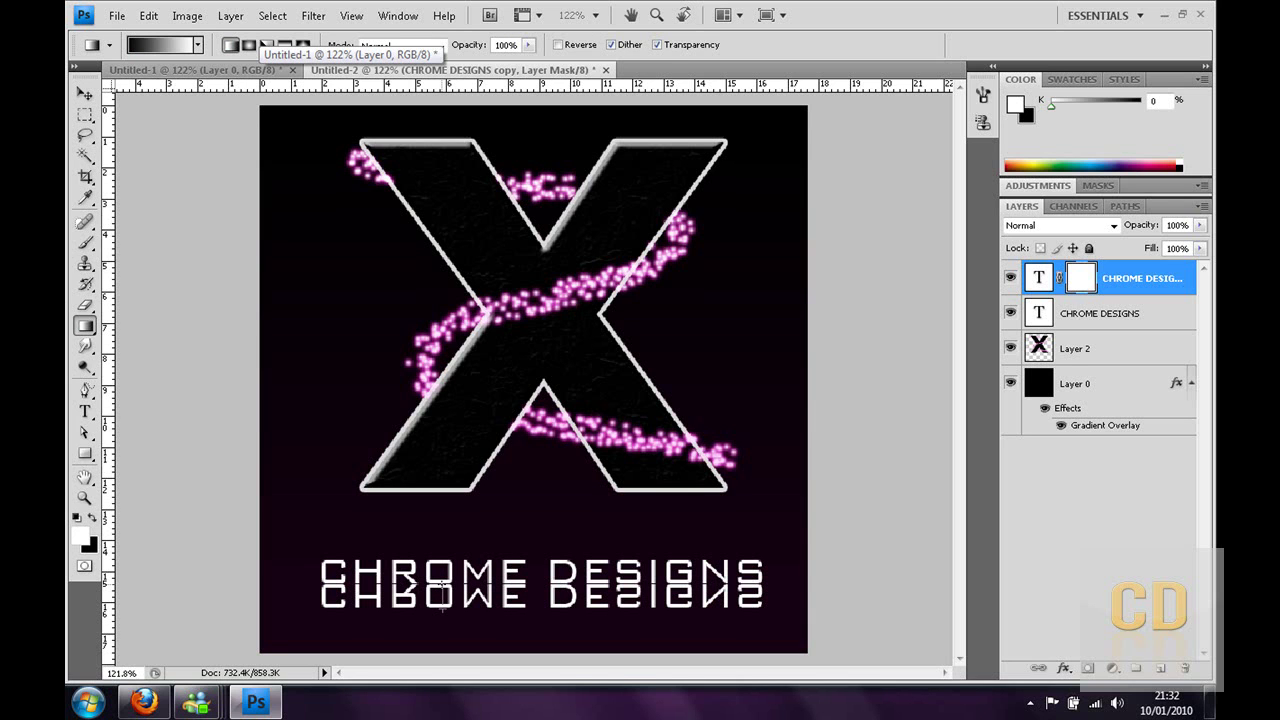
pyautogui.moveTo(442, 584); pyautogui.dragTo(442, 612)
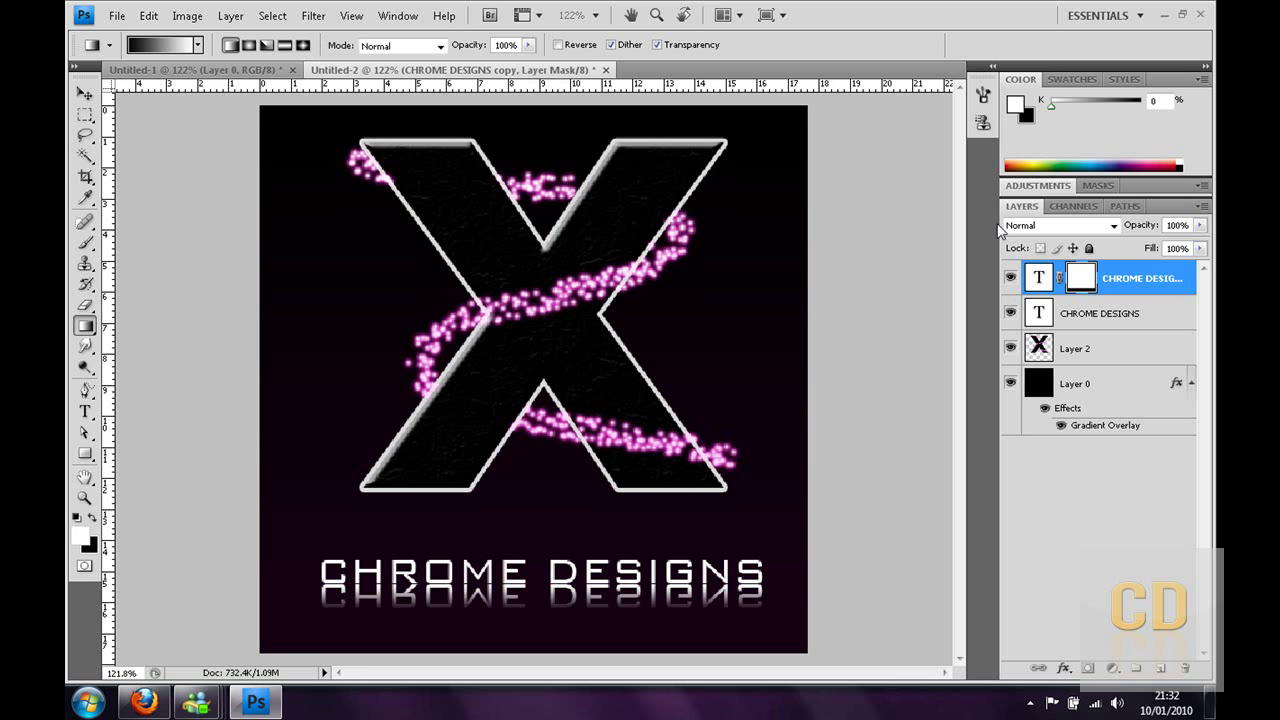
# Lower the reflection layer's opacity to 12% so it looks faint.
pyautogui.click(1200, 225)
pyautogui.moveTo(1203, 250); pyautogui.dragTo(1125, 250)
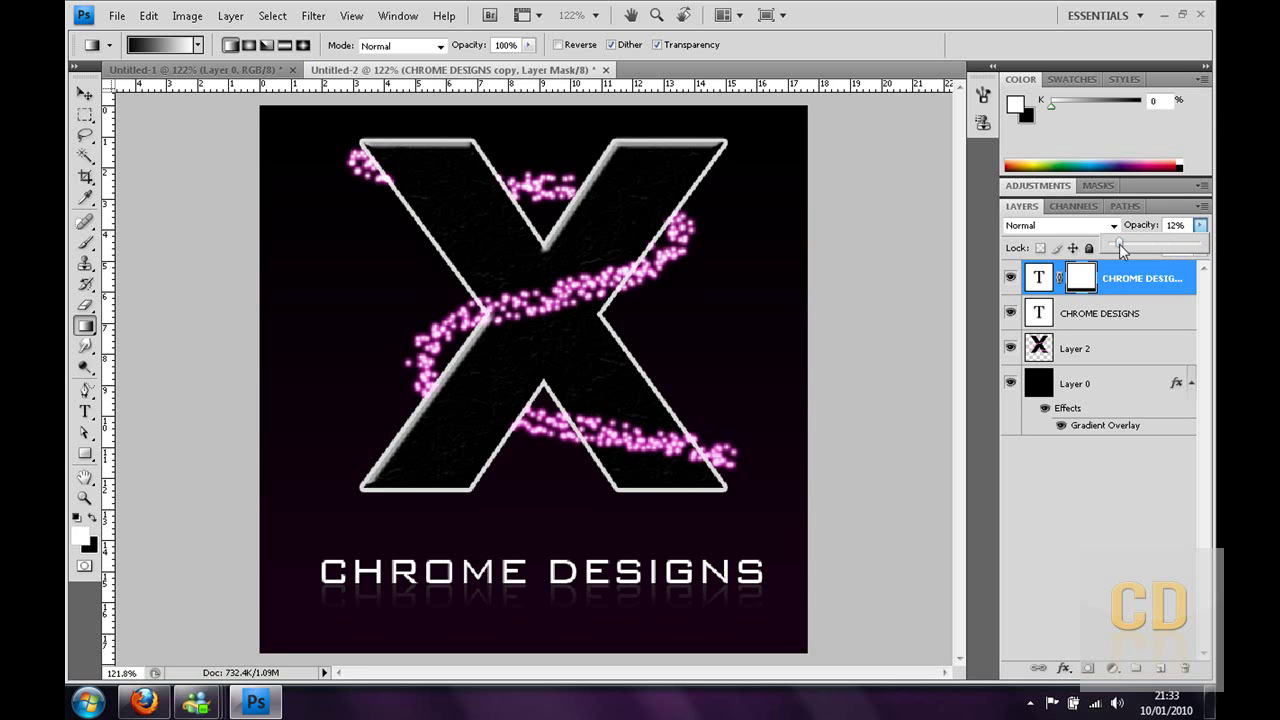
pyautogui.click(1132, 455)
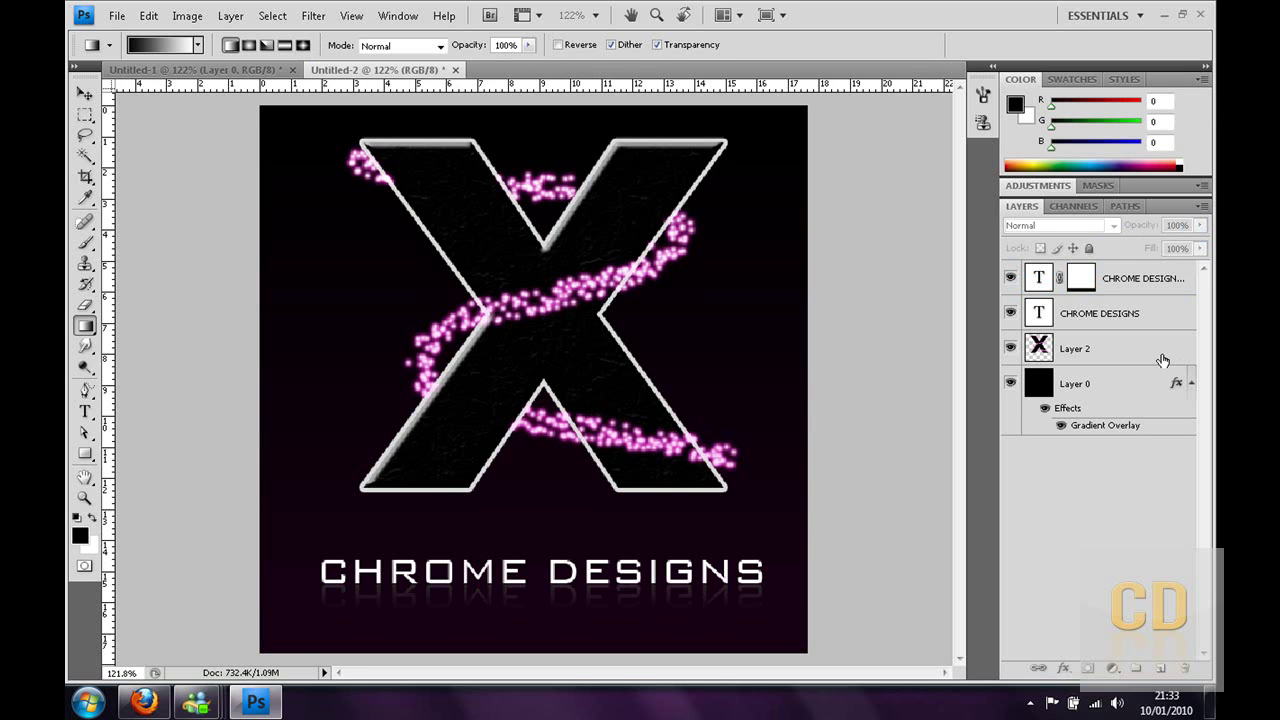